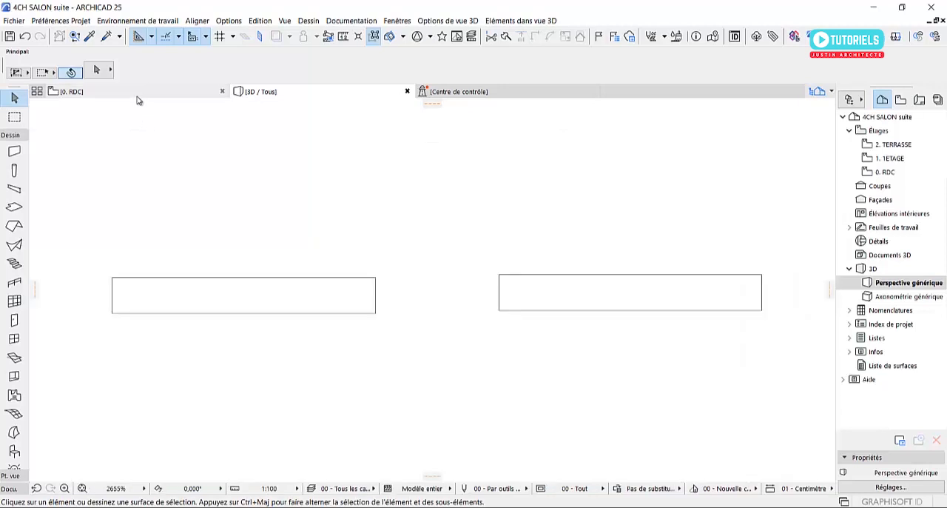
Move the left wall about 0.11 m upward in the RDC floor plan and clear the selection
drag(460, 353, 318, 277)
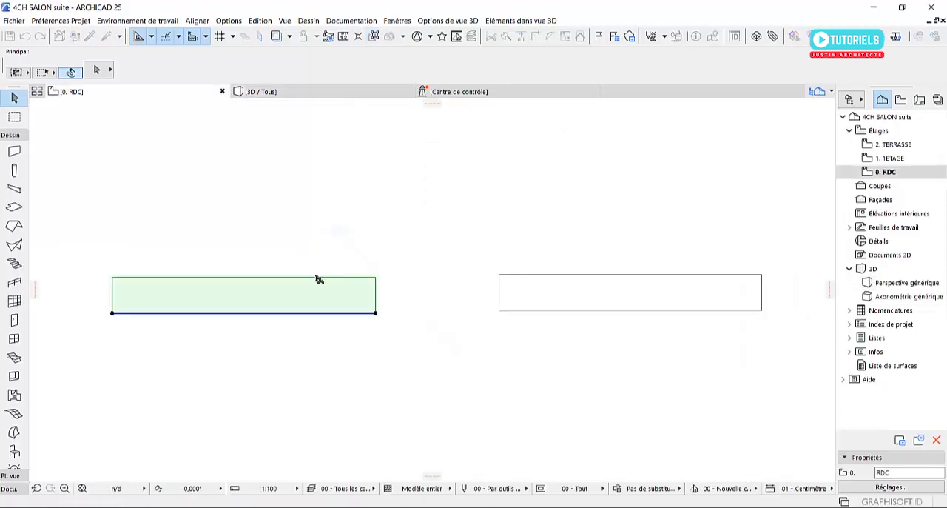
click(297, 296)
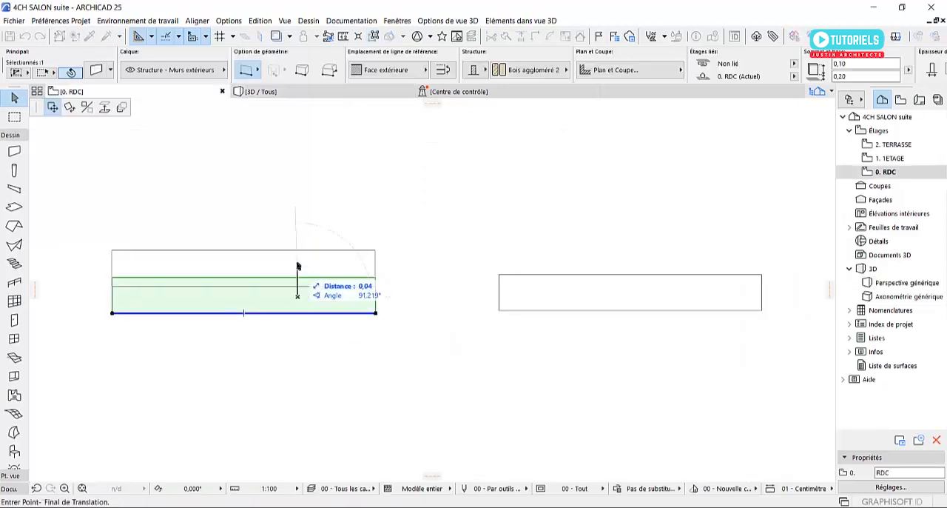
click(309, 218)
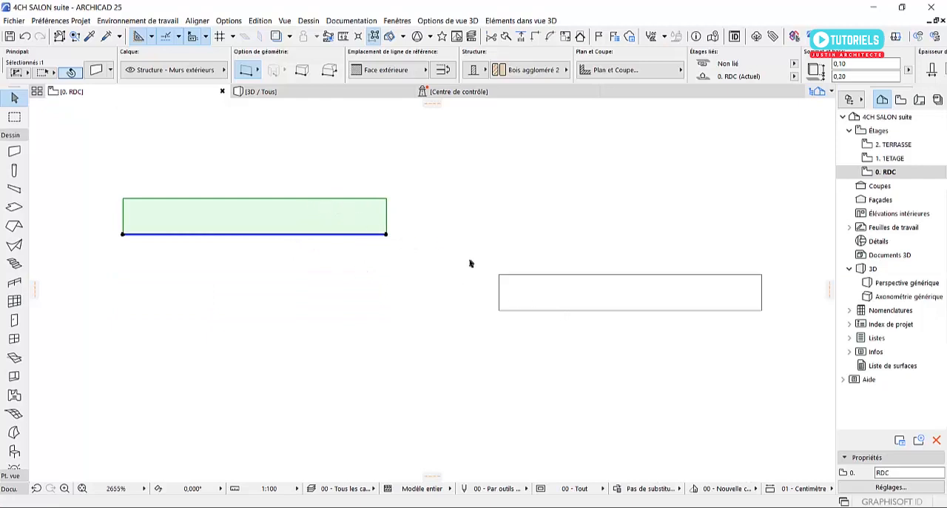
click(591, 299)
click(397, 238)
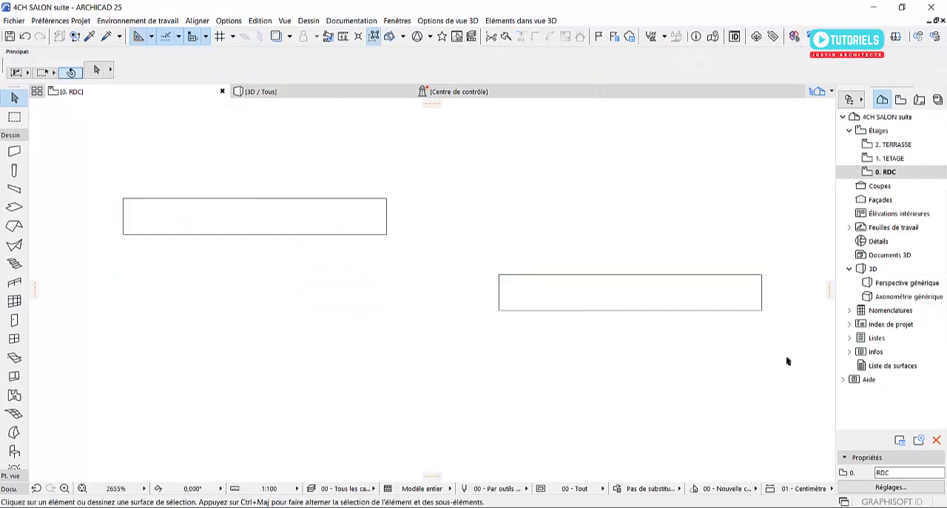
Select both walls together with a selection rectangle, clearing the selection after each try
drag(789, 360, 98, 181)
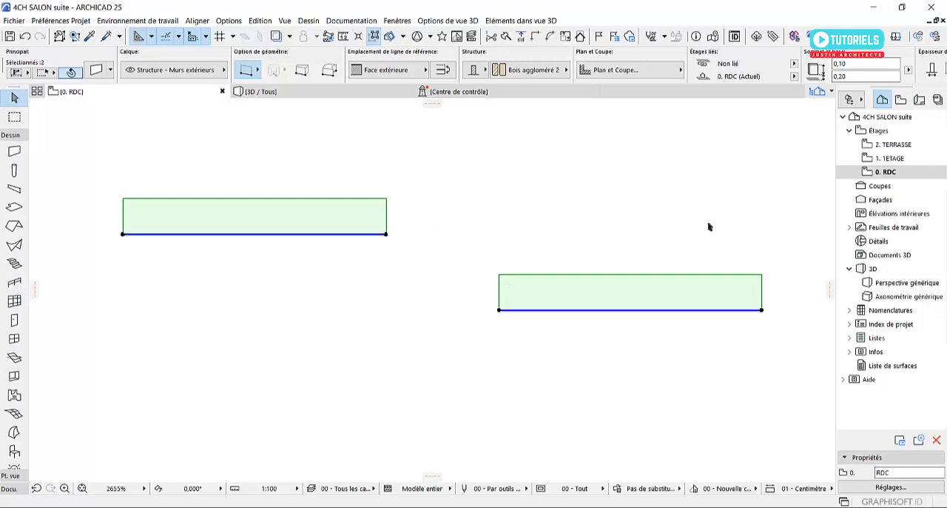
key(Escape)
drag(651, 408, 268, 190)
key(Escape)
drag(655, 382, 209, 191)
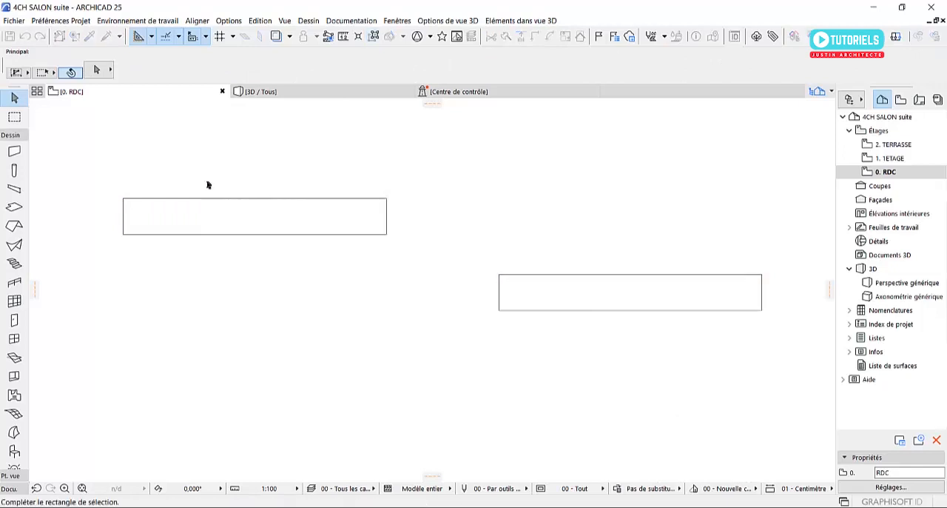
click(293, 288)
Move the left wall down until it lies lower than the right wall, and deselect it
click(290, 214)
click(265, 222)
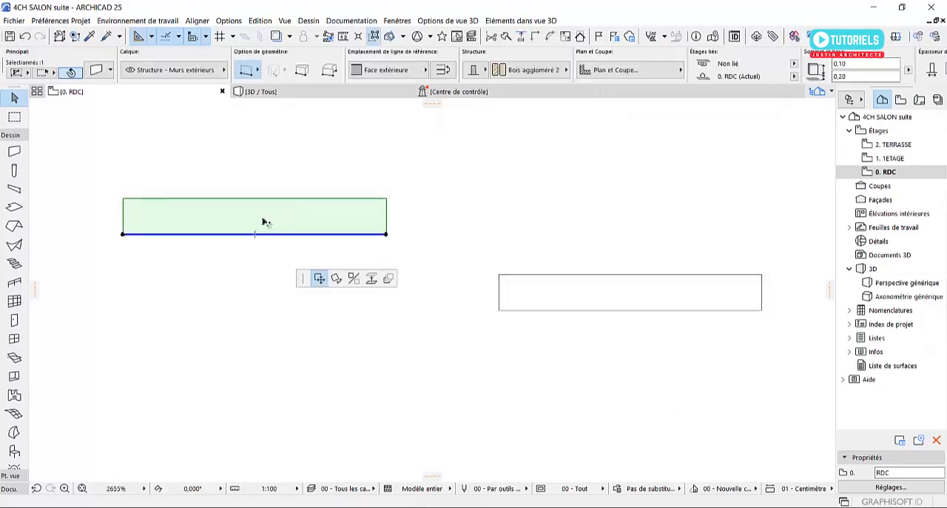
click(271, 171)
drag(271, 171, 289, 399)
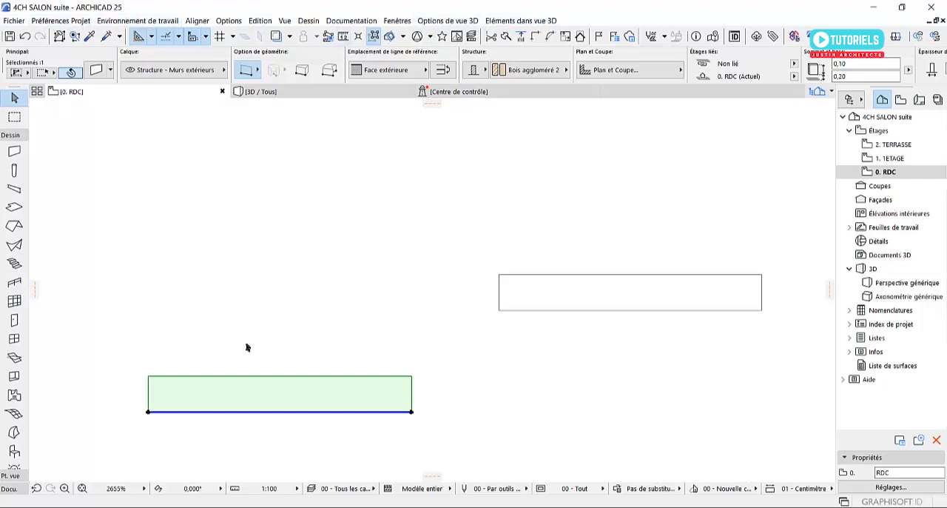
click(341, 293)
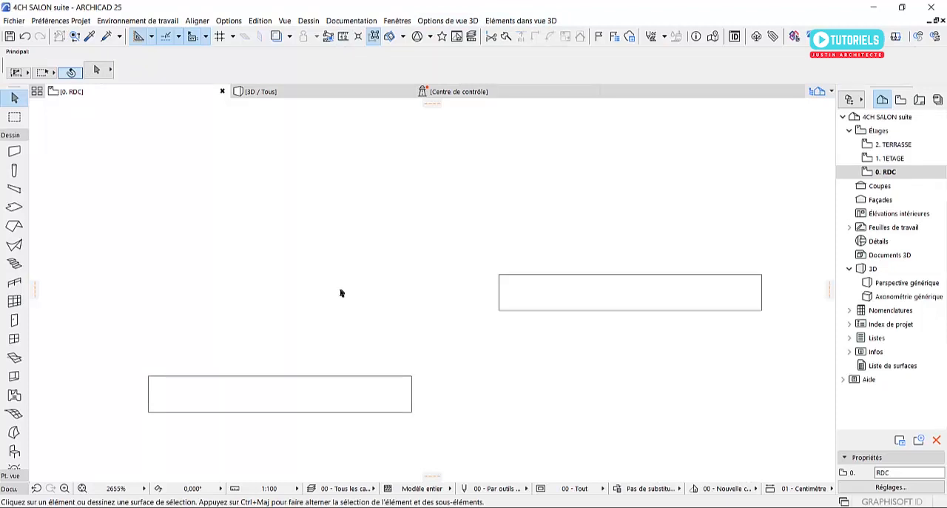
click(15, 20)
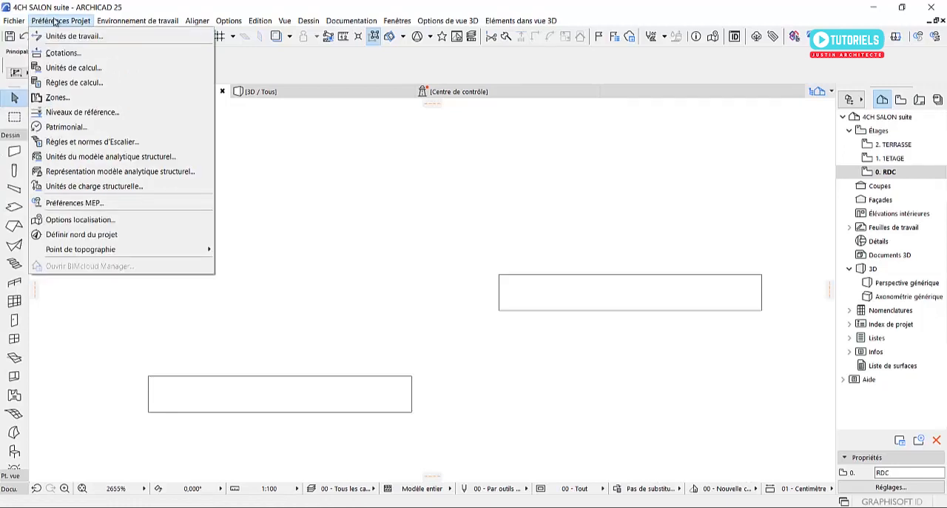
mouse_move(142, 23)
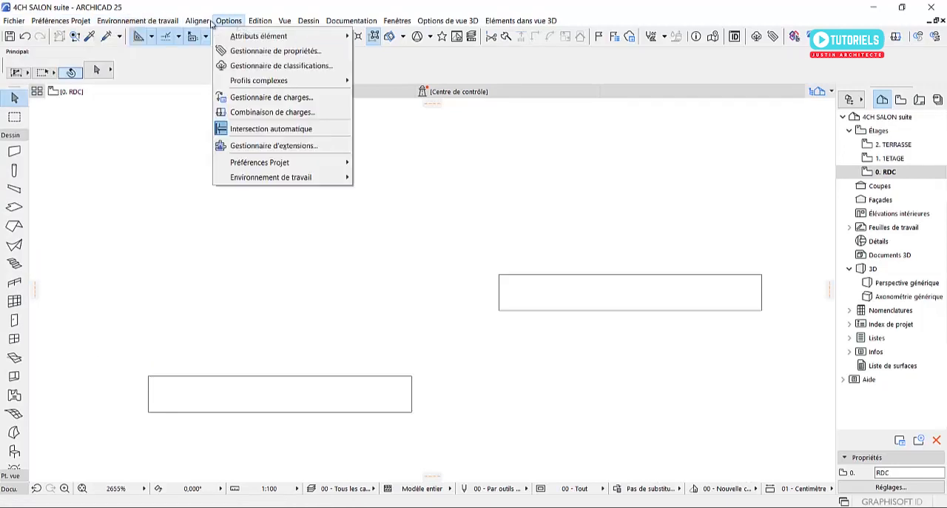
mouse_move(202, 24)
click(352, 238)
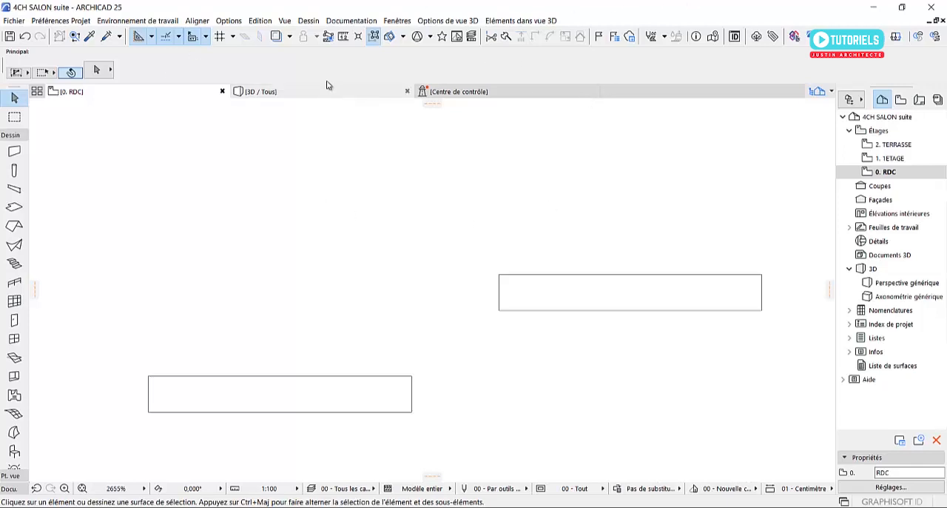
Open the Menus customization page of the work environment settings, placing its dialog clear of the menu bar
click(231, 22)
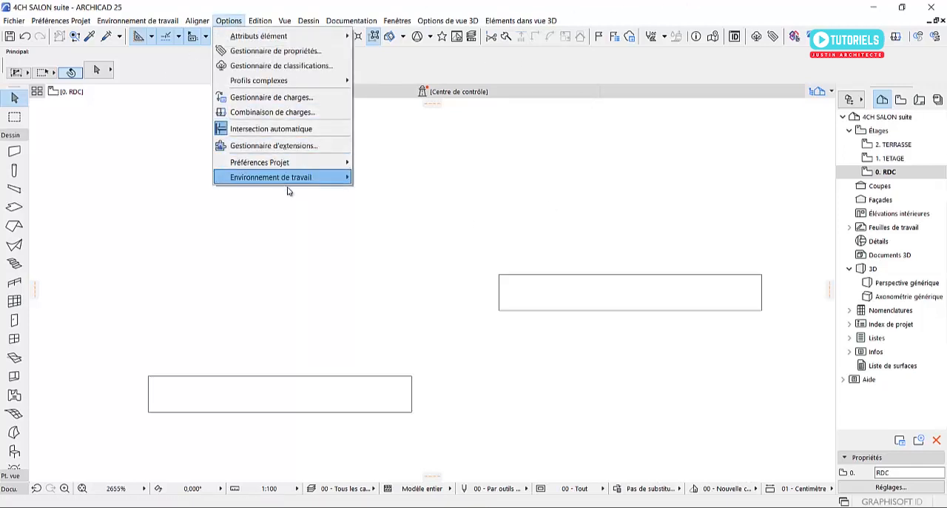
mouse_move(291, 179)
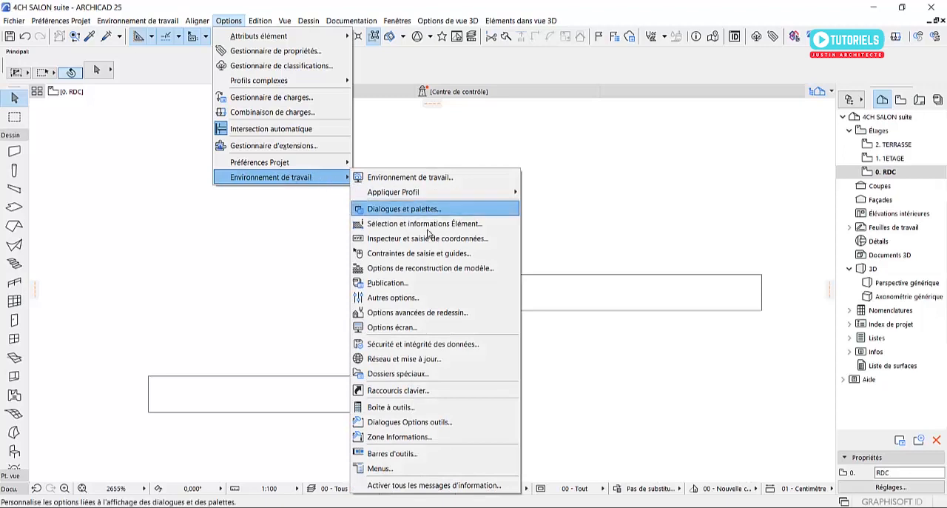
click(393, 469)
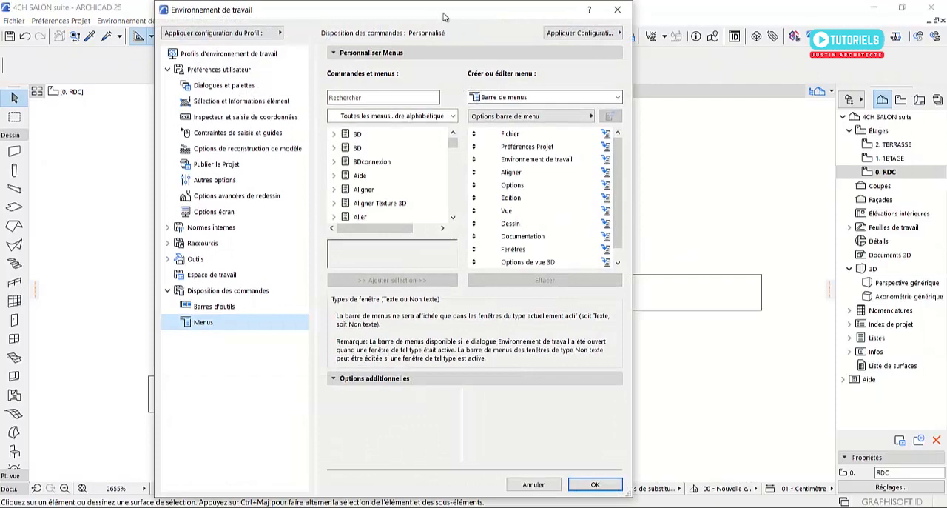
drag(444, 13, 618, 55)
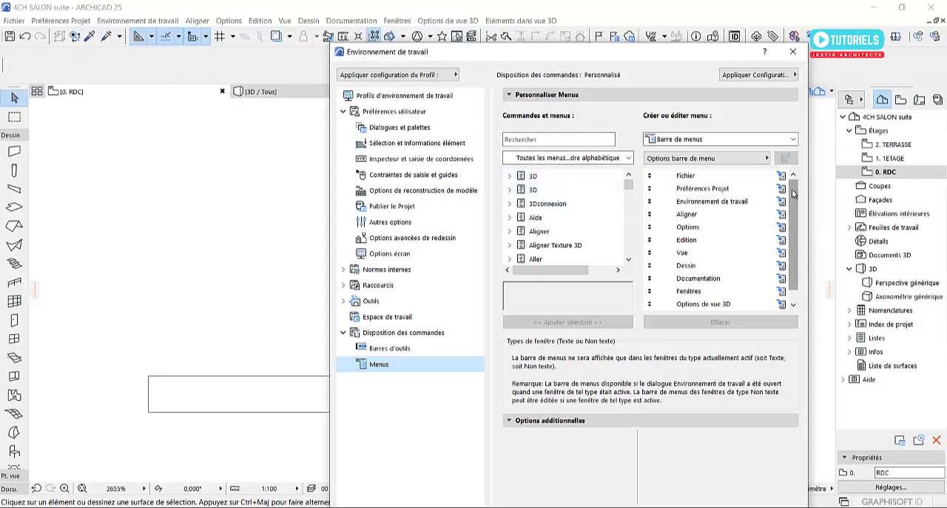
Reorder the menu bar so that the Edition menu comes directly after Fichier
drag(792, 205, 789, 229)
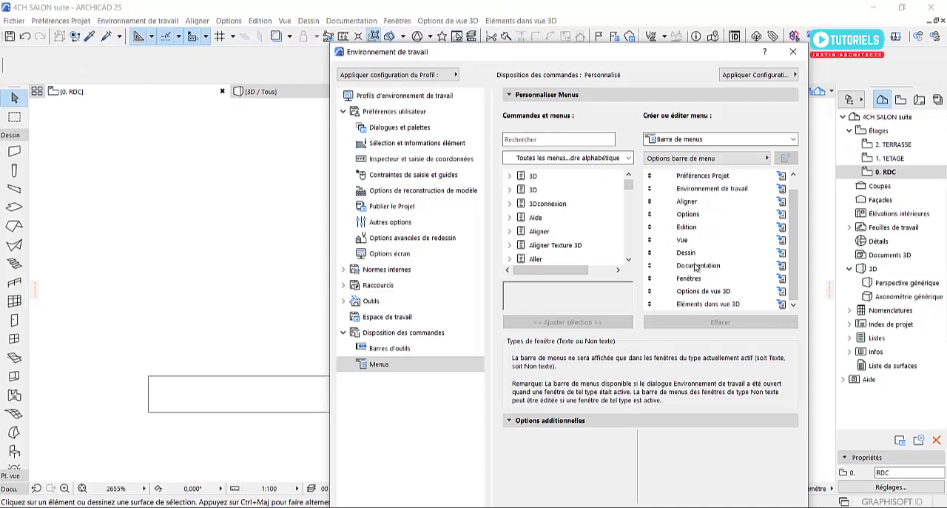
scroll(659, 187, up, 1)
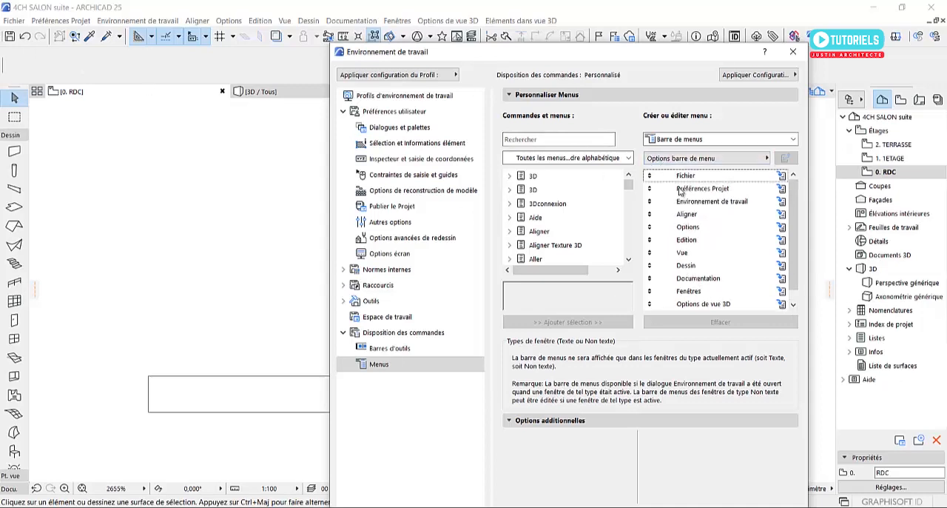
scroll(696, 255, down, 1)
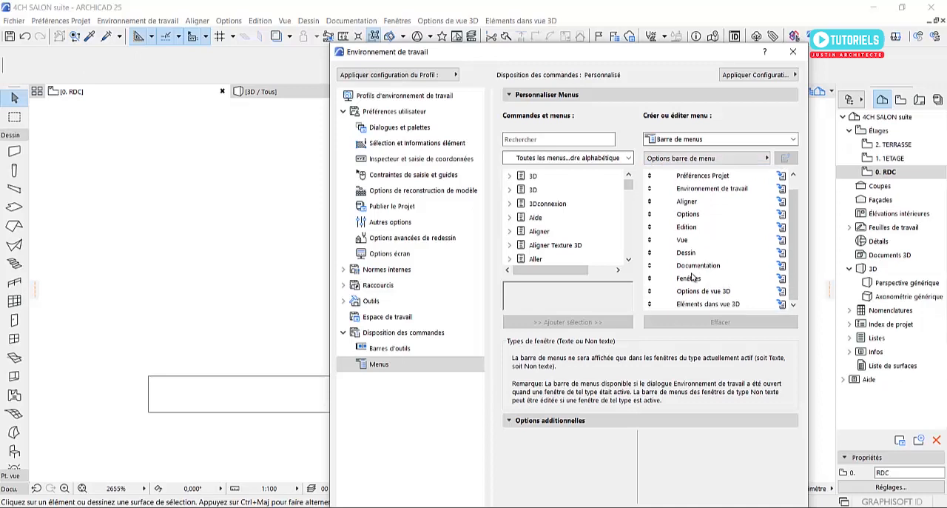
drag(652, 226, 649, 176)
scroll(655, 182, up, 1)
click(670, 175)
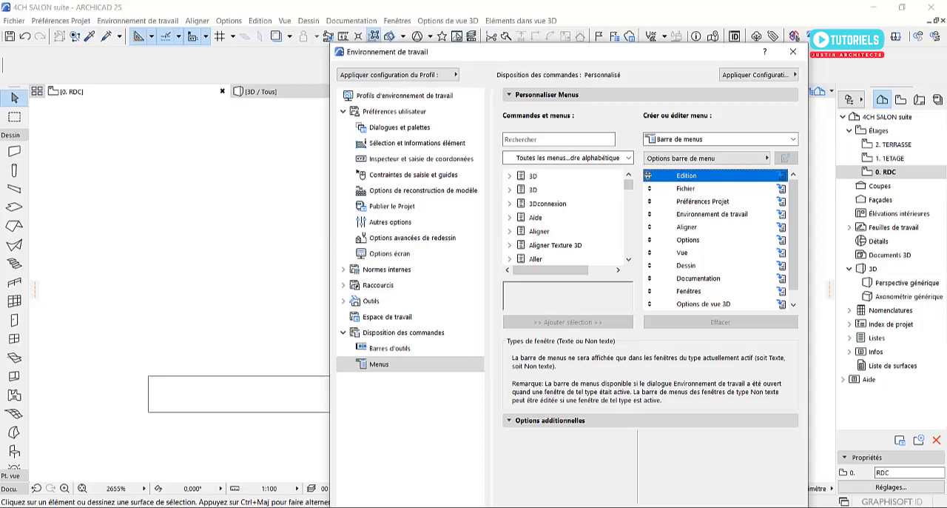
click(650, 176)
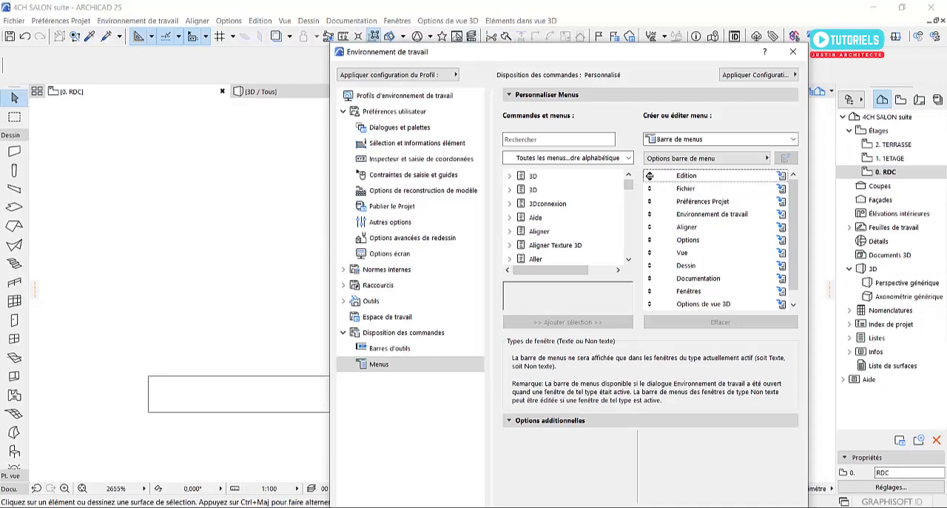
drag(650, 175, 650, 190)
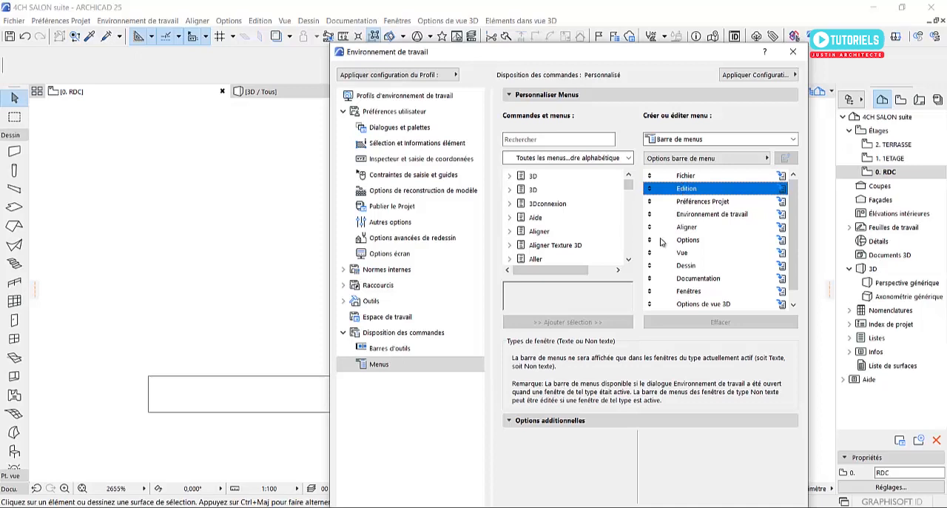
Move the Préférences Projet, Environnement de travail and Aligner menus to the end of the menu bar order
scroll(692, 281, down, 1)
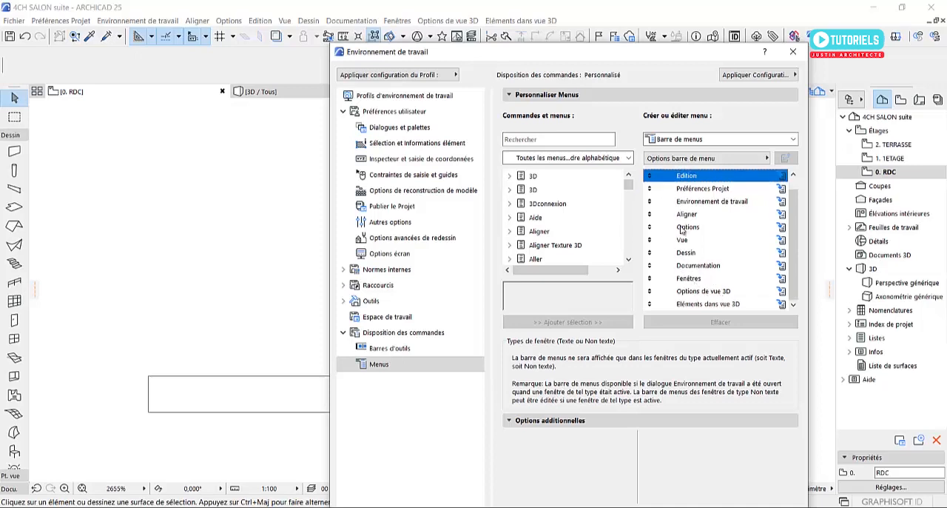
click(652, 188)
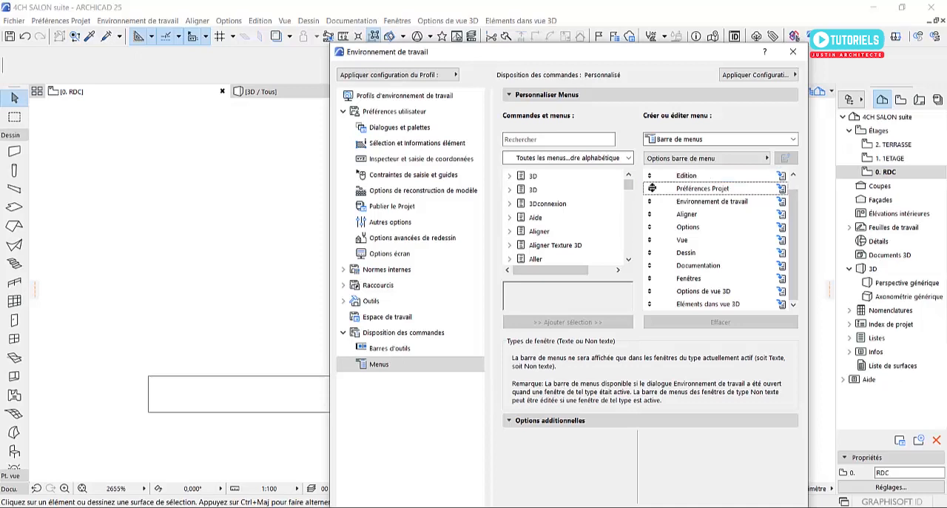
drag(650, 190, 664, 331)
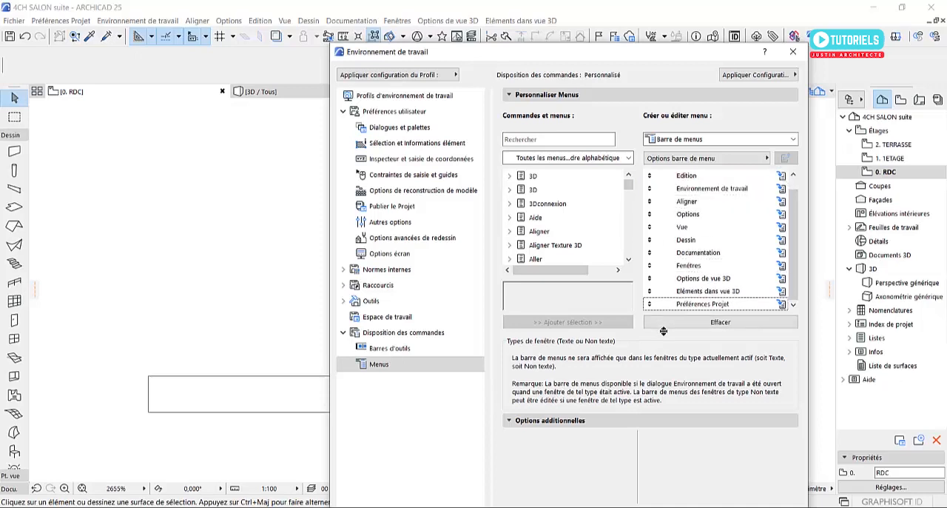
scroll(666, 231, up, 1)
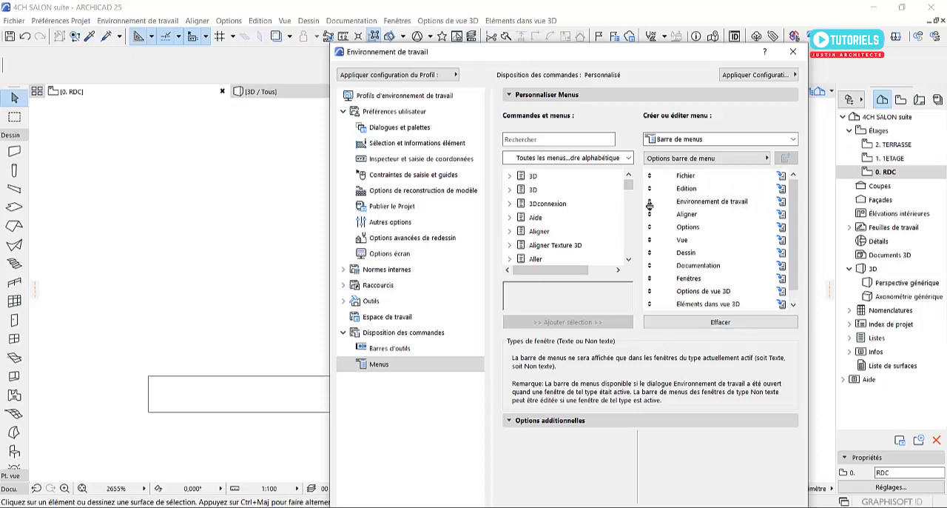
drag(651, 200, 671, 324)
scroll(648, 215, up, 1)
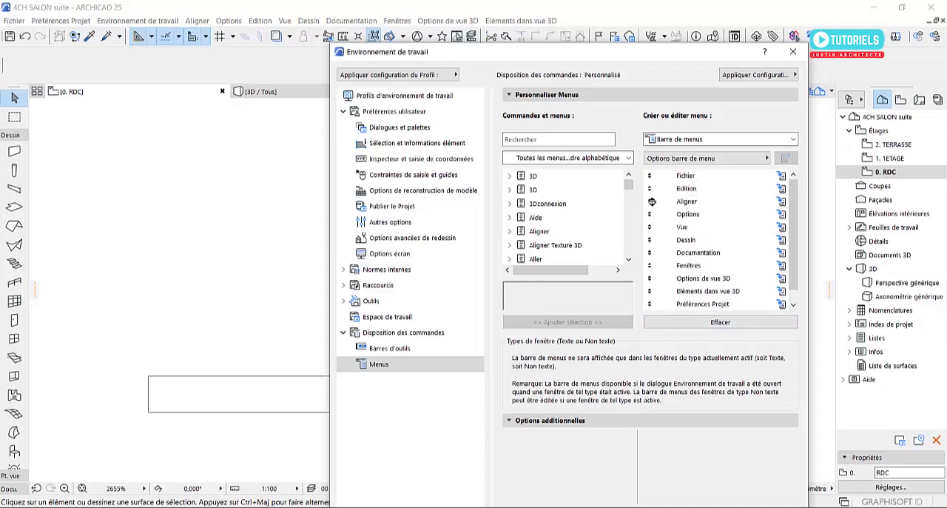
drag(649, 220, 660, 347)
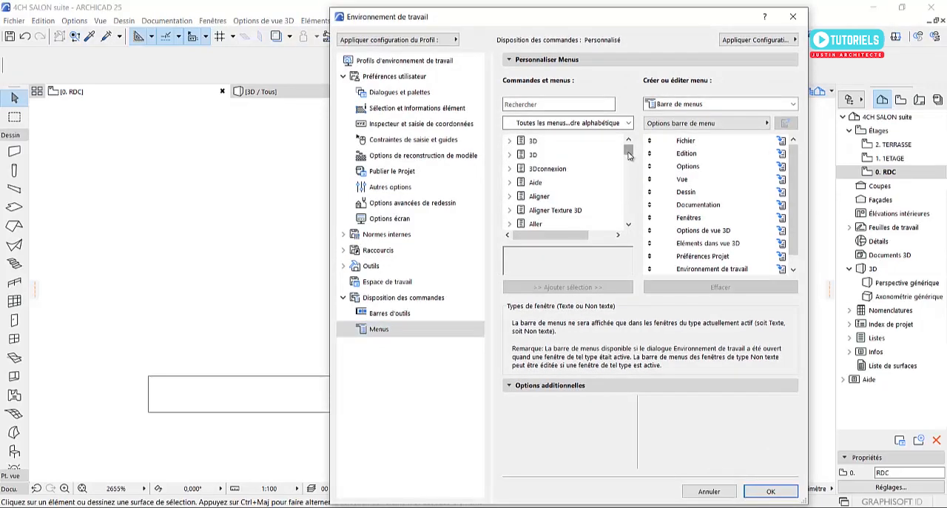
Examine the alphabetical list of available commands and menus, including the contents of the Projet menu
drag(628, 152, 630, 226)
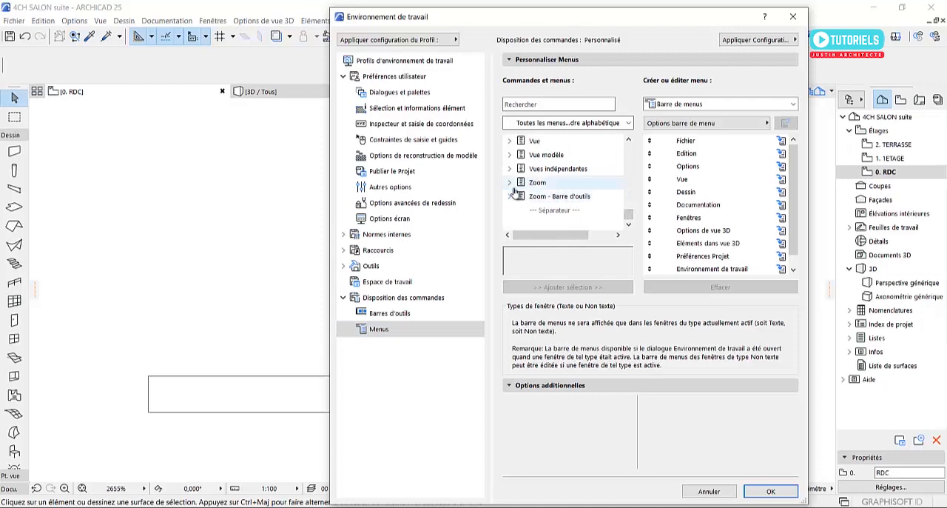
scroll(516, 191, up, 1)
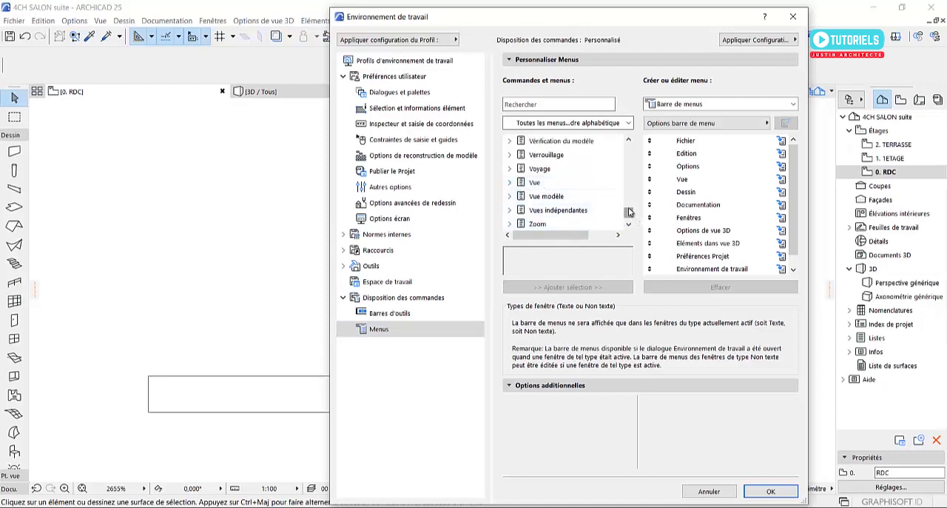
drag(631, 213, 629, 208)
scroll(553, 171, up, 2)
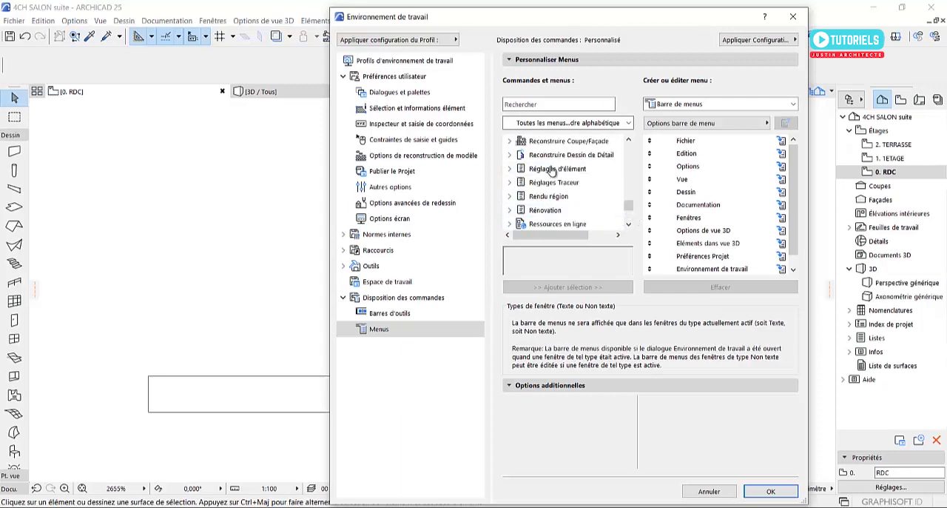
scroll(581, 182, up, 1)
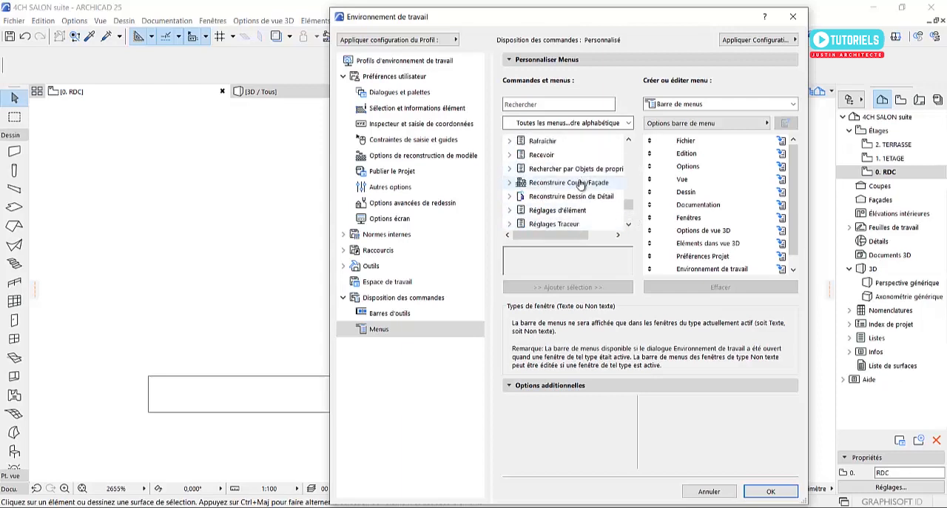
scroll(581, 184, up, 1)
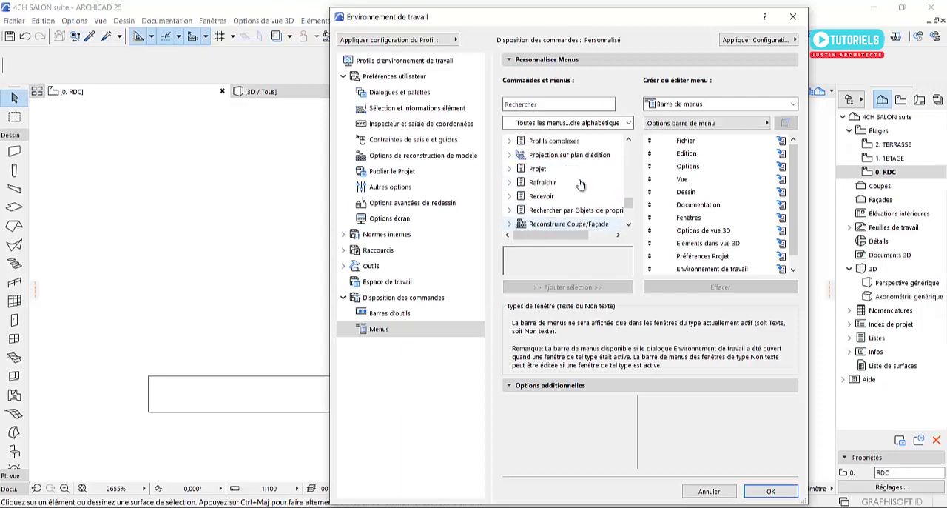
click(509, 169)
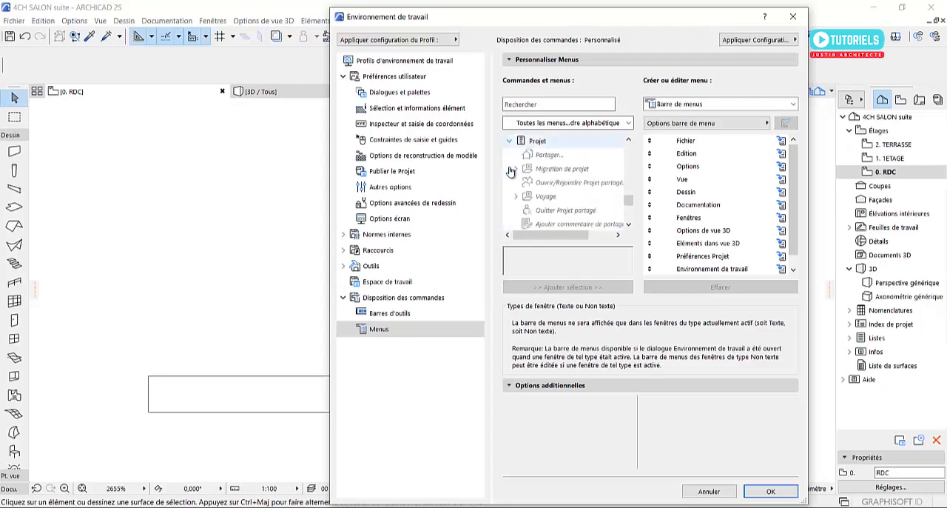
click(510, 141)
scroll(547, 214, up, 3)
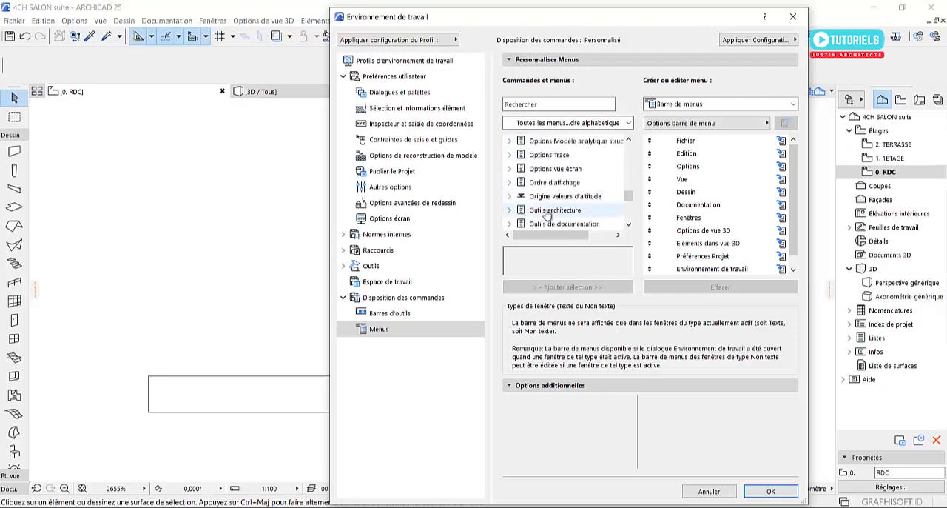
Examine the contents of the two 3D menus and the 3Dconnexion menu at the start of the available menus list
scroll(546, 215, up, 15)
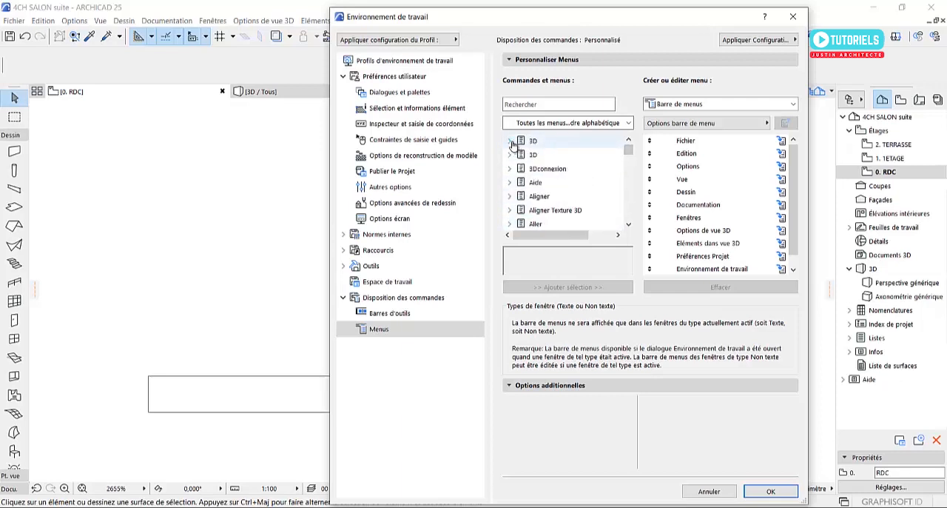
click(510, 141)
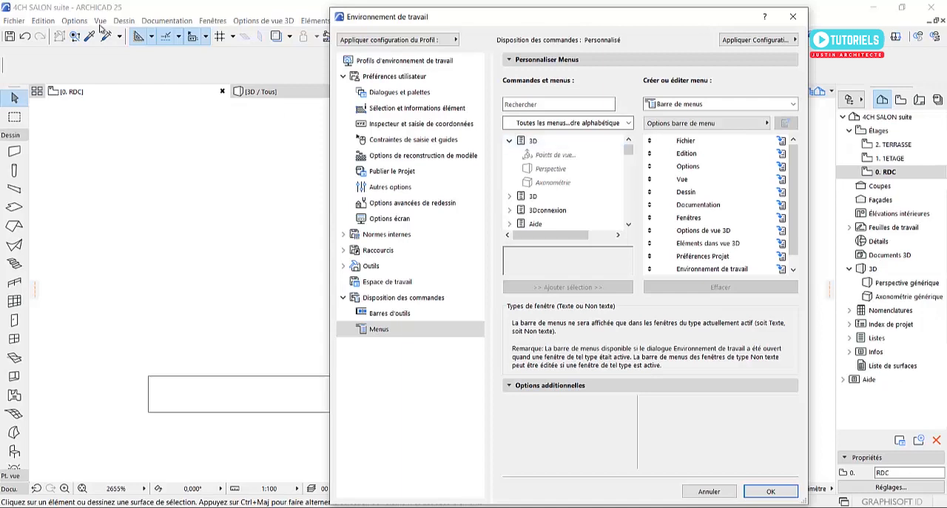
click(510, 141)
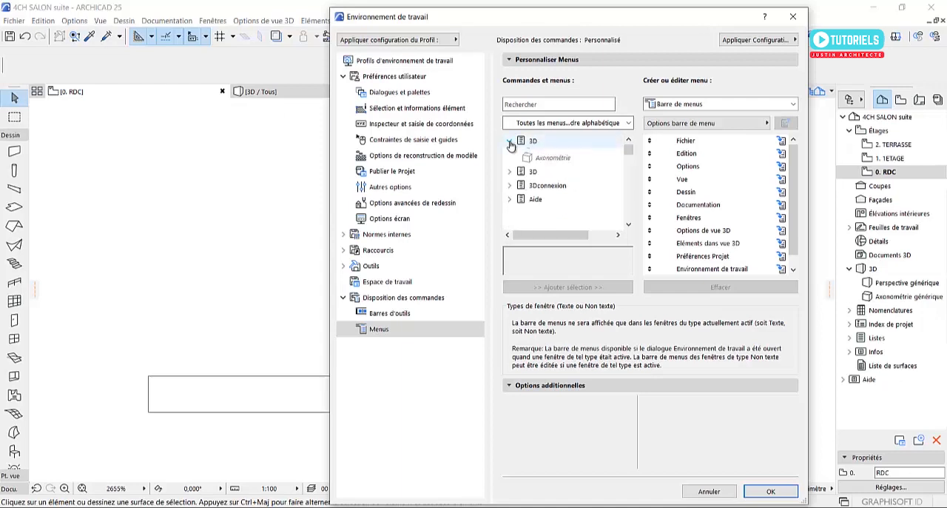
click(510, 154)
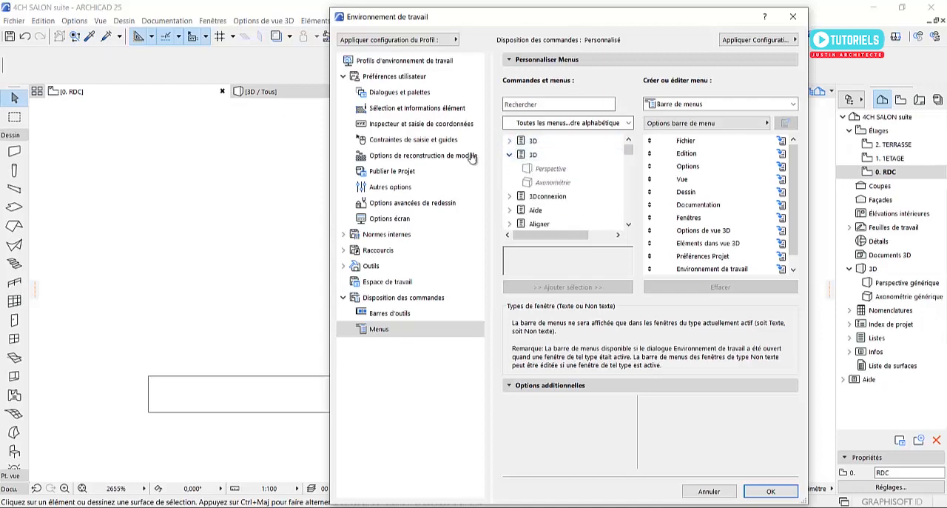
click(509, 154)
click(509, 169)
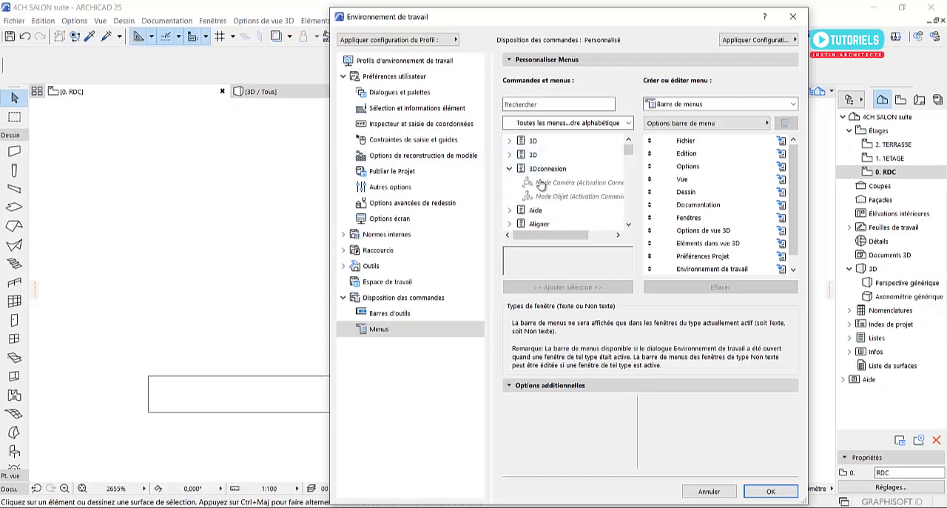
click(509, 169)
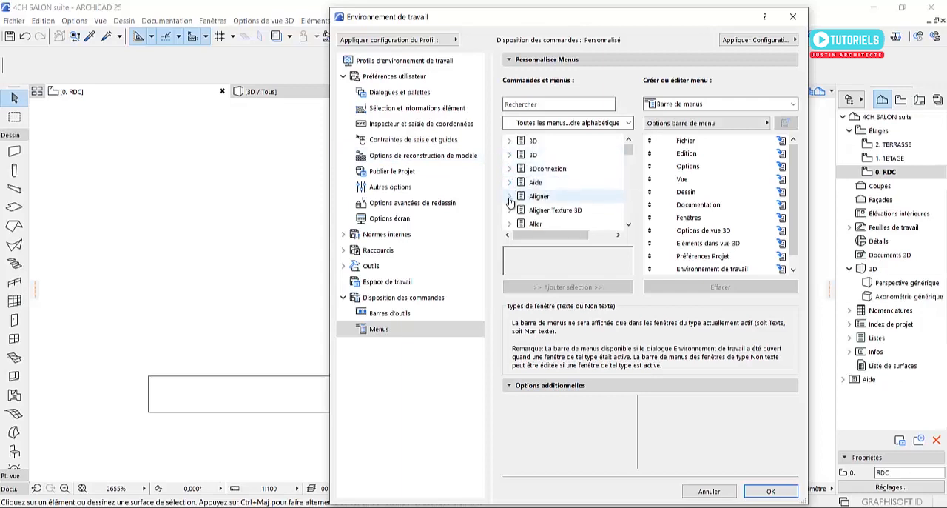
Look through the whole alphabetical list of available menus, from Aide down to the separator entry, and return to its beginning
scroll(511, 194, down, 1)
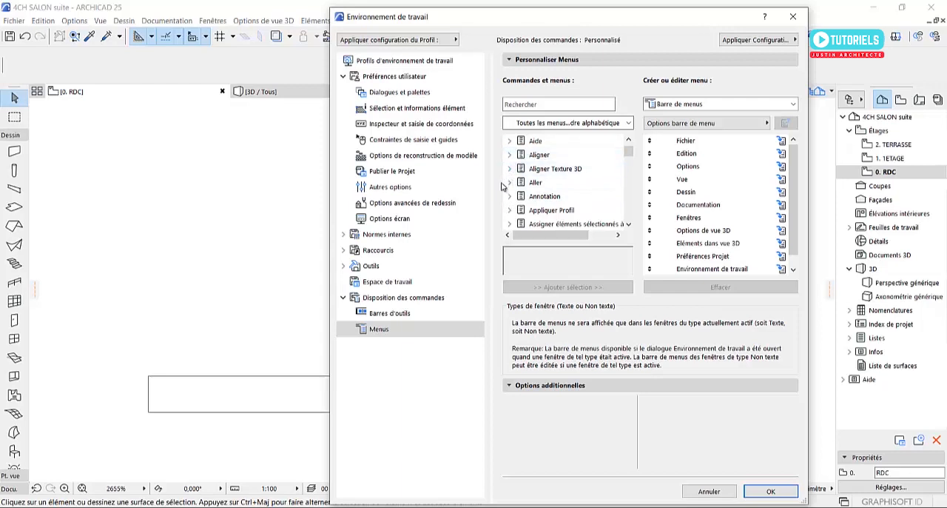
scroll(511, 171, down, 1)
scroll(510, 170, down, 2)
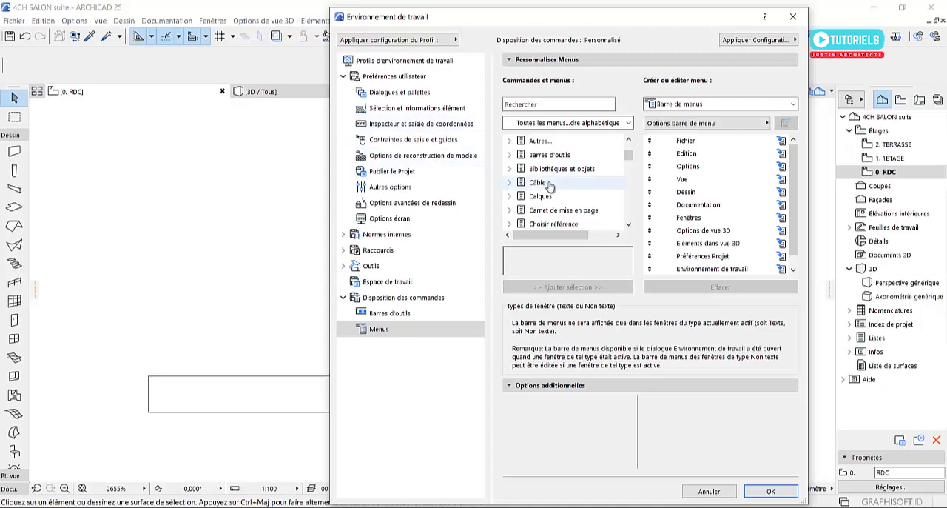
scroll(567, 170, down, 2)
scroll(568, 160, down, 3)
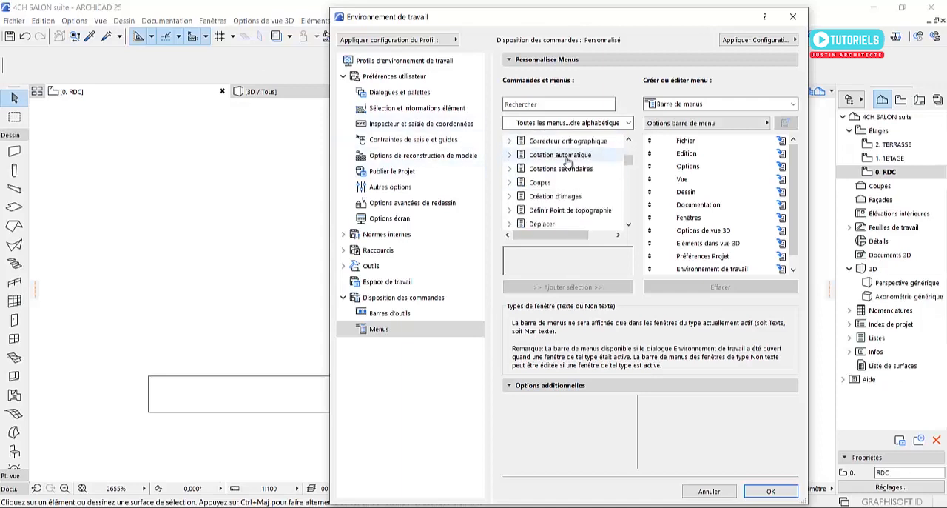
scroll(567, 161, down, 4)
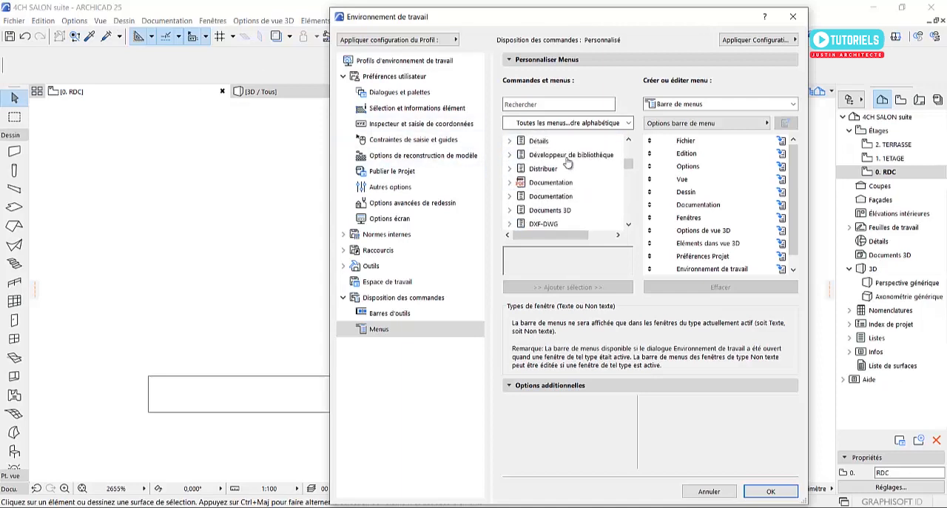
scroll(569, 163, down, 4)
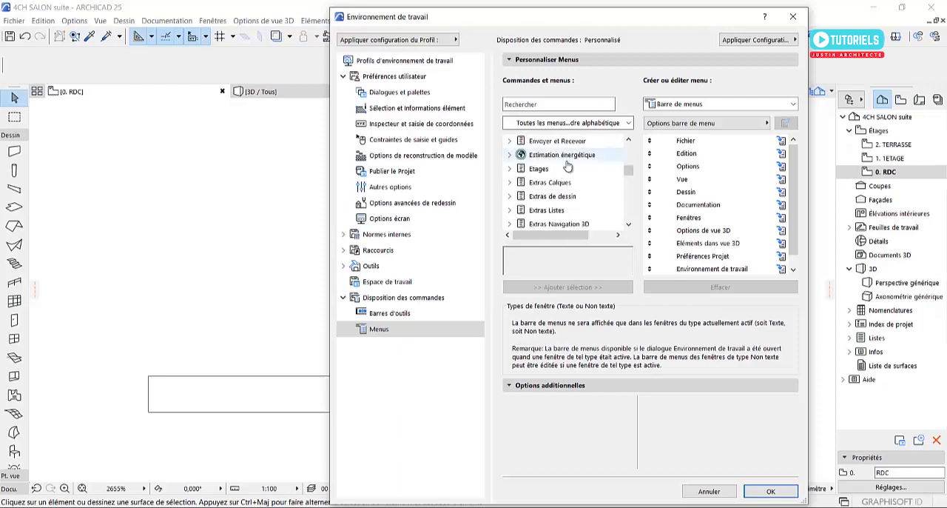
scroll(569, 165, down, 1)
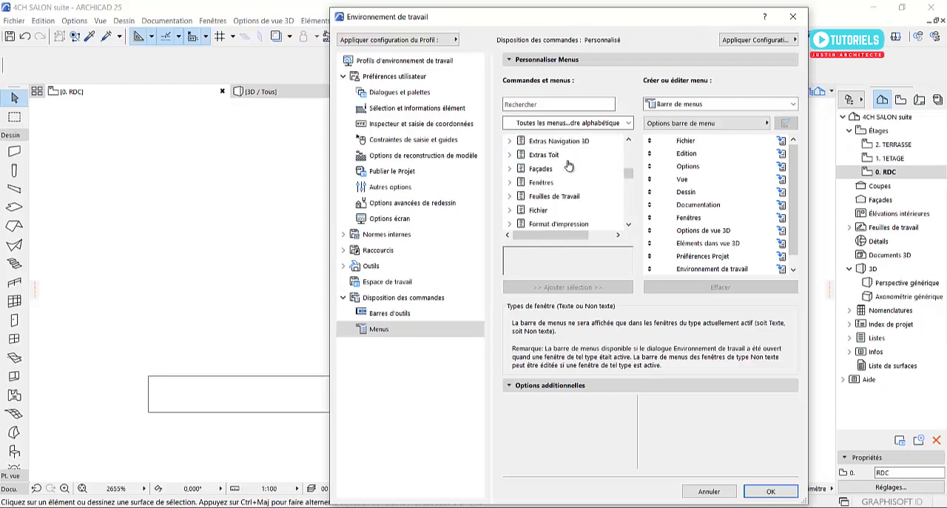
scroll(568, 165, down, 2)
scroll(568, 165, down, 2)
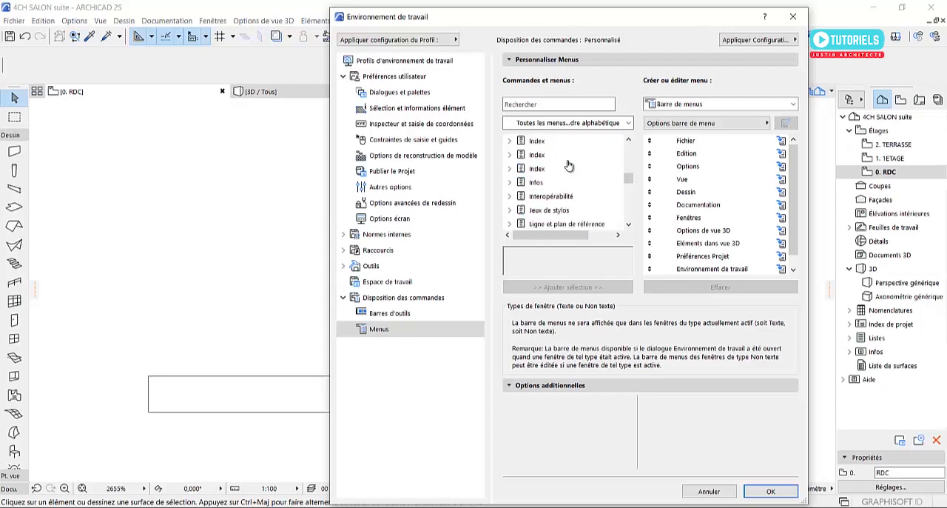
scroll(568, 165, up, 2)
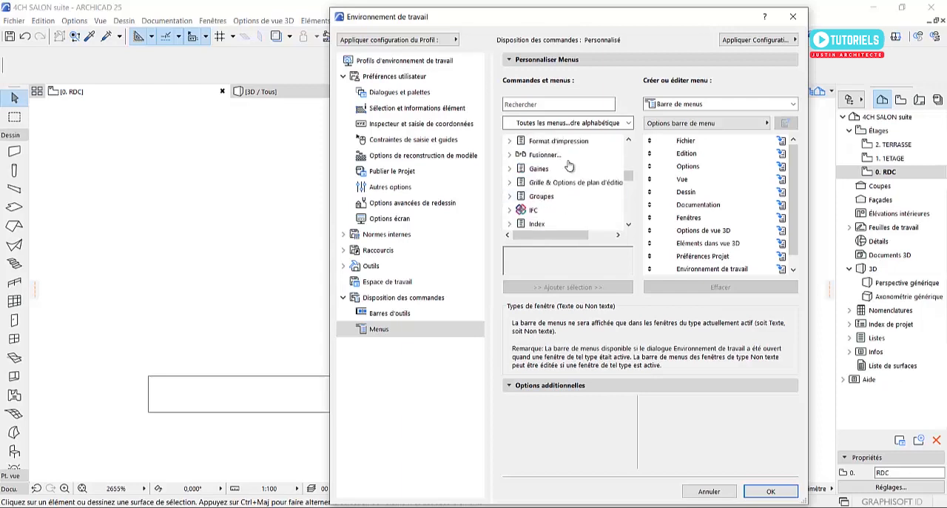
scroll(570, 166, down, 8)
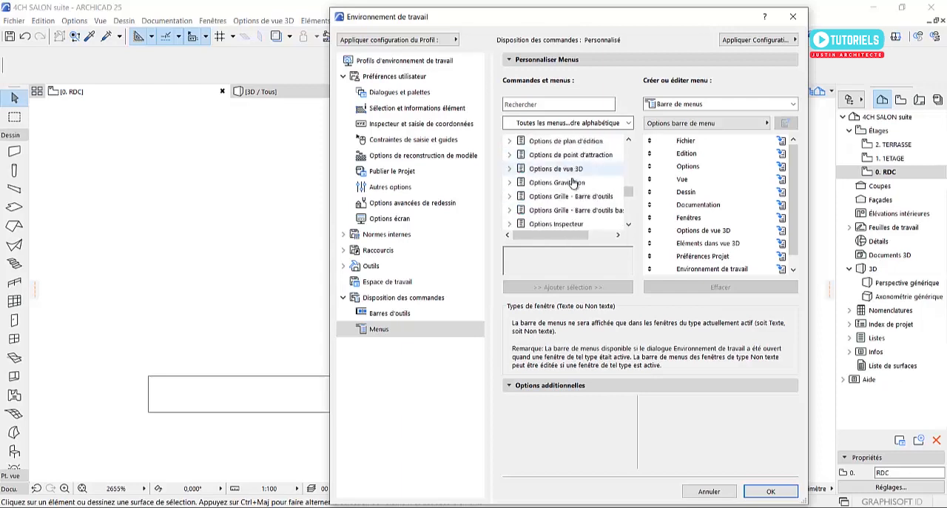
scroll(573, 183, down, 10)
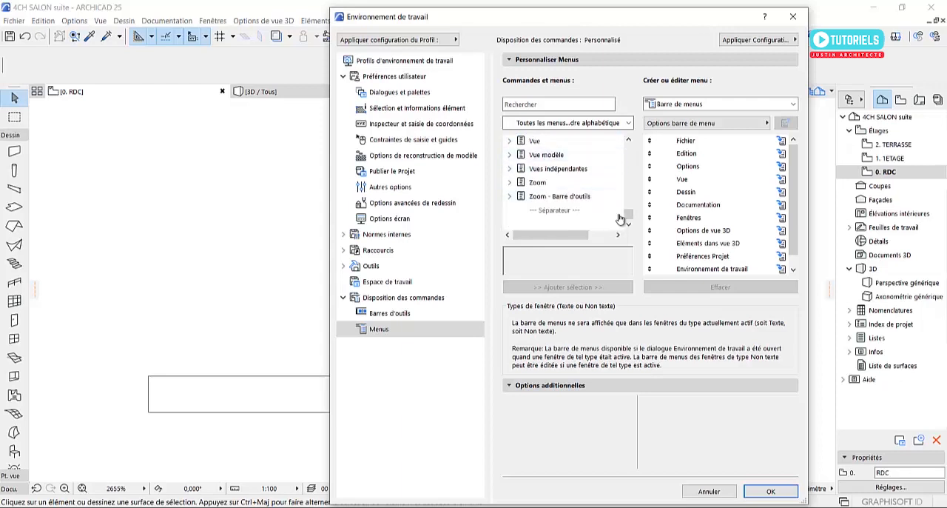
drag(628, 216, 629, 148)
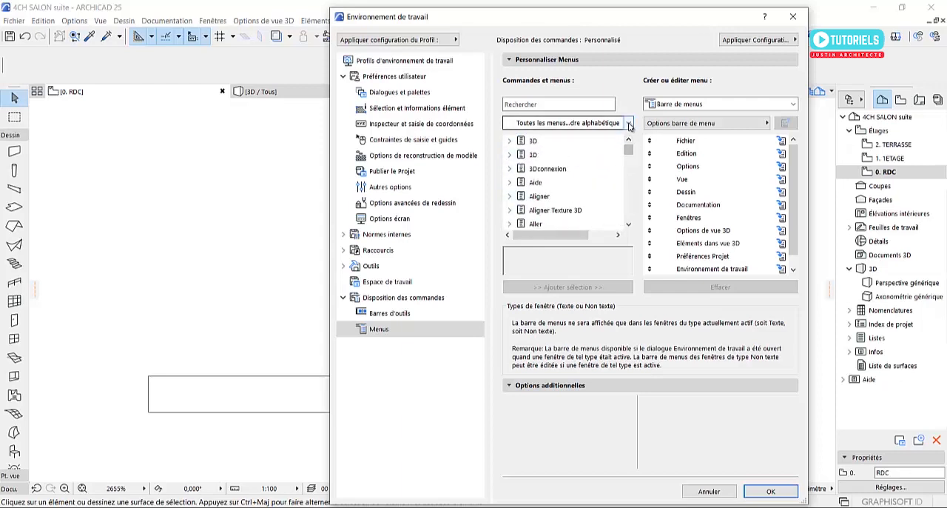
Review the listing modes for commands, keep all menus in alphabetical order, and look over the list down to its end
click(629, 124)
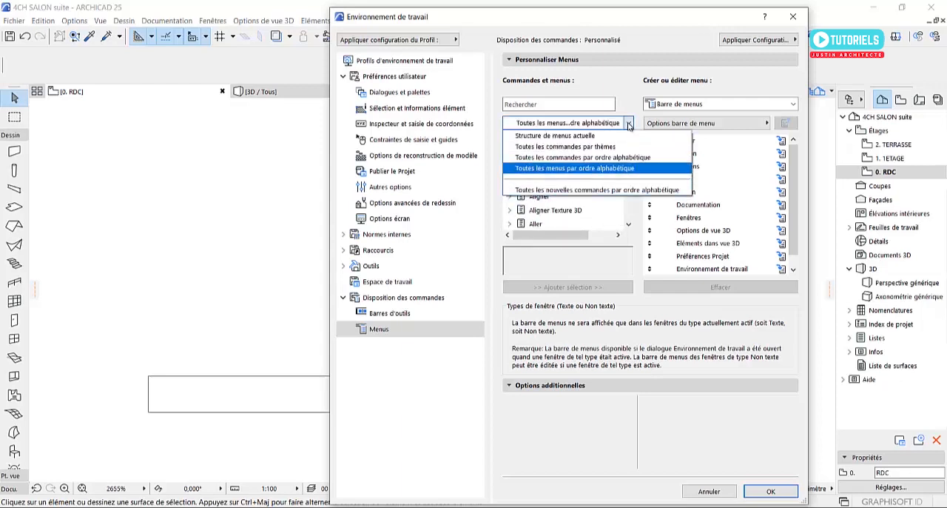
click(576, 170)
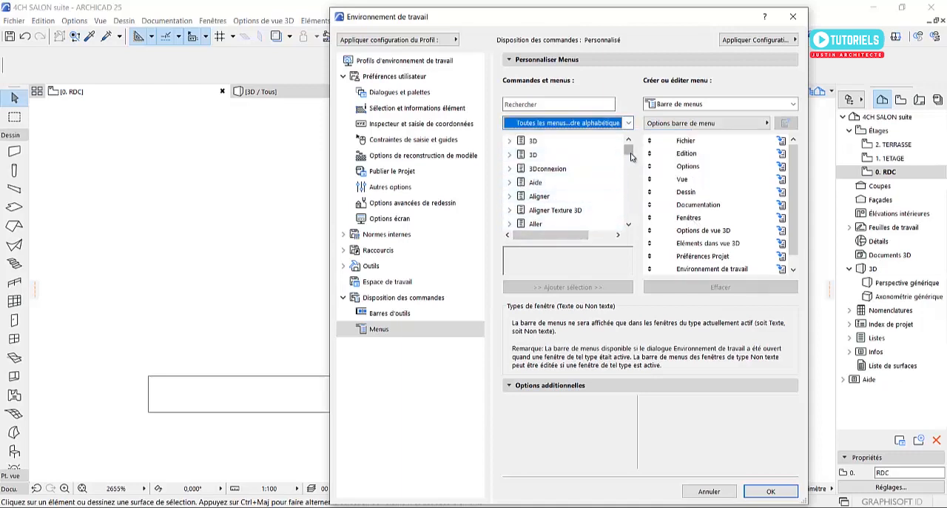
drag(628, 151, 625, 201)
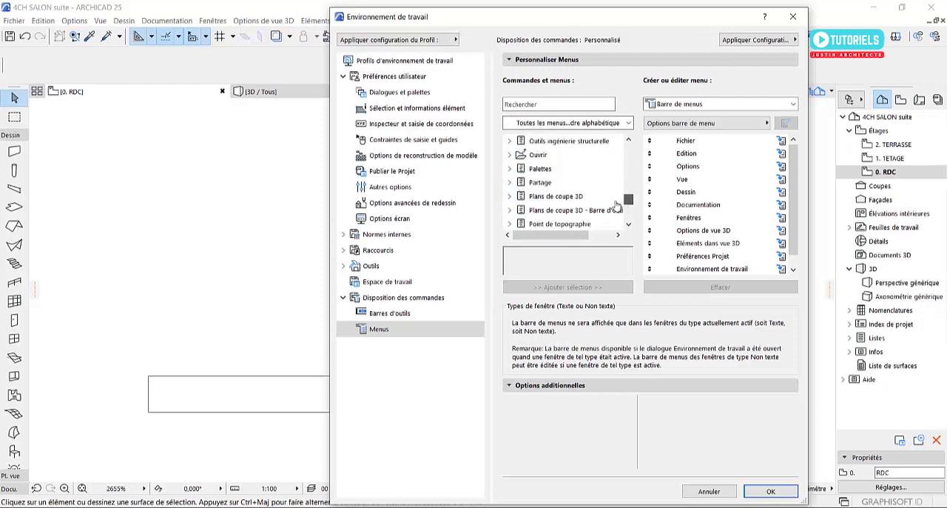
scroll(574, 185, down, 6)
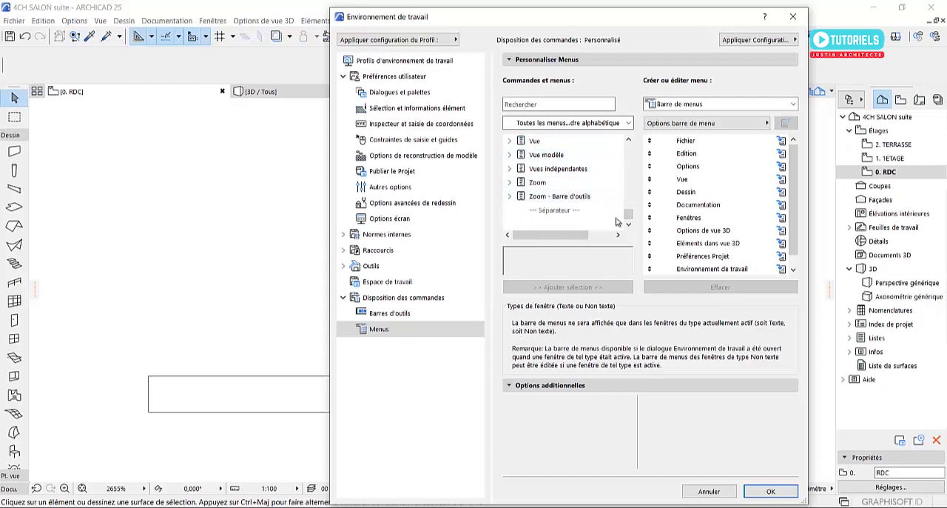
Examine the commands contained in the Fenêtres menu of the available menus list, and collapse it again
drag(629, 216, 624, 176)
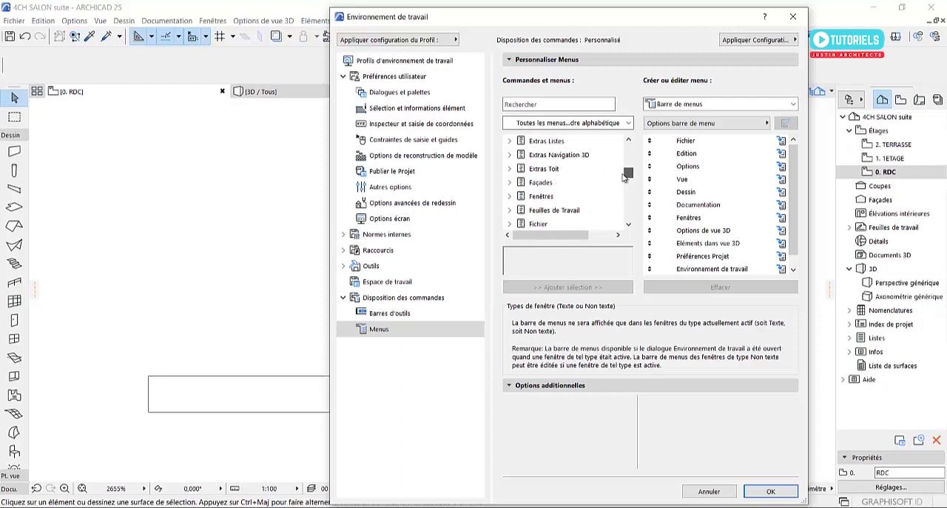
click(510, 197)
scroll(536, 206, down, 3)
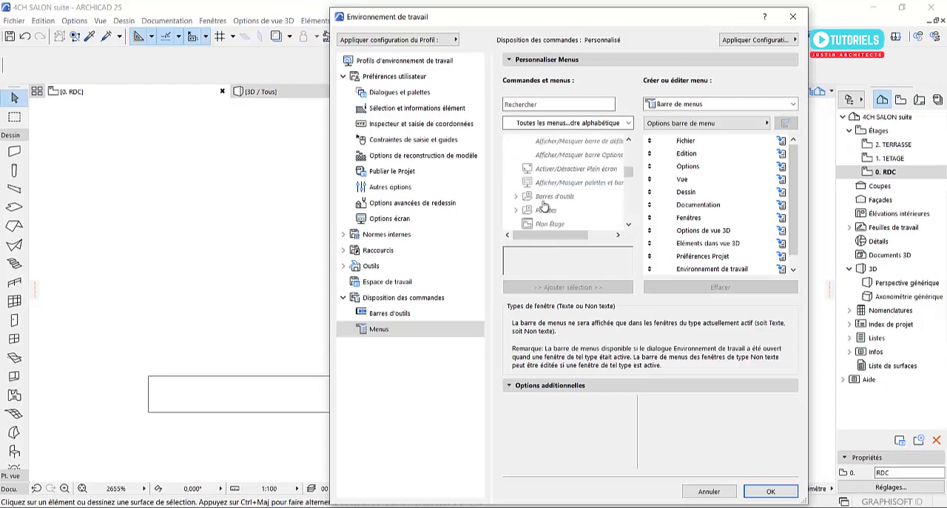
scroll(544, 207, down, 4)
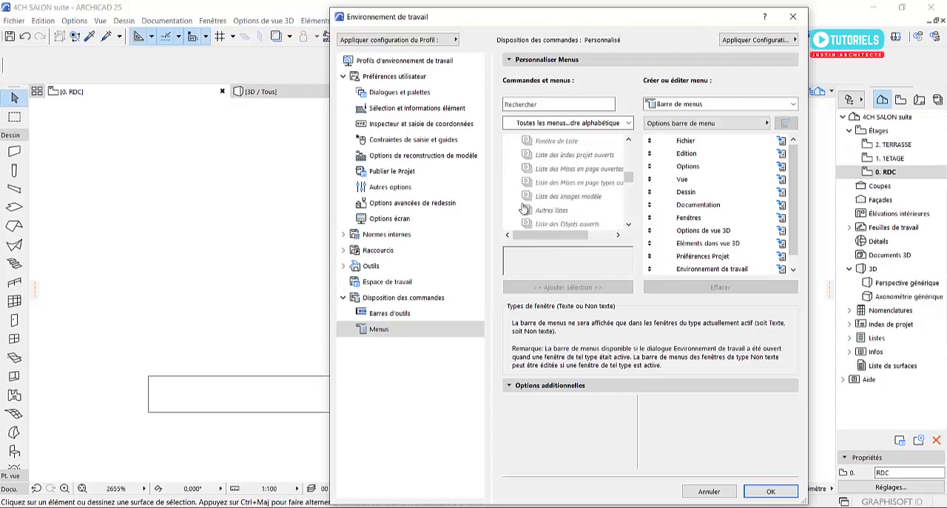
scroll(554, 185, down, 4)
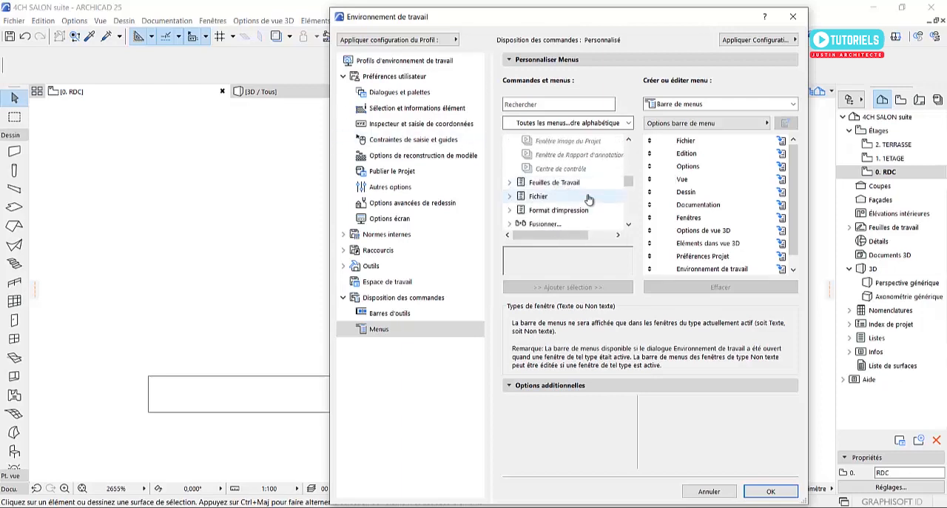
scroll(581, 209, up, 4)
scroll(581, 209, up, 8)
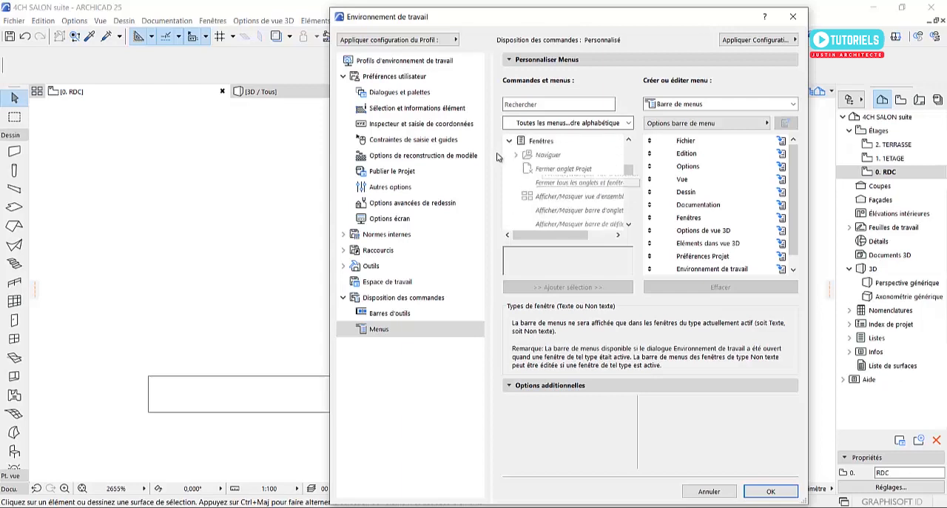
click(510, 141)
Add the Aide menu from the available menus list to the end of the menu bar
scroll(538, 185, up, 3)
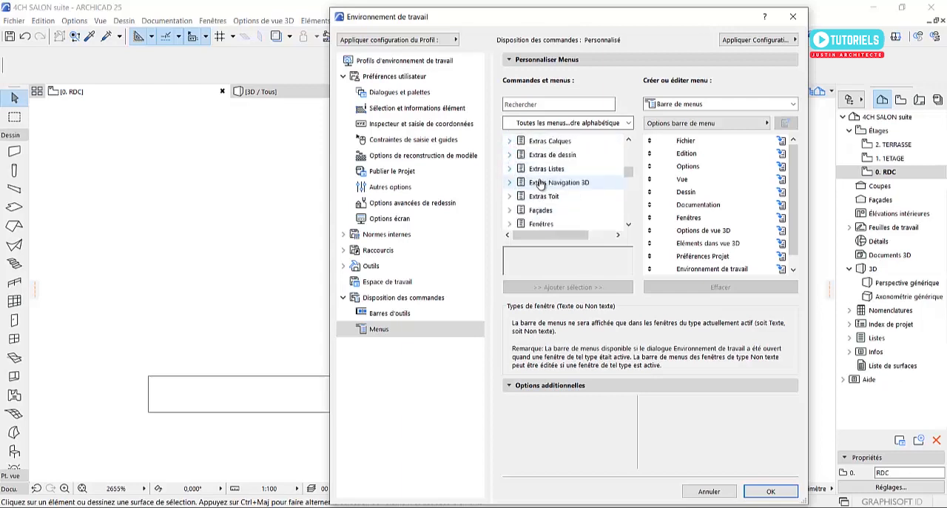
scroll(535, 194, up, 2)
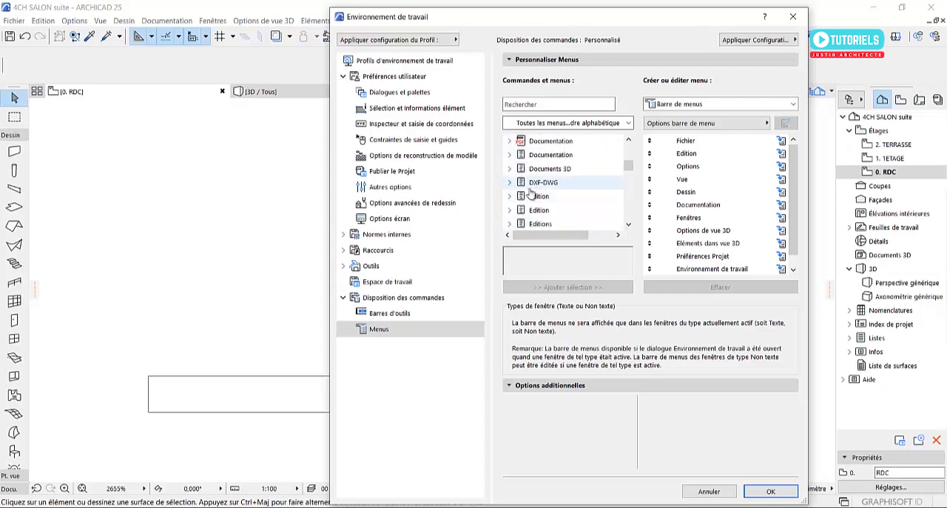
scroll(533, 191, up, 5)
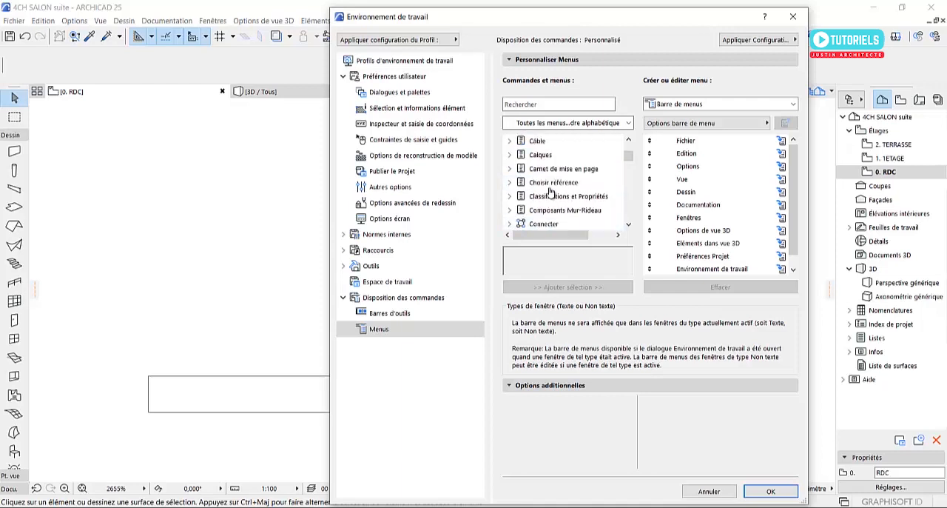
scroll(550, 192, up, 5)
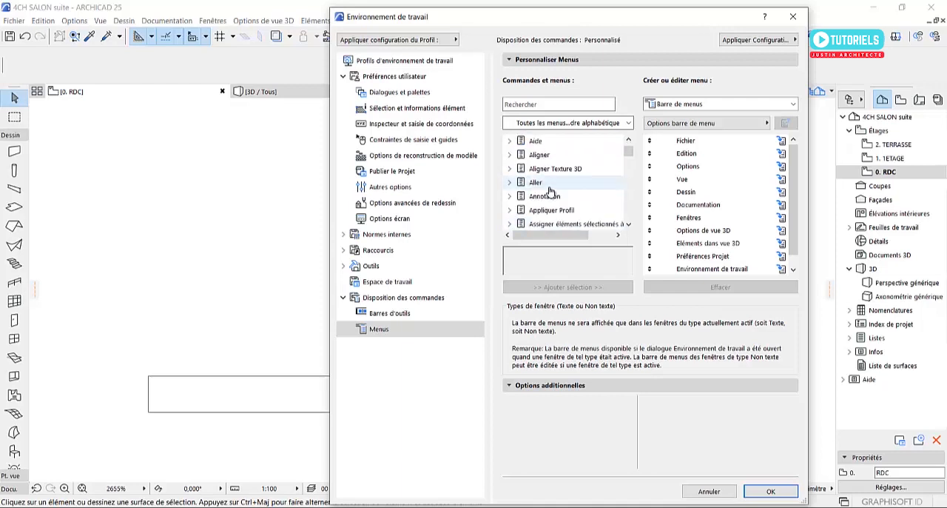
click(535, 142)
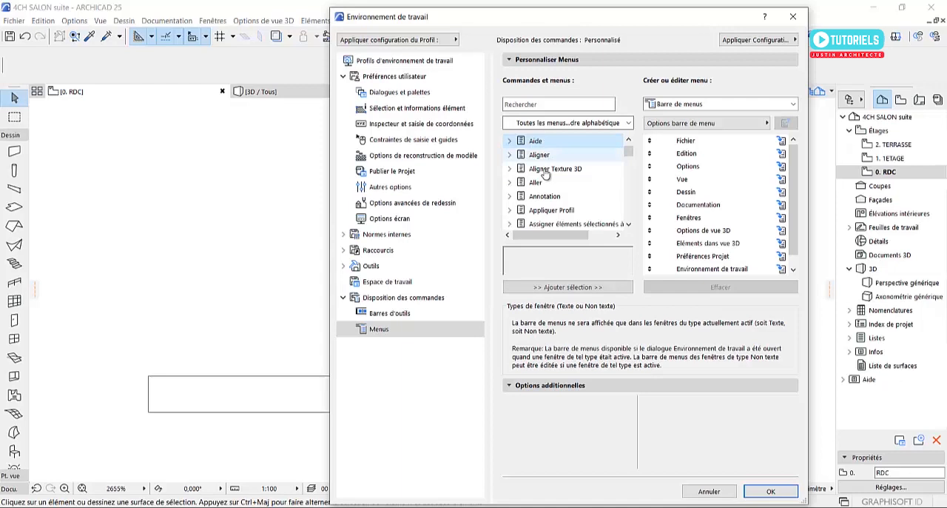
click(561, 287)
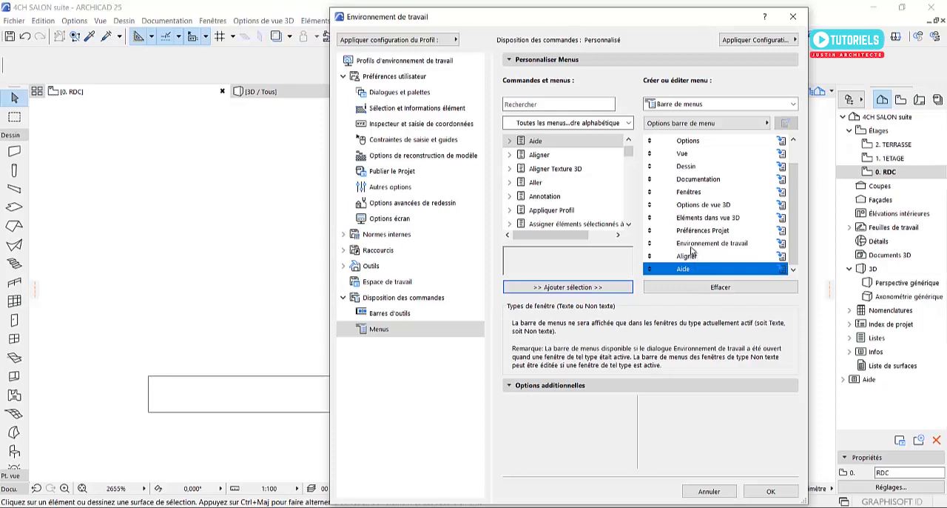
Select the Environnement de travail entry and compare the edited menu order with the current menu bar behind the dialog
click(691, 245)
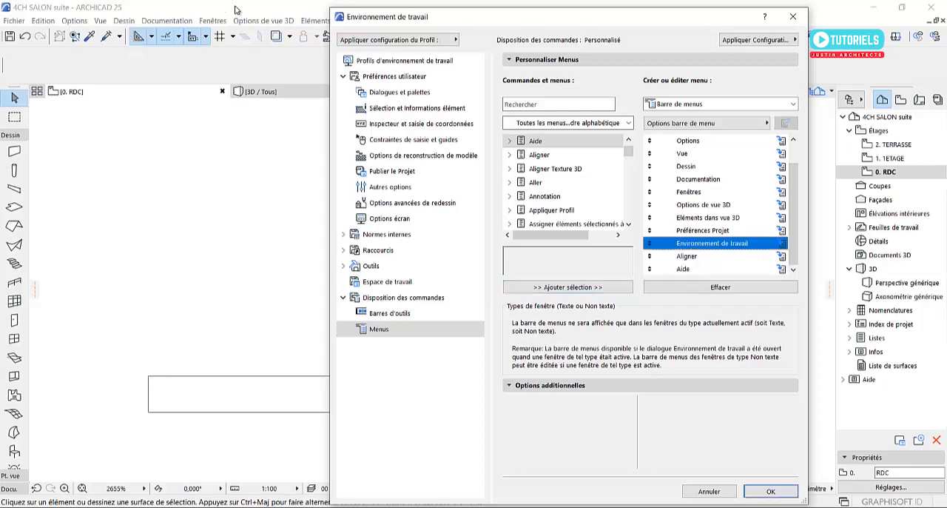
drag(481, 17, 418, 91)
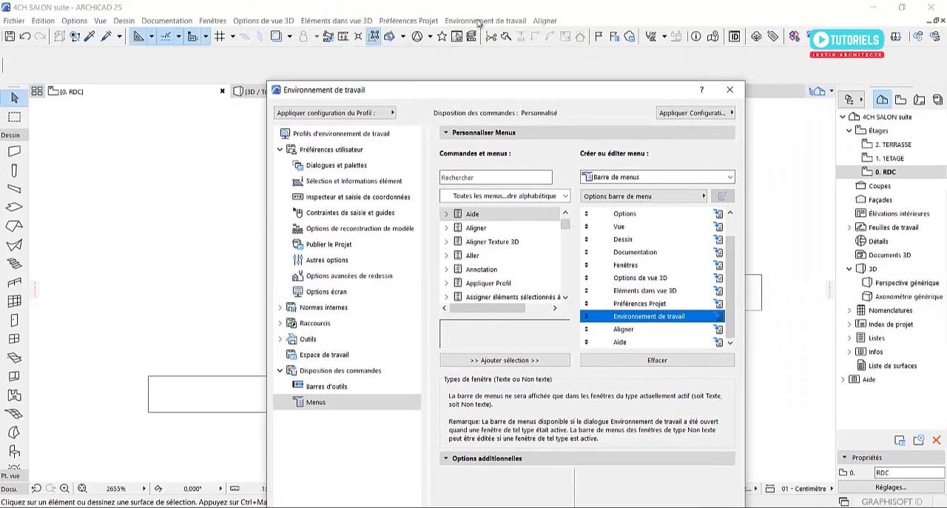
drag(513, 82, 493, 11)
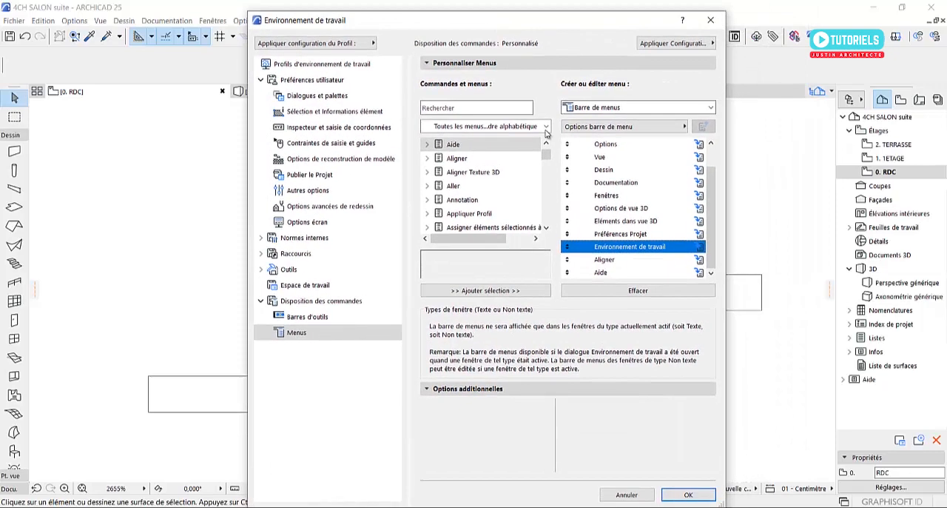
Remove the Environnement de travail menu from the menu bar and select its entry in the available menus list
click(642, 292)
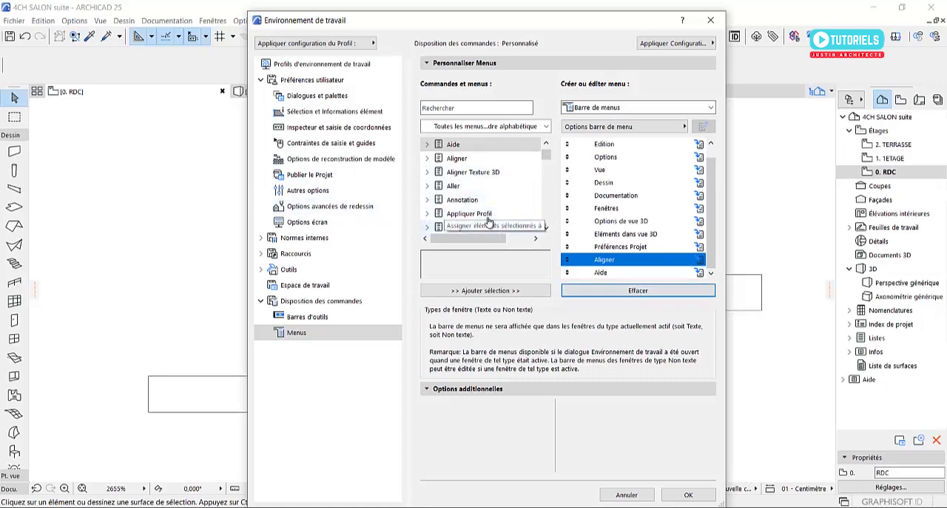
scroll(482, 201, down, 8)
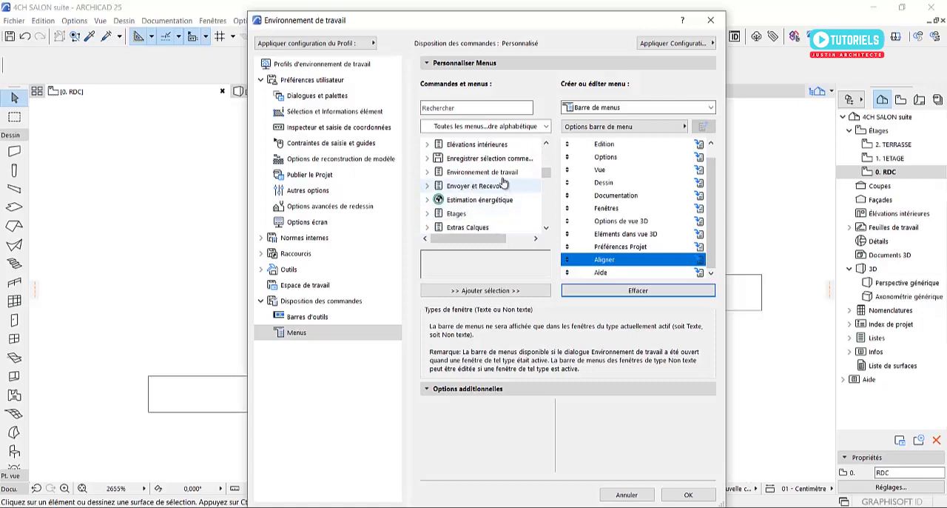
click(479, 173)
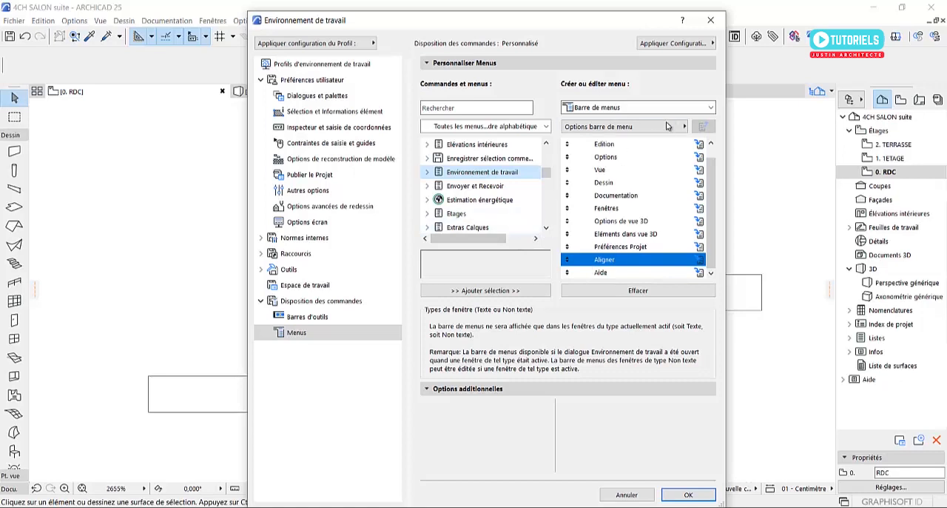
Create a new menu named with the author's first name, and check the list of editable menus
click(665, 128)
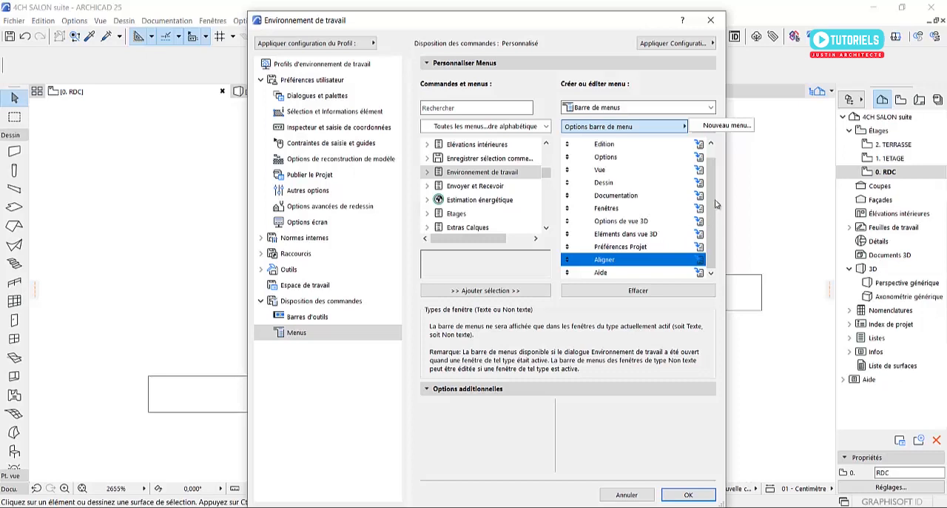
click(727, 125)
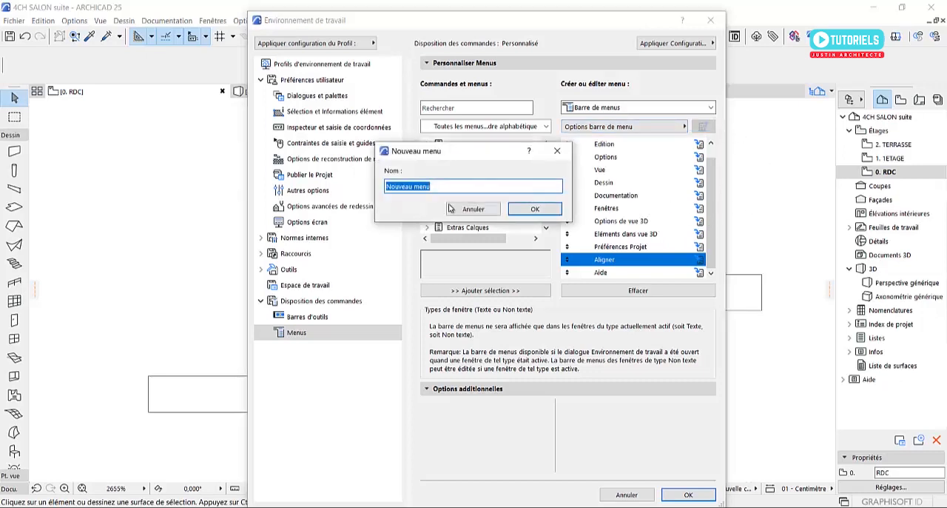
text(JUSTIN)
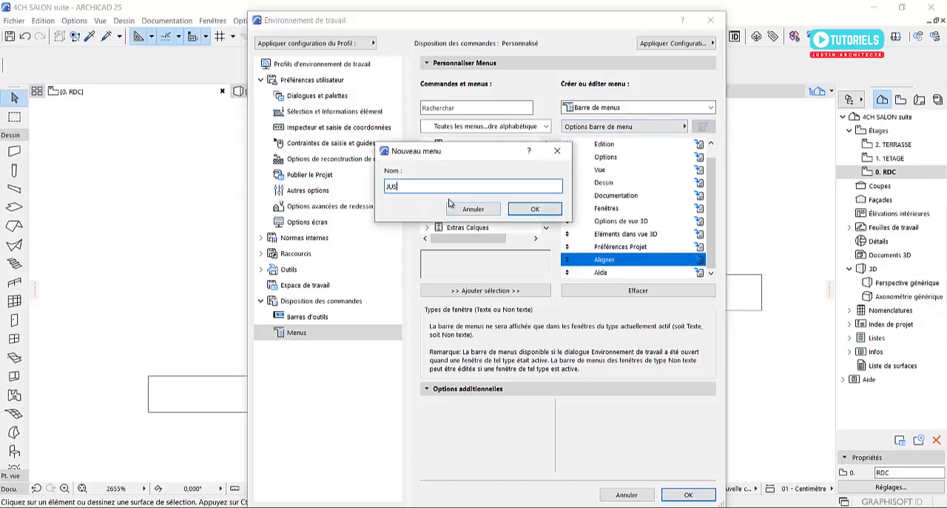
click(516, 213)
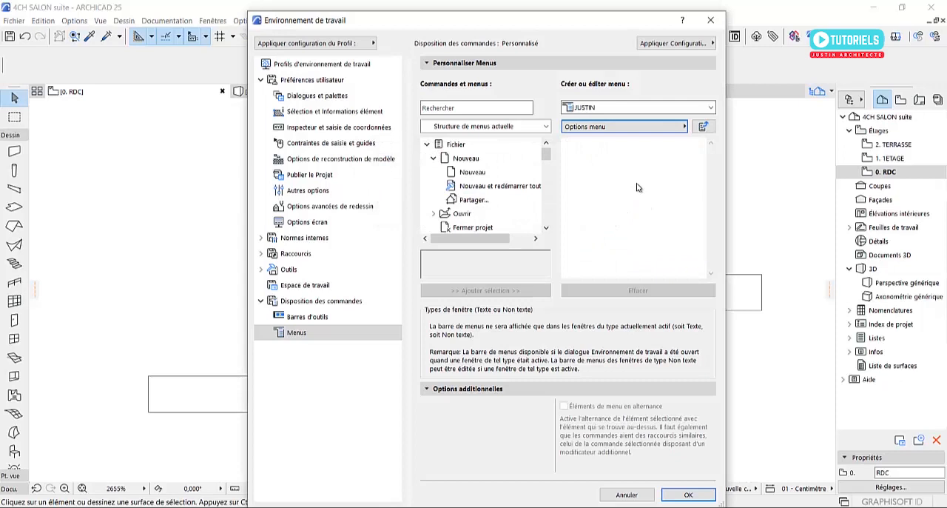
click(710, 108)
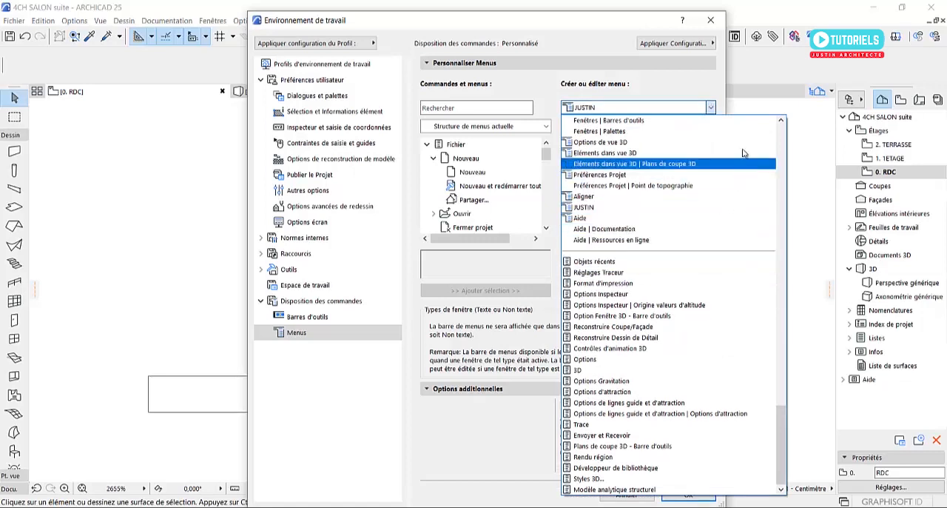
click(715, 107)
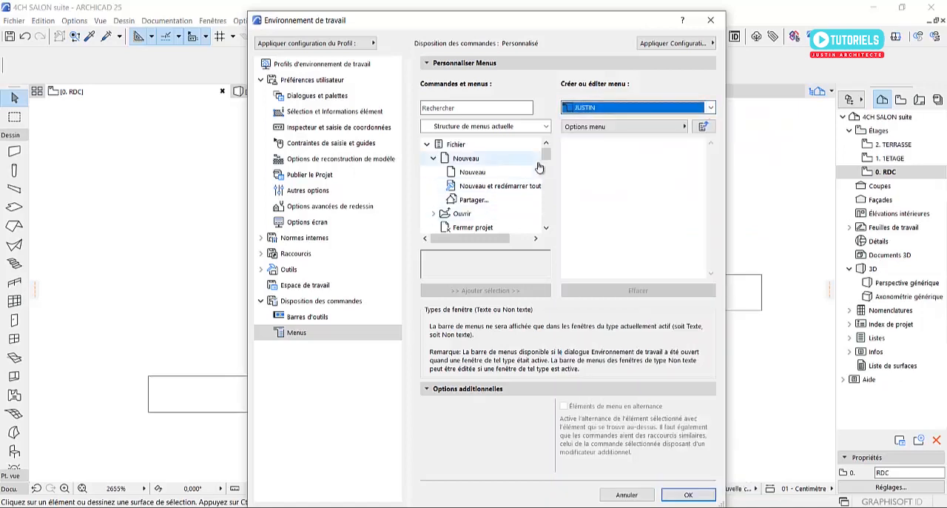
Collapse the Fichier branch of the available menus and add the Fichier and Edition menus to the new custom menu
click(433, 158)
click(426, 144)
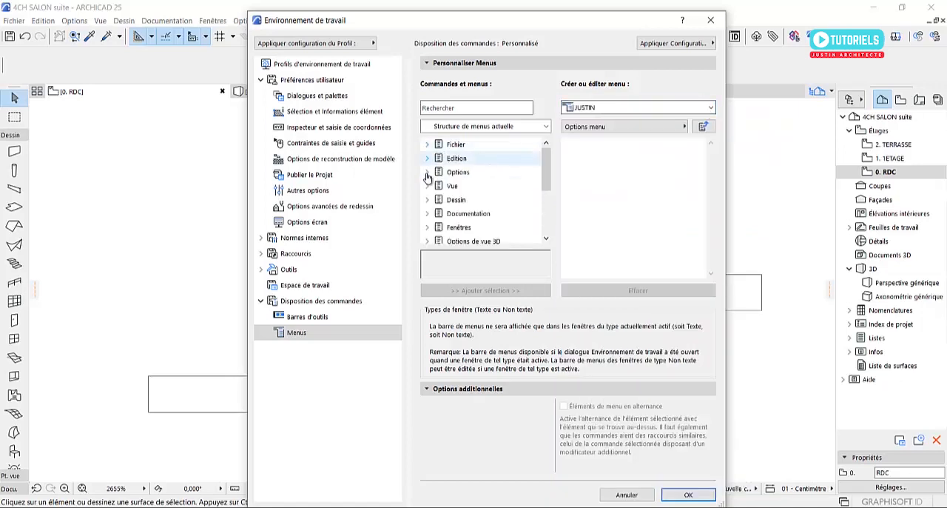
click(451, 144)
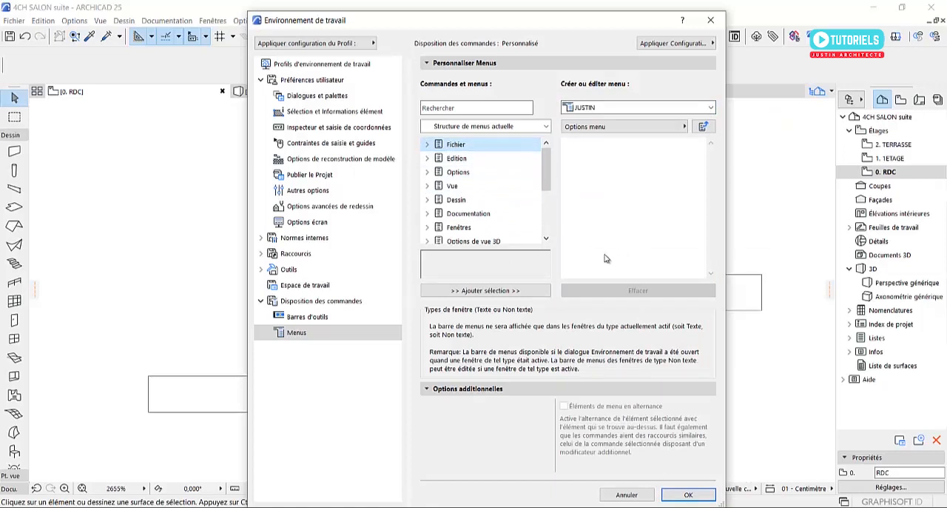
click(486, 290)
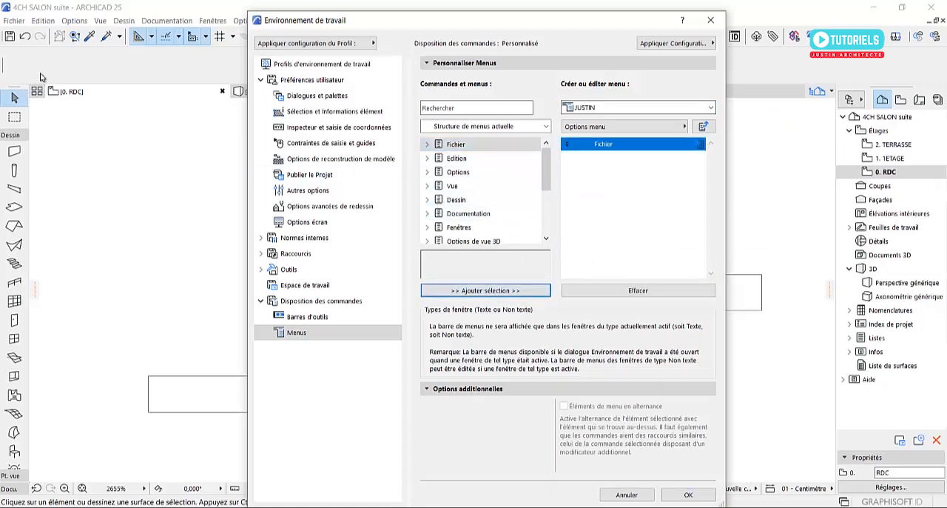
click(457, 158)
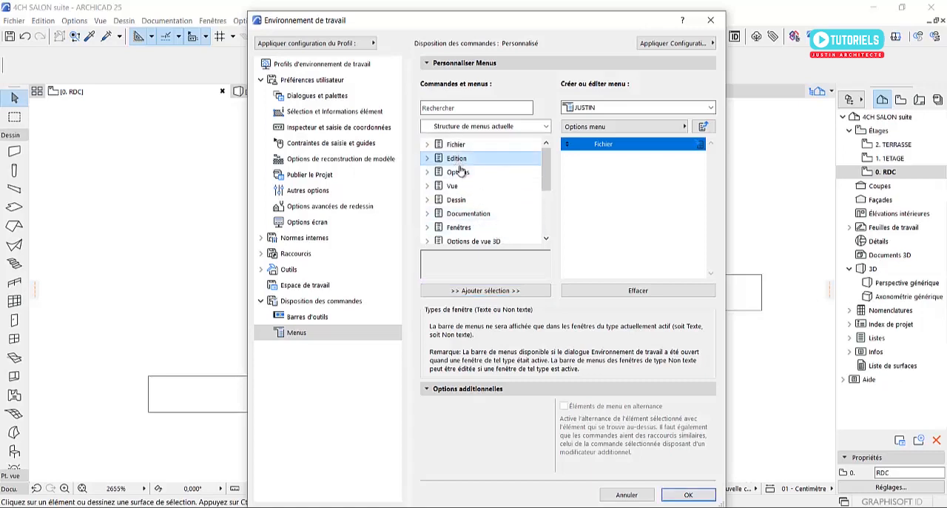
click(461, 290)
Add the Préférences Projet, Vue and Options menus to the custom menu, in that order
scroll(475, 219, down, 3)
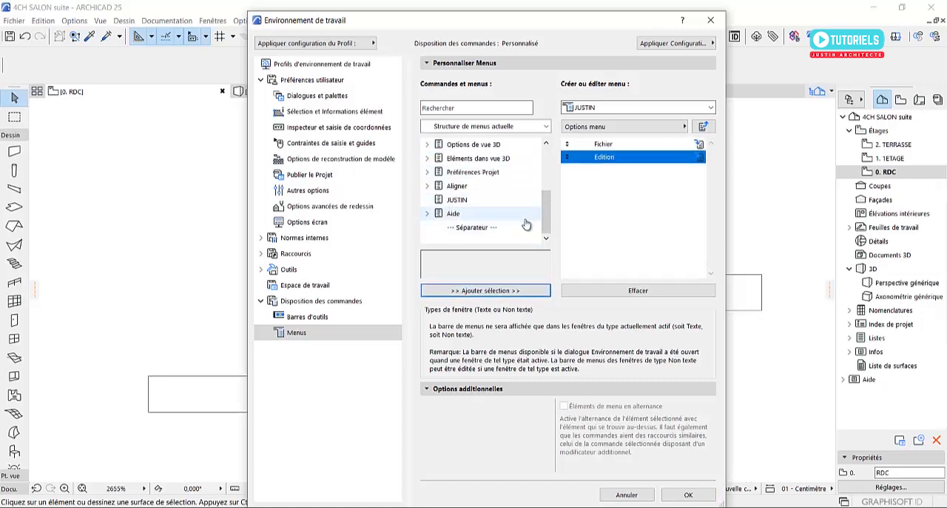
click(460, 172)
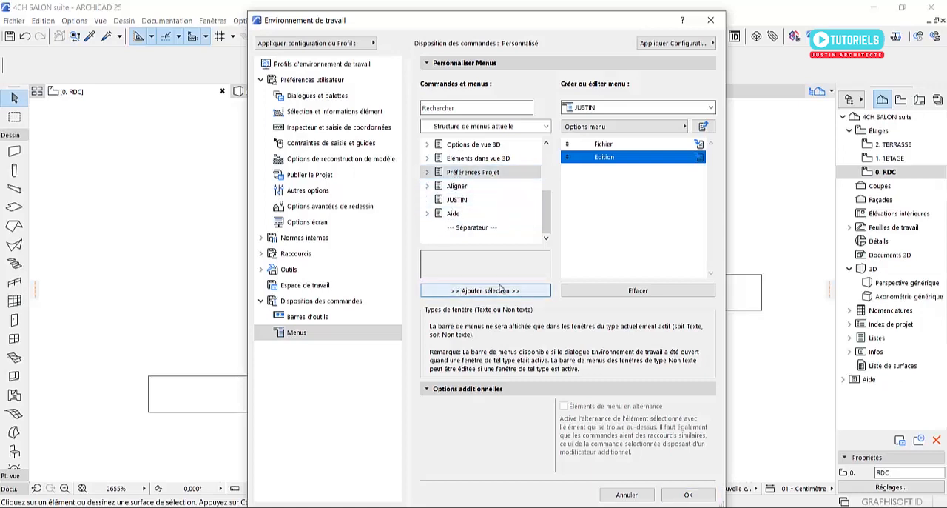
click(467, 290)
drag(543, 210, 546, 179)
click(455, 158)
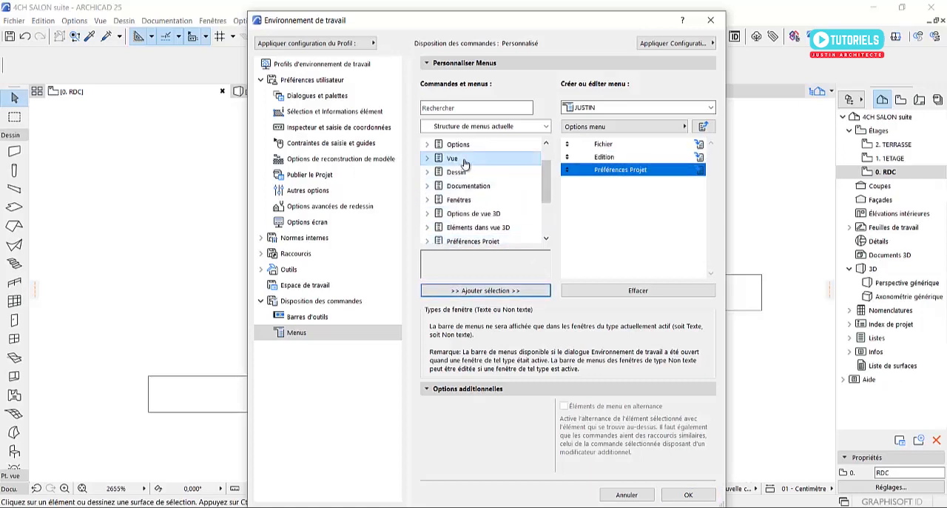
click(475, 290)
click(457, 145)
click(472, 289)
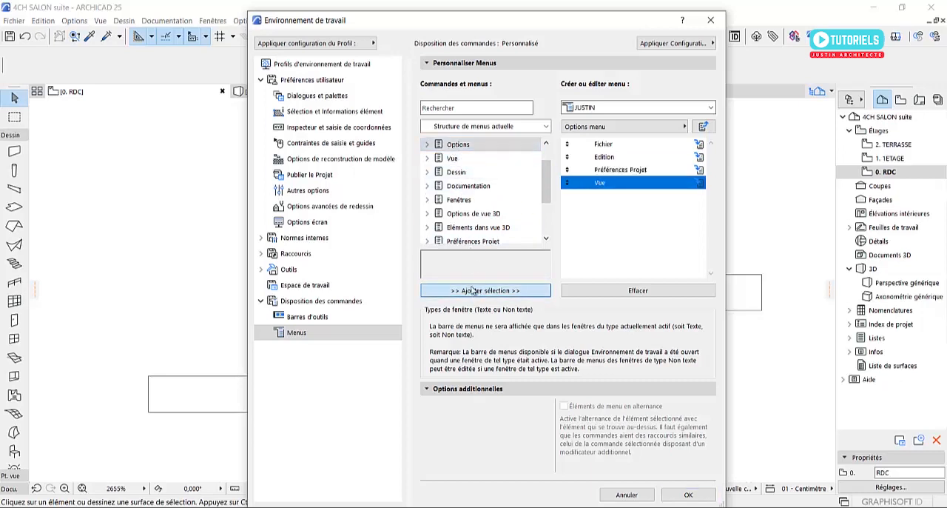
Apply the work environment changes and check the contents of the custom menu in the menu bar
drag(547, 190, 544, 170)
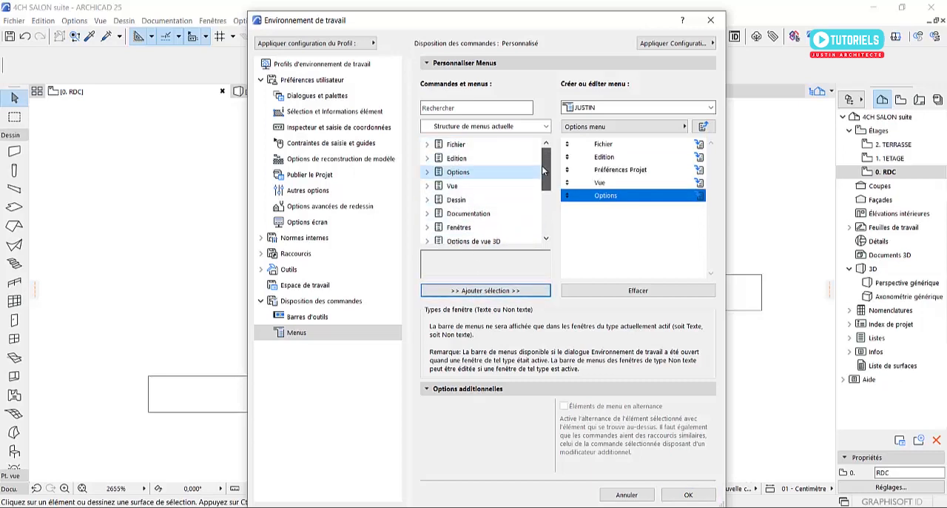
scroll(466, 206, down, 3)
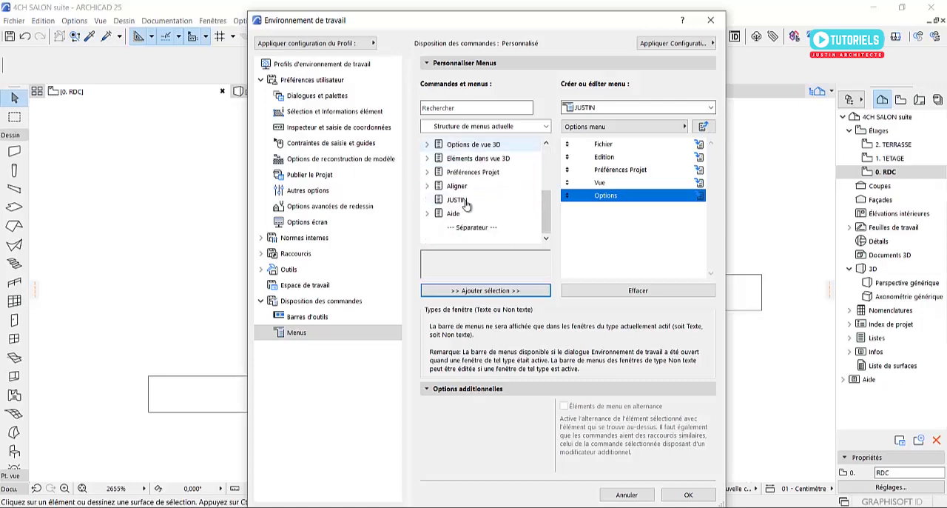
scroll(465, 212, up, 3)
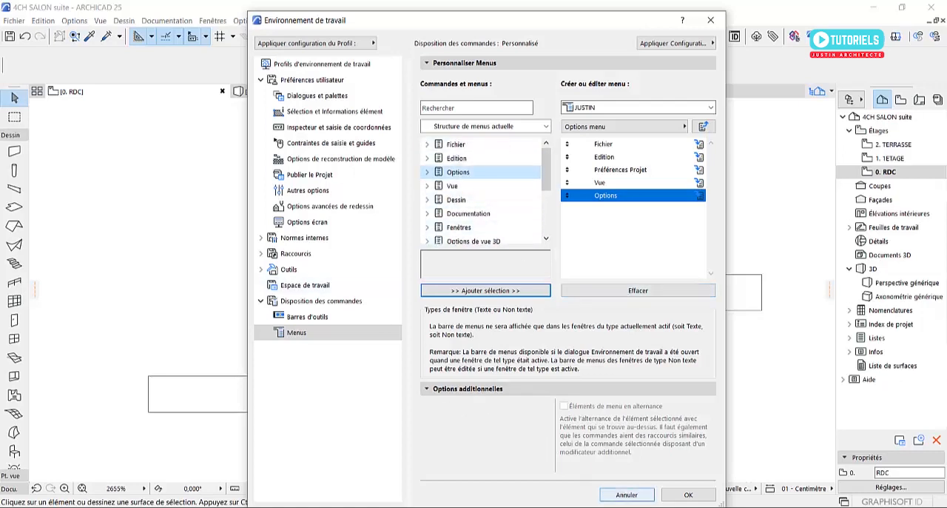
click(688, 495)
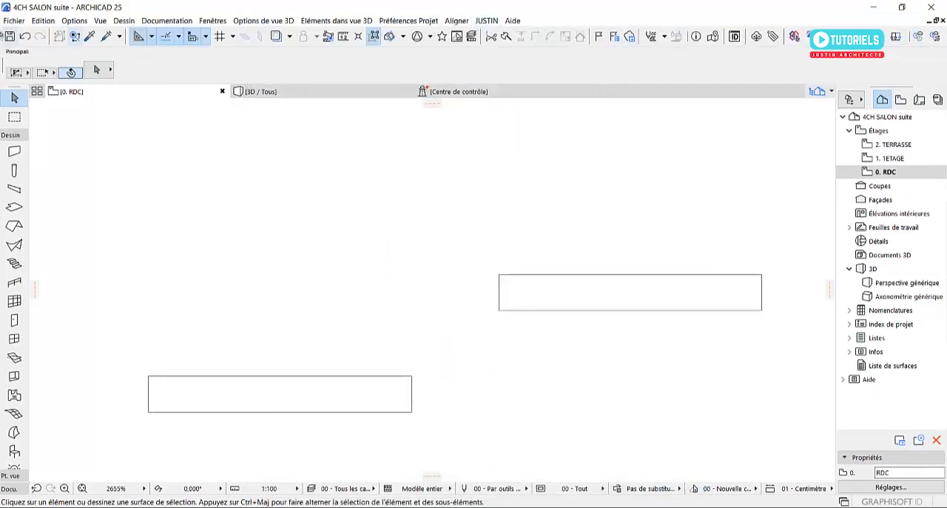
click(487, 21)
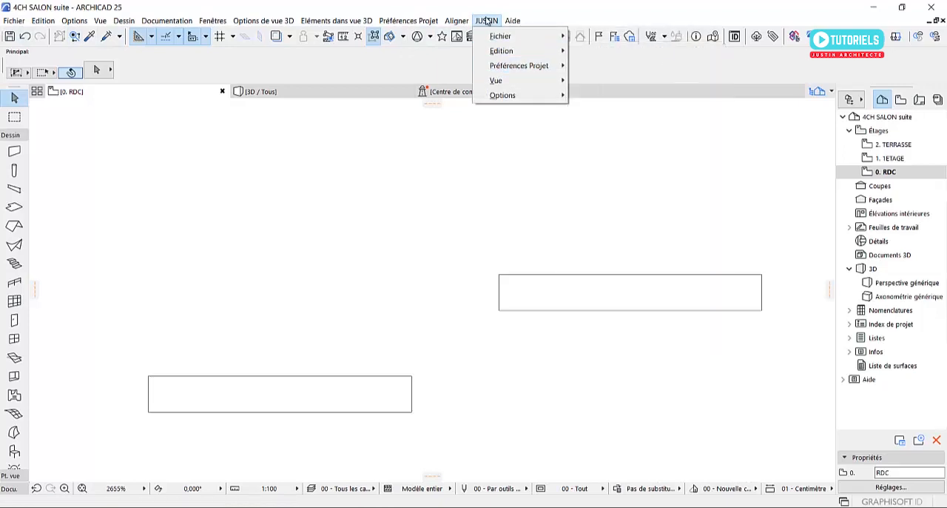
click(486, 21)
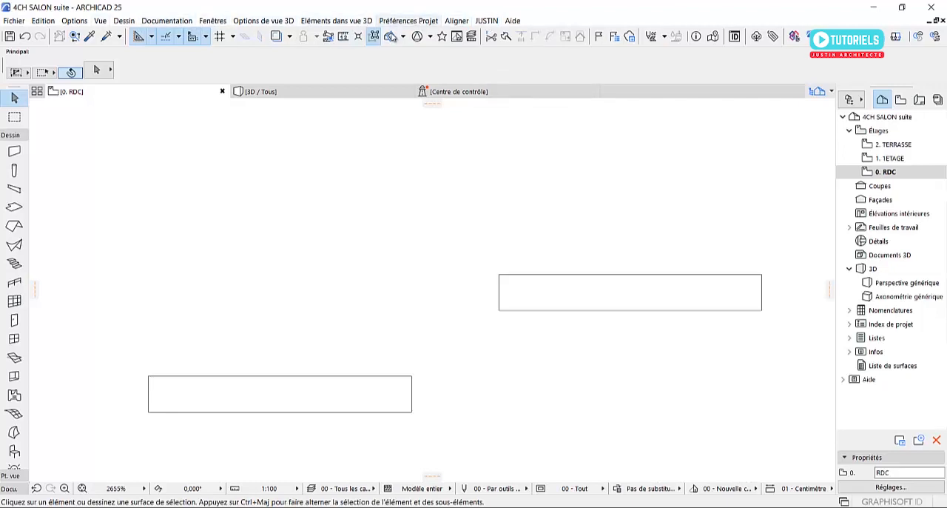
Reopen the menu customization settings of the work environment and check the options offered for the menu bar
click(74, 21)
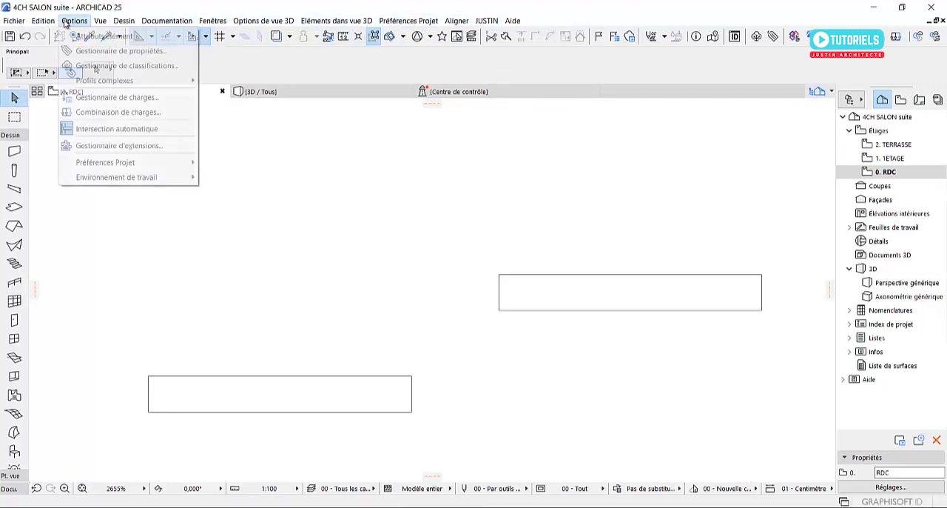
mouse_move(141, 178)
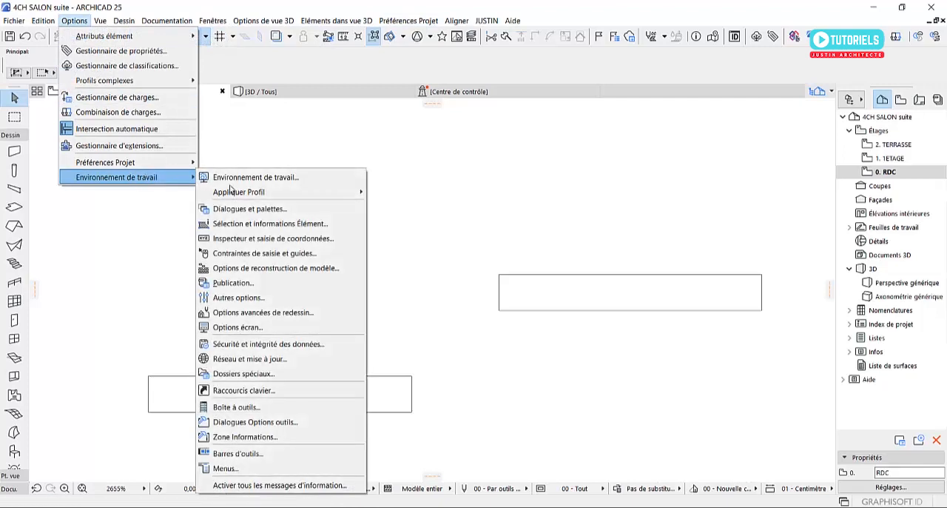
click(243, 469)
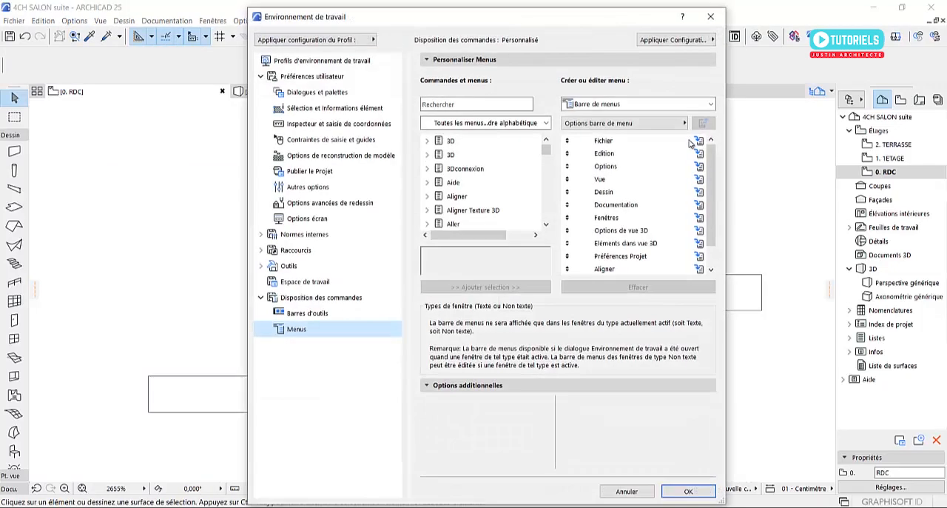
click(582, 124)
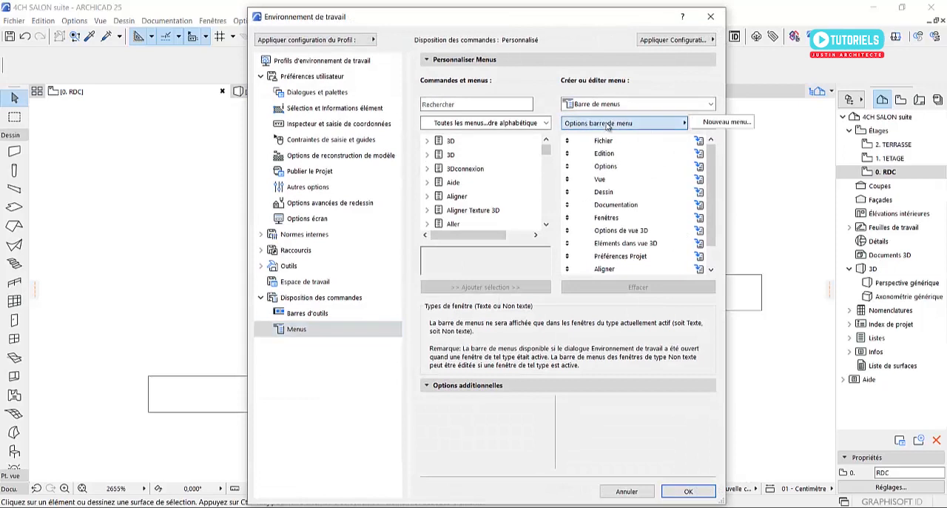
click(663, 125)
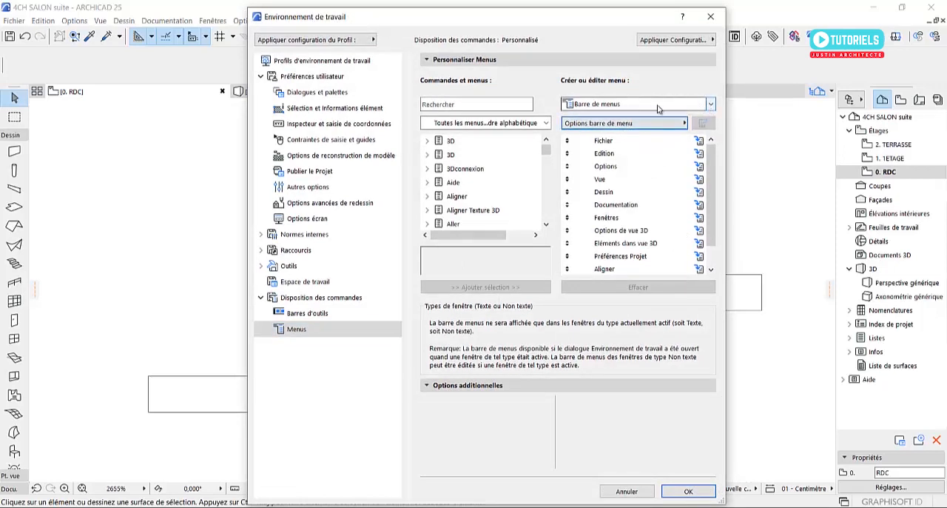
Choose the custom menu as the menu to edit and select its entry in the current menu structure
click(683, 105)
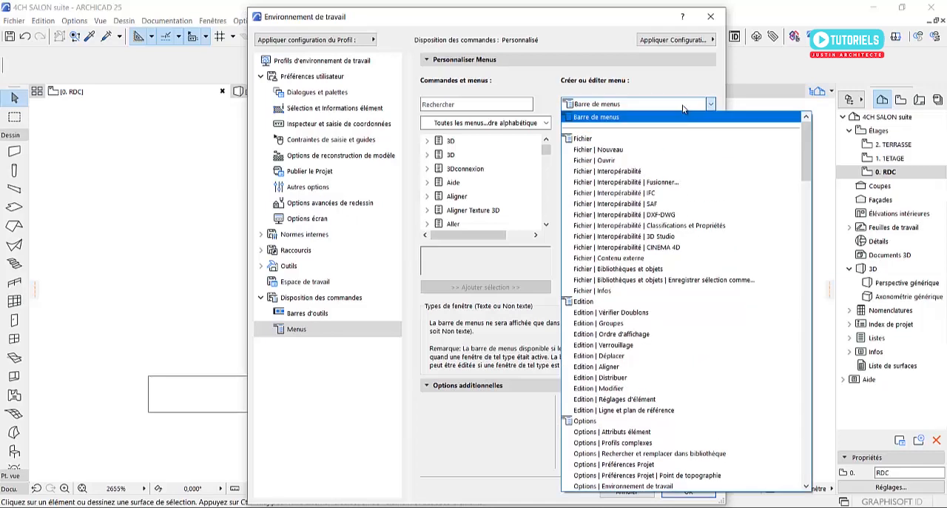
scroll(710, 370, down, 15)
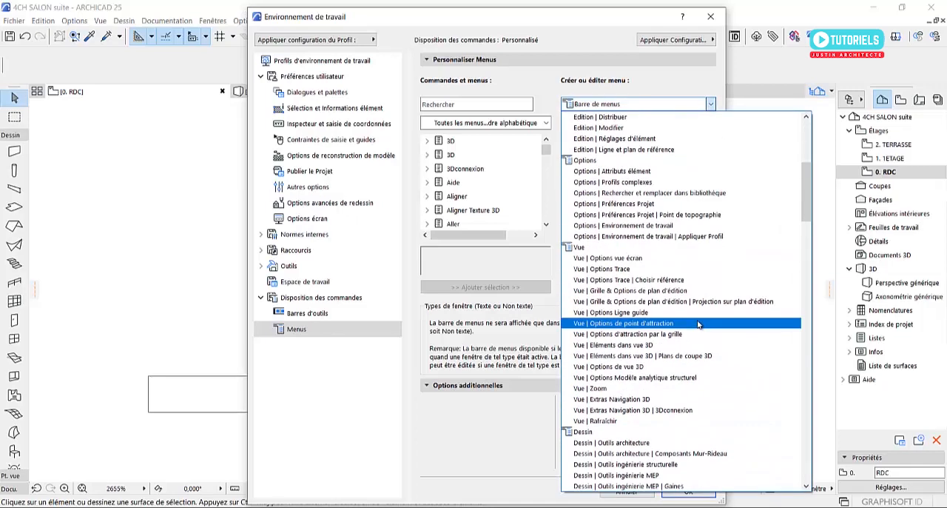
scroll(718, 326, down, 10)
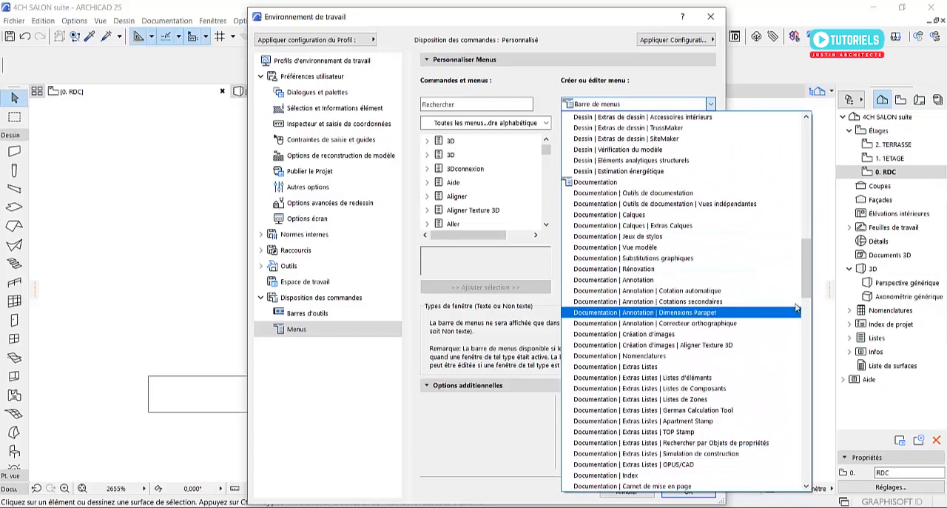
drag(816, 263, 811, 346)
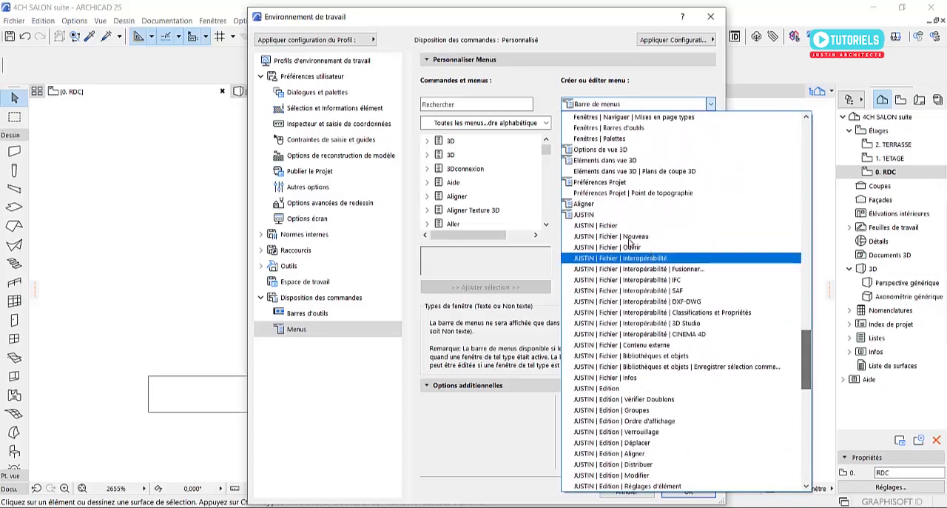
click(581, 214)
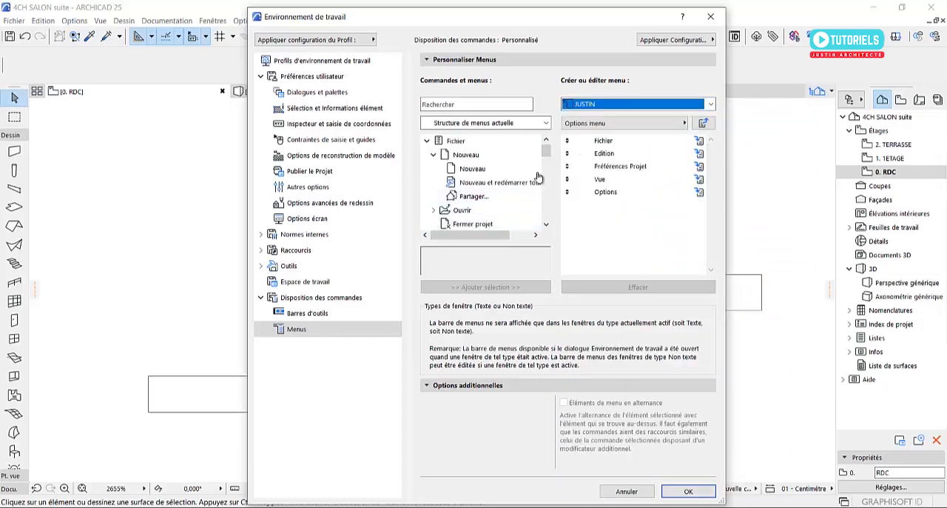
drag(547, 155, 548, 235)
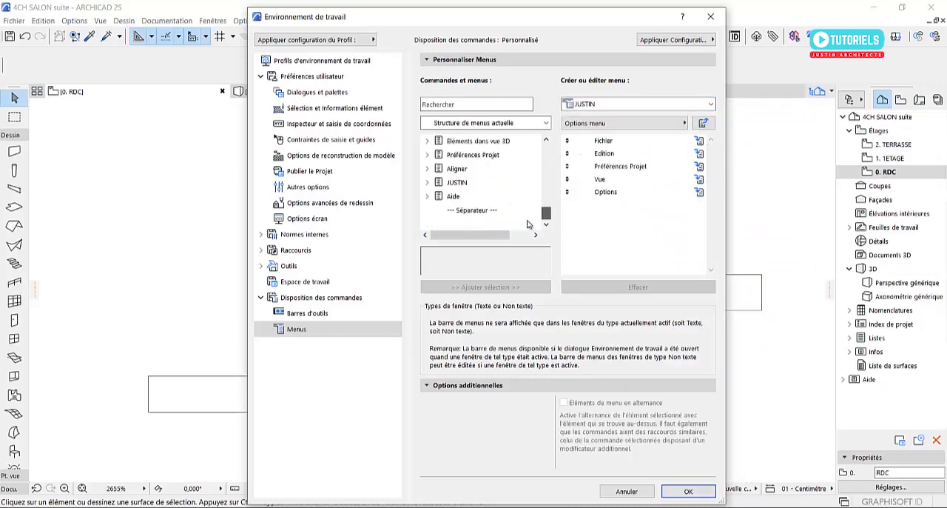
click(444, 182)
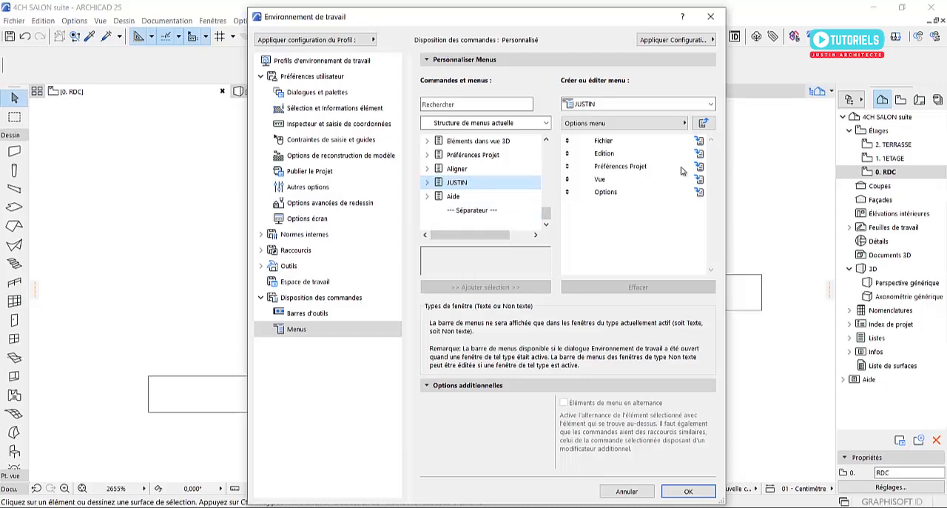
Switch to editing the menu bar and remove the custom menu from it
click(703, 123)
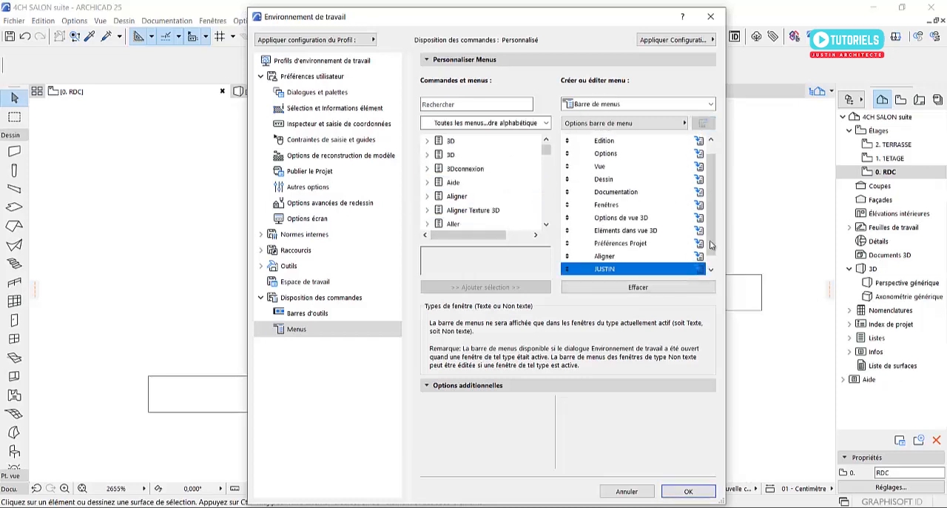
click(645, 289)
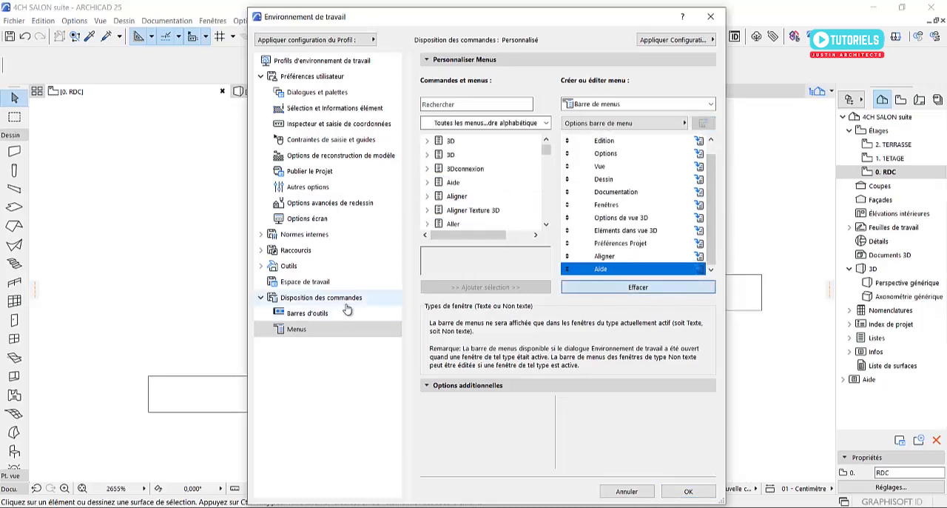
scroll(643, 232, up, 1)
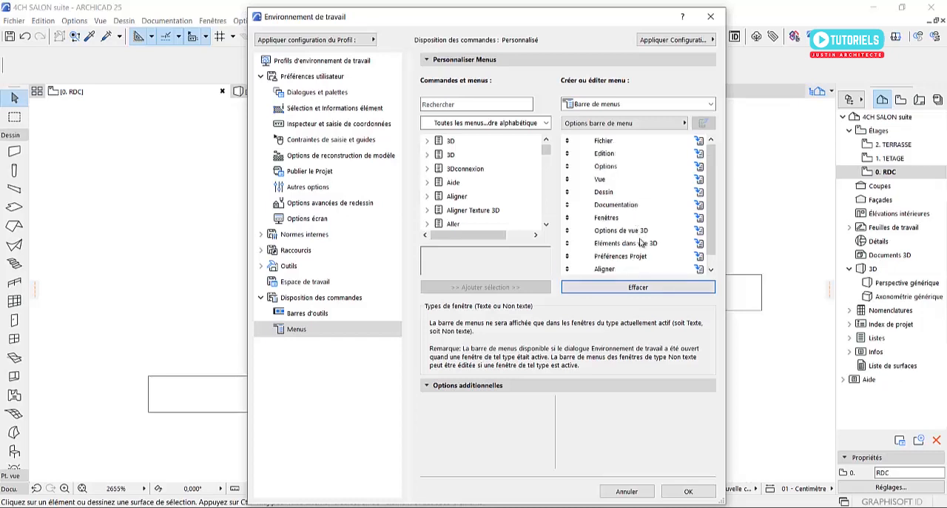
Remove Eléments dans vue 3D and Options de vue 3D from the menu bar and apply the work environment changes
scroll(641, 243, down, 1)
click(622, 230)
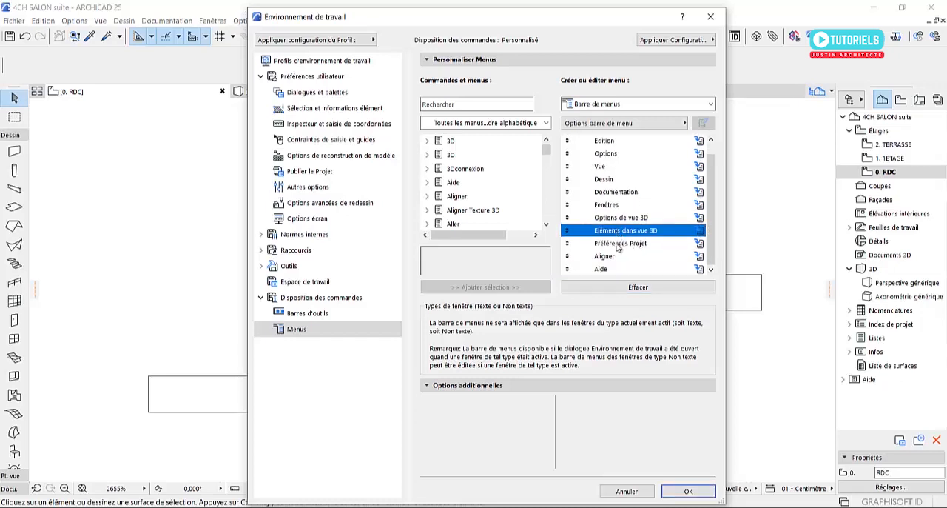
click(600, 289)
click(623, 232)
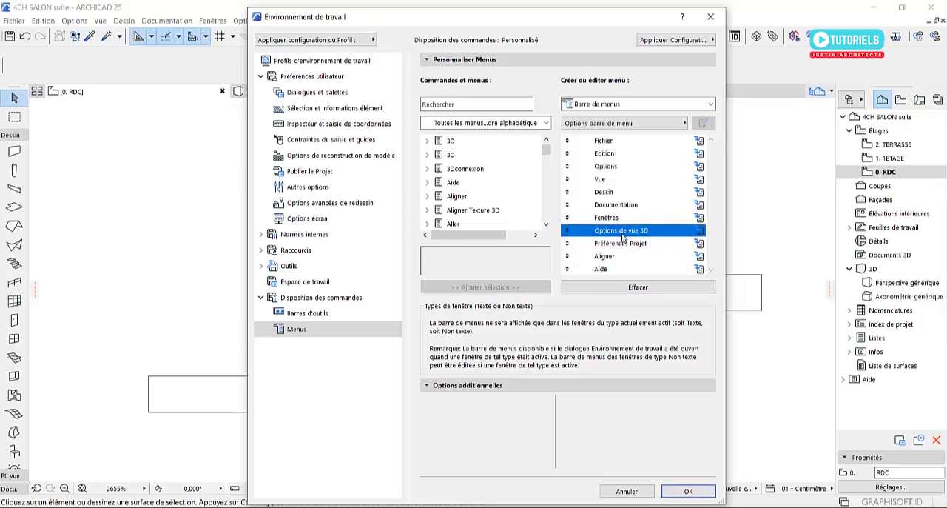
click(628, 287)
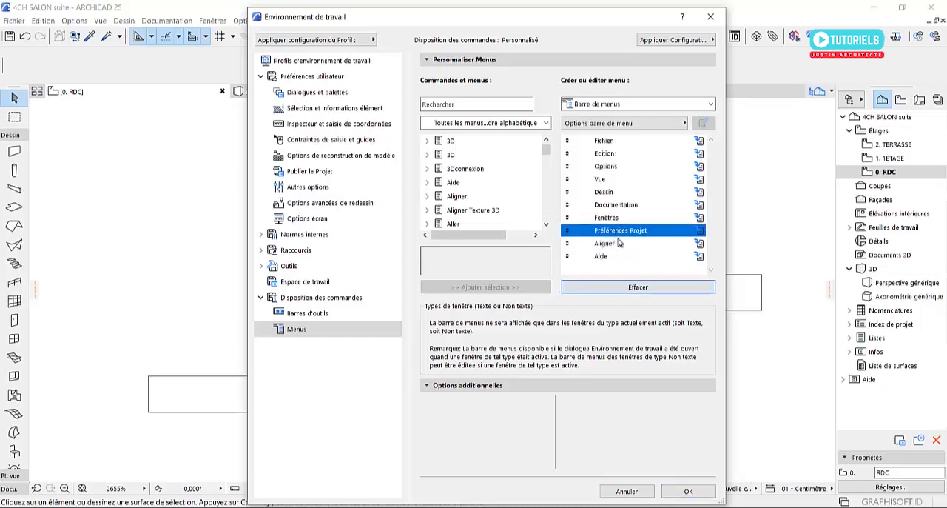
click(615, 246)
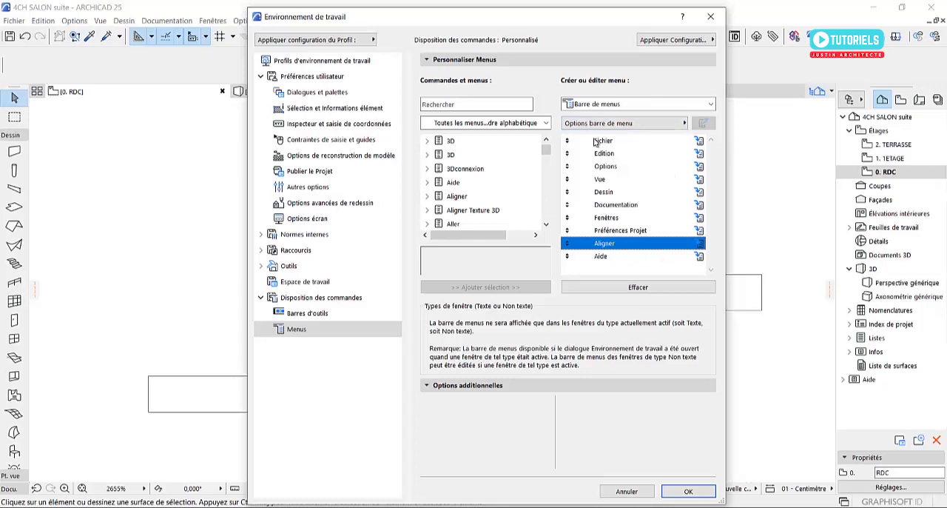
click(688, 491)
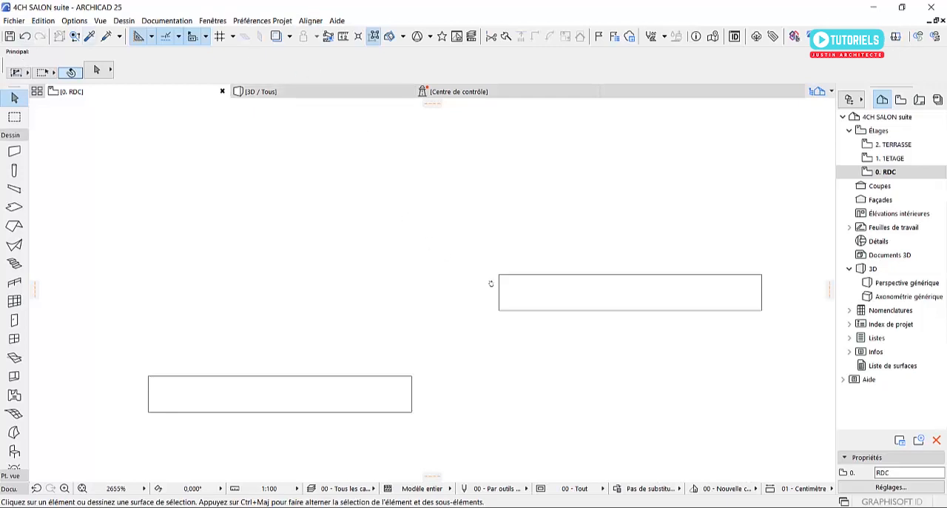
Select both walls in the plan and align them with the Vertical et supérieur command
scroll(490, 284, down, 2)
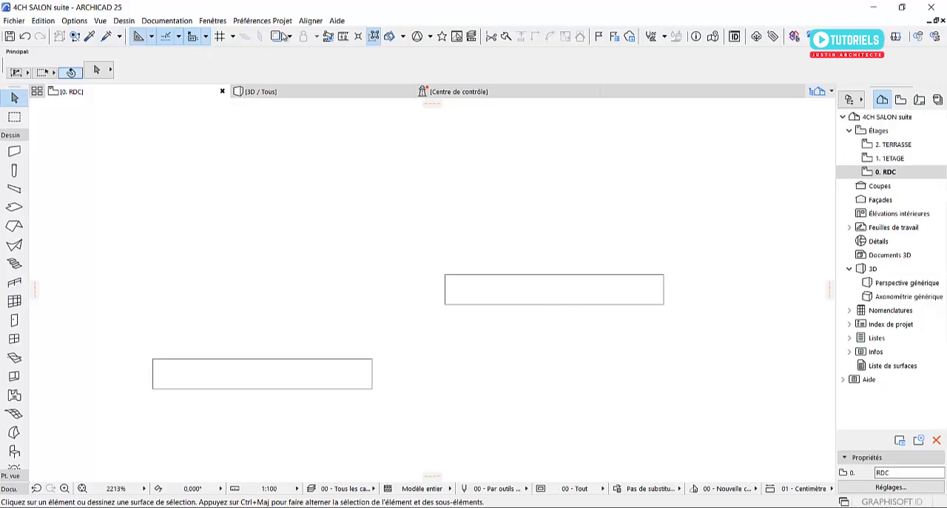
click(310, 21)
click(390, 184)
drag(720, 413, 128, 214)
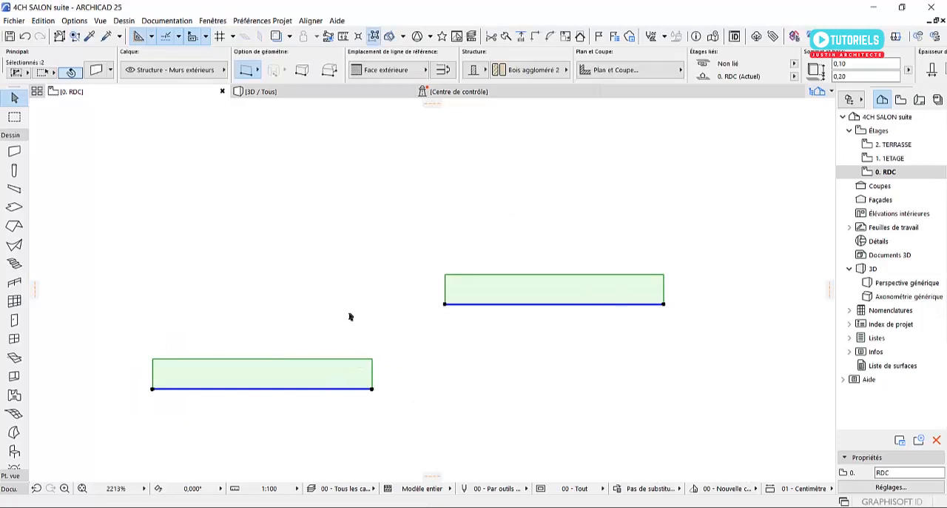
click(305, 21)
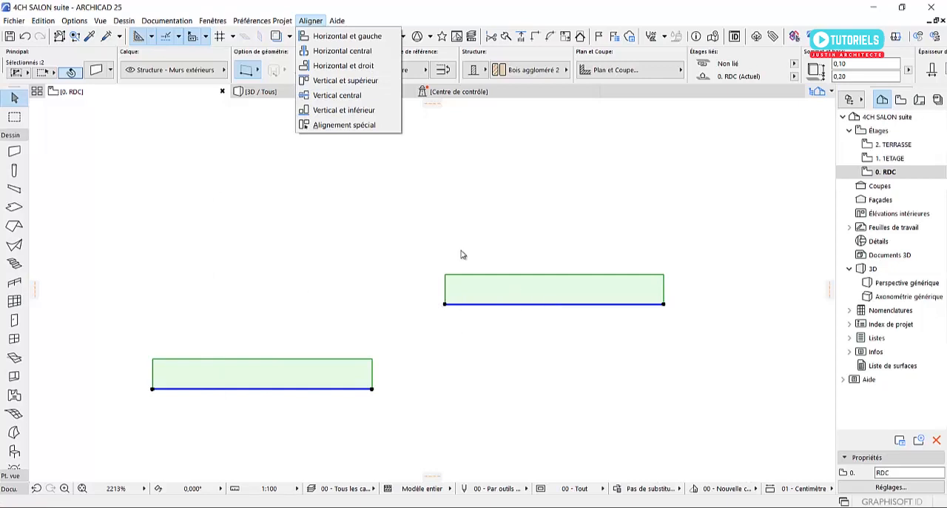
click(338, 83)
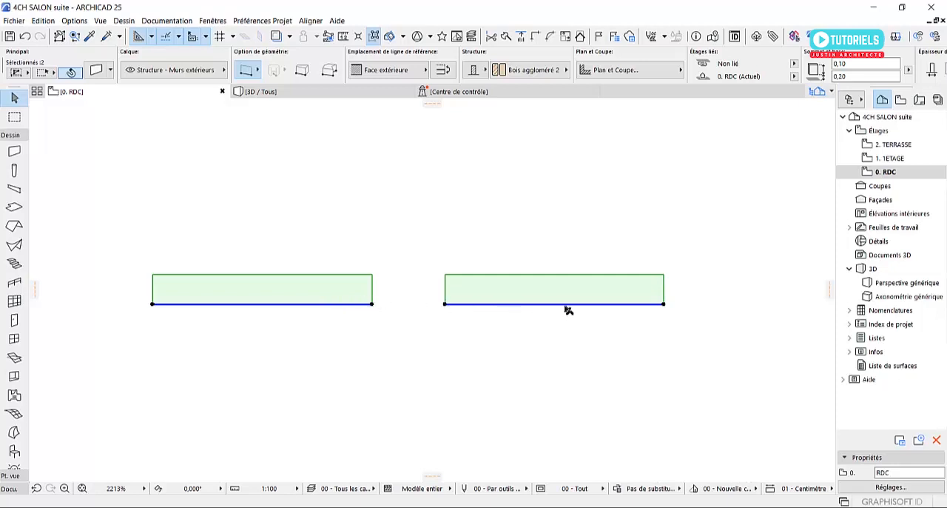
Move the walls so that they sit at different heights again, offset from each other in the plan
drag(255, 302, 284, 391)
key(Escape)
click(292, 339)
click(476, 350)
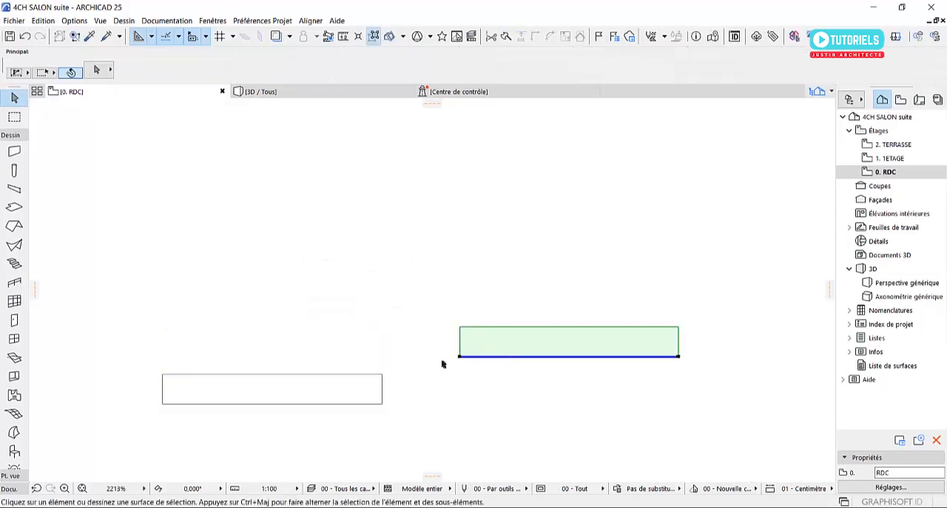
Select both walls, try the Horizontal central alignment on them and undo it
shift+click(264, 406)
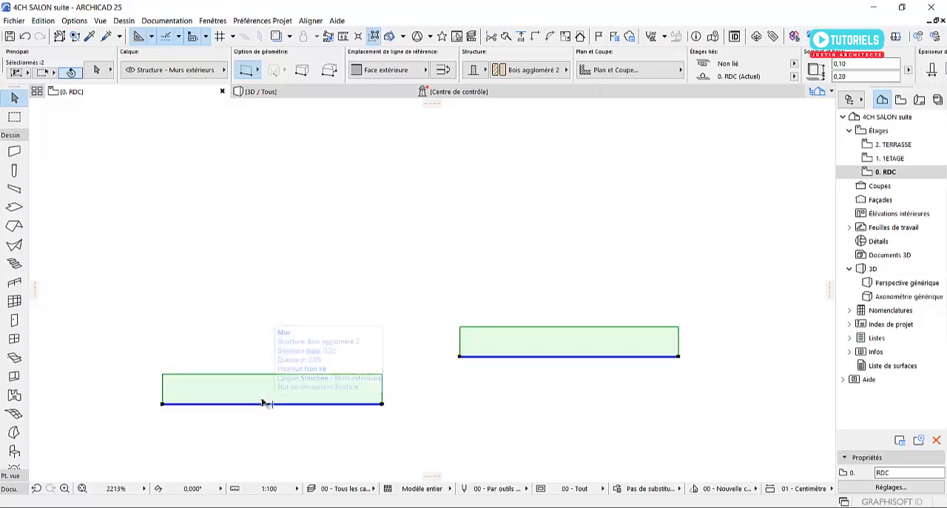
click(310, 20)
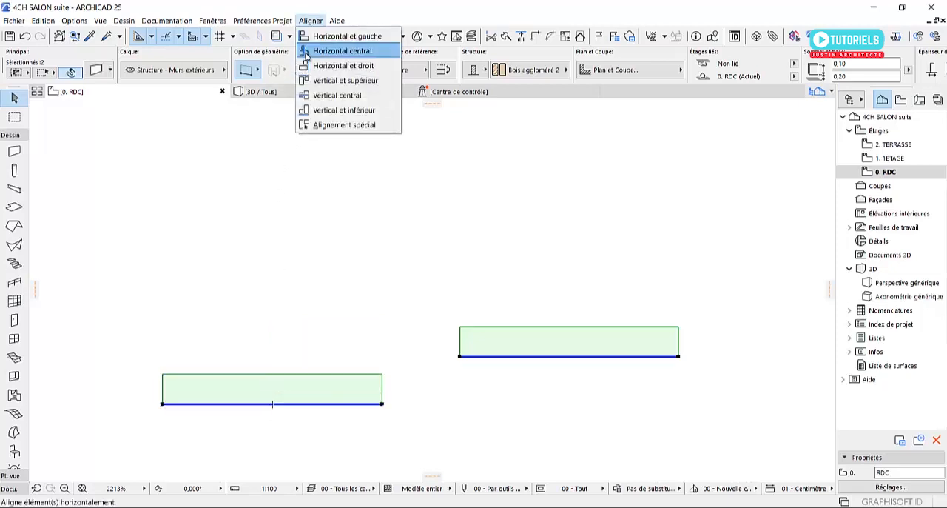
click(325, 52)
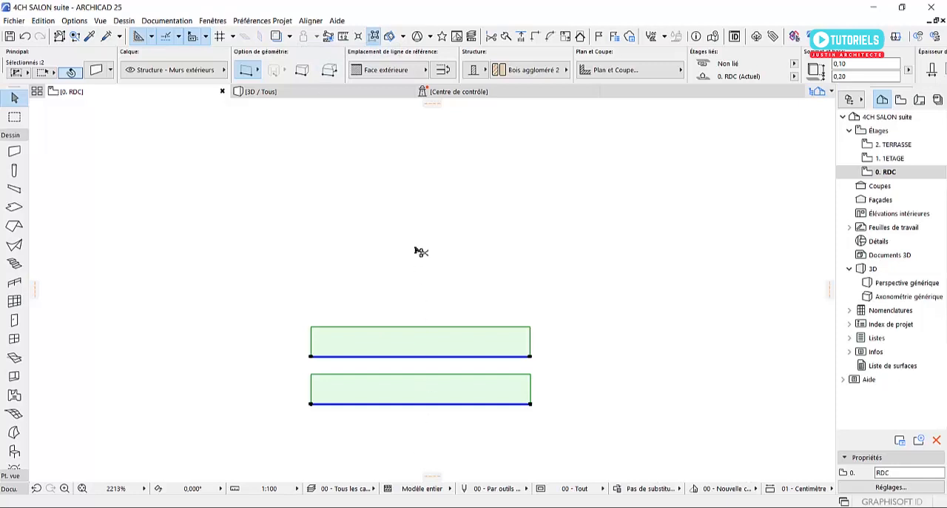
key(ctrl+z)
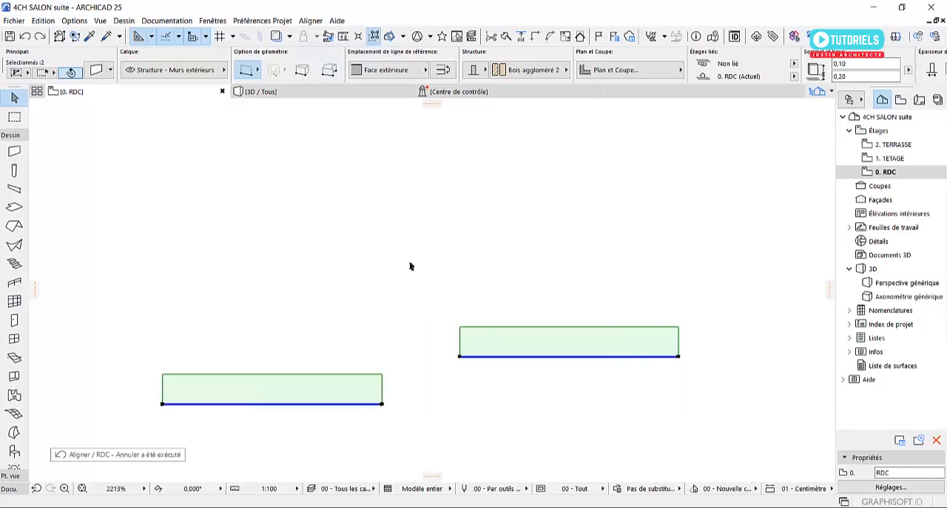
Align the two selected walls with the Horizontal et gauche command and delete both walls
click(310, 21)
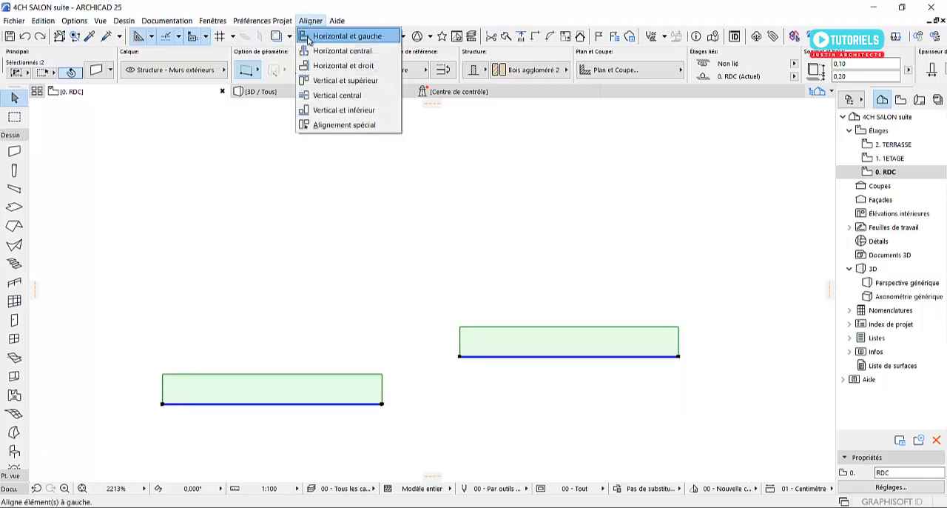
click(340, 36)
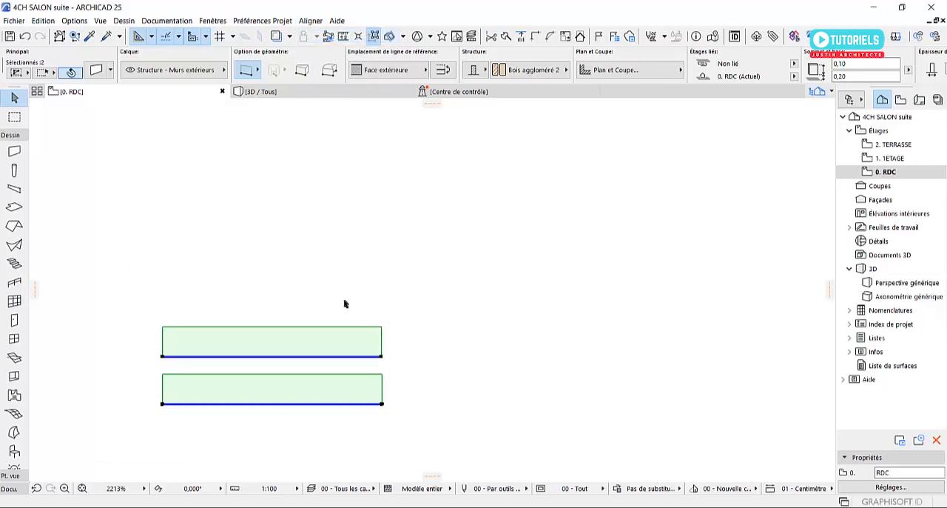
key(Delete)
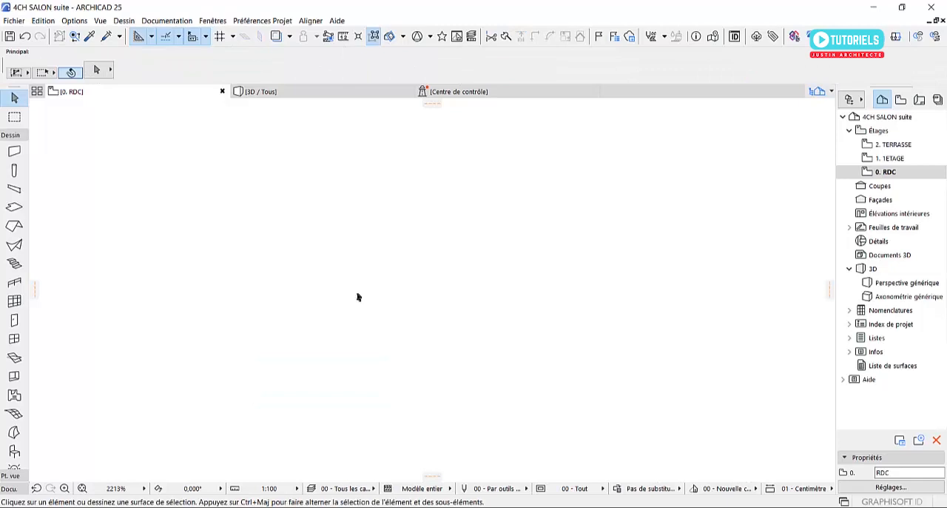
Check the commands of the Aligner menu with nothing selected
scroll(389, 340, down, 2)
click(310, 21)
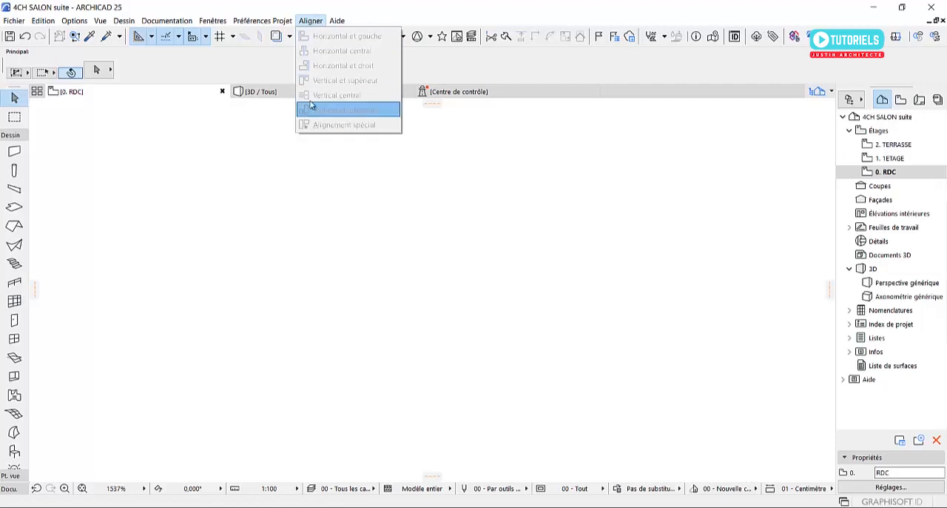
click(314, 22)
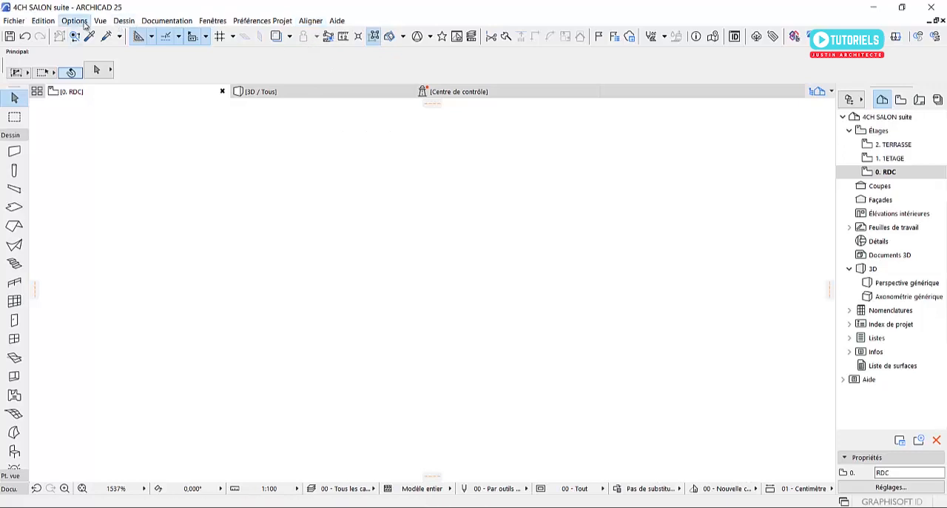
Remove the Aligner menu from the menu bar in the work environment's menu customization and apply the change
click(81, 21)
mouse_move(123, 177)
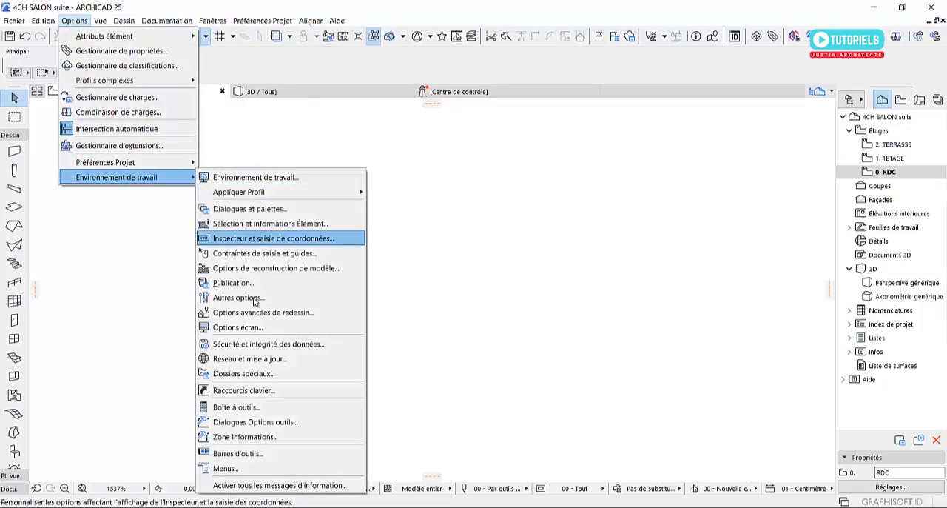
click(252, 469)
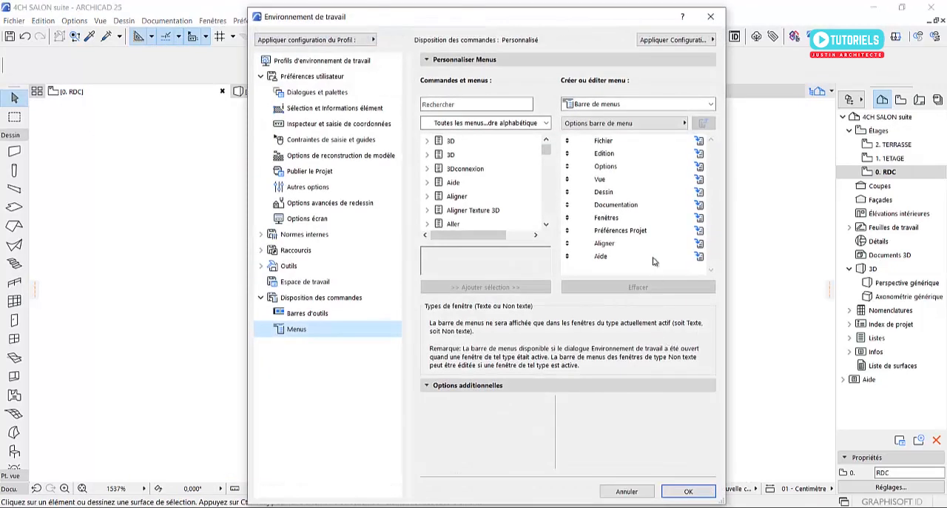
click(640, 243)
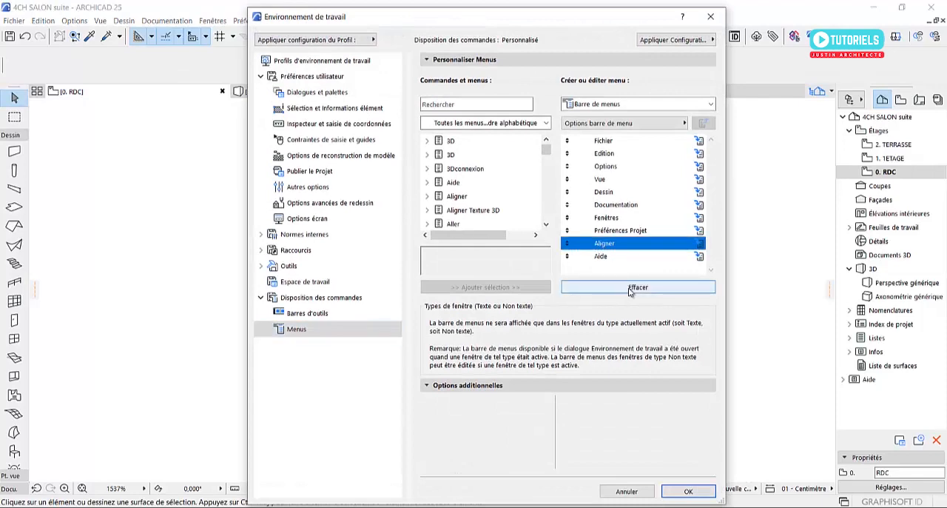
click(638, 287)
click(675, 490)
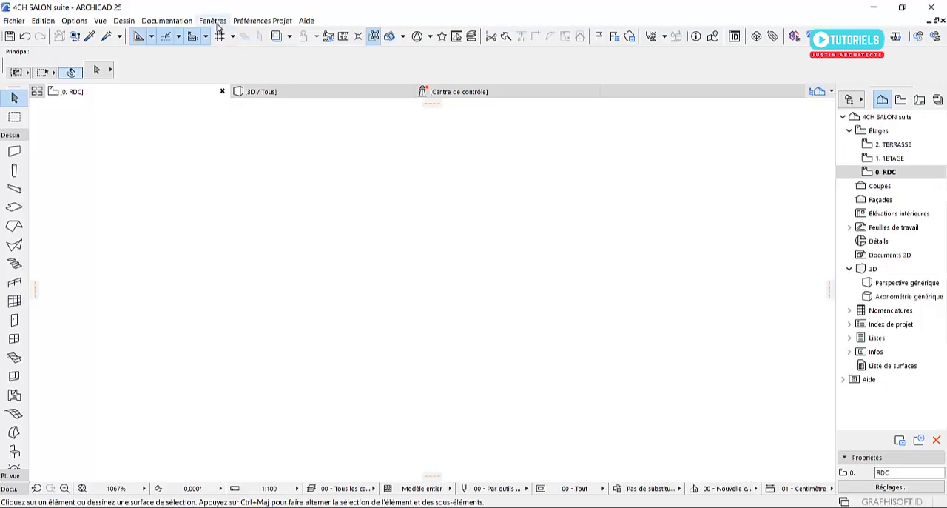
Examine which palettes and toolbars can be shown or hidden, including the Ingénierie structurelle and Standard toolbars
click(214, 21)
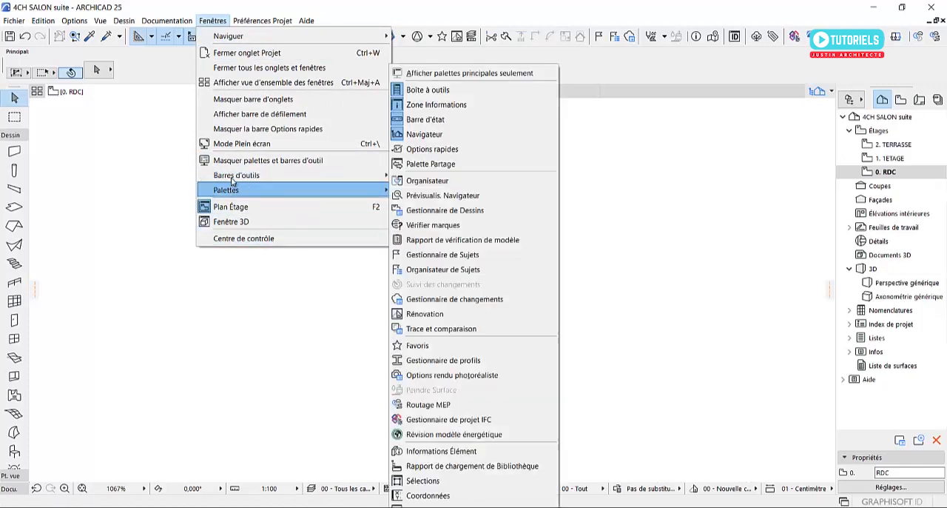
mouse_move(241, 190)
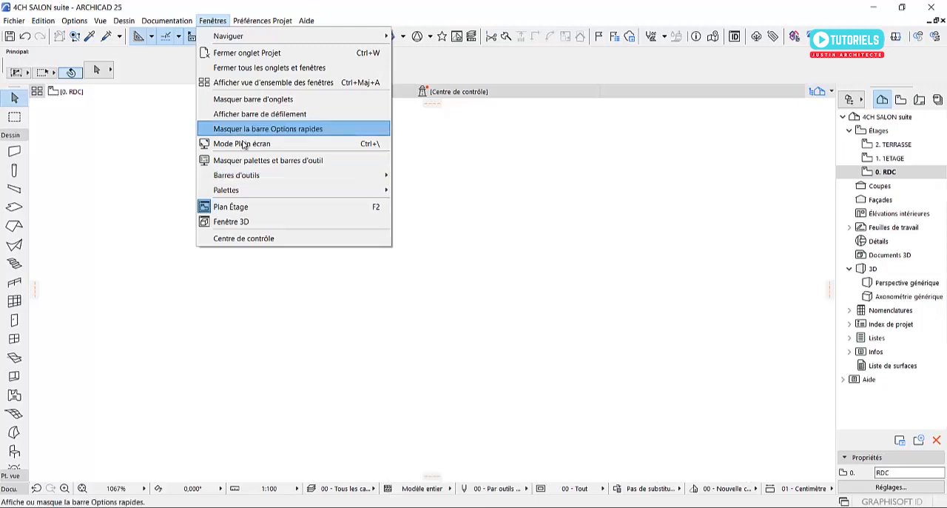
mouse_move(291, 178)
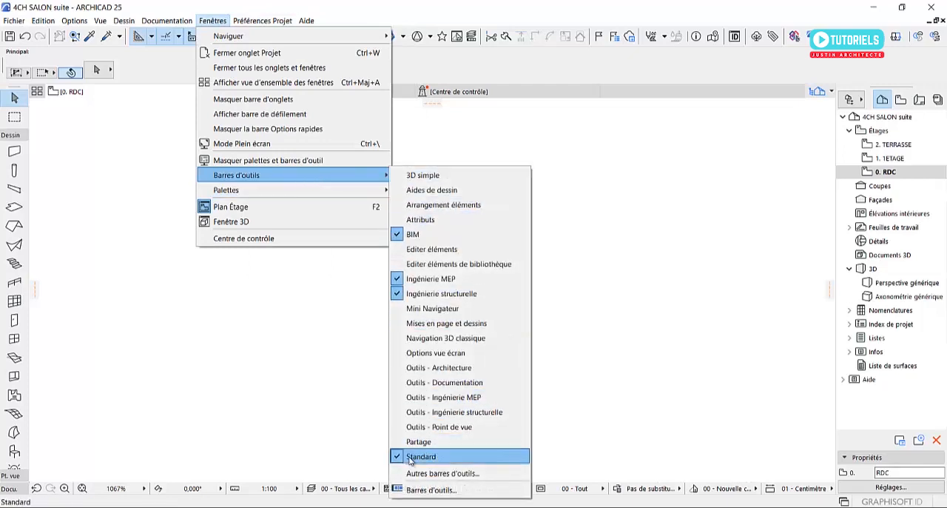
click(400, 294)
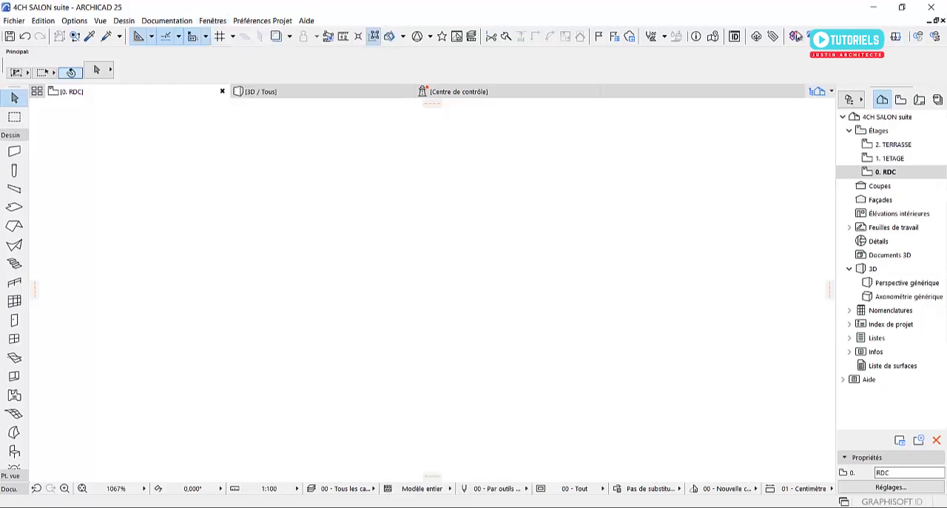
click(244, 20)
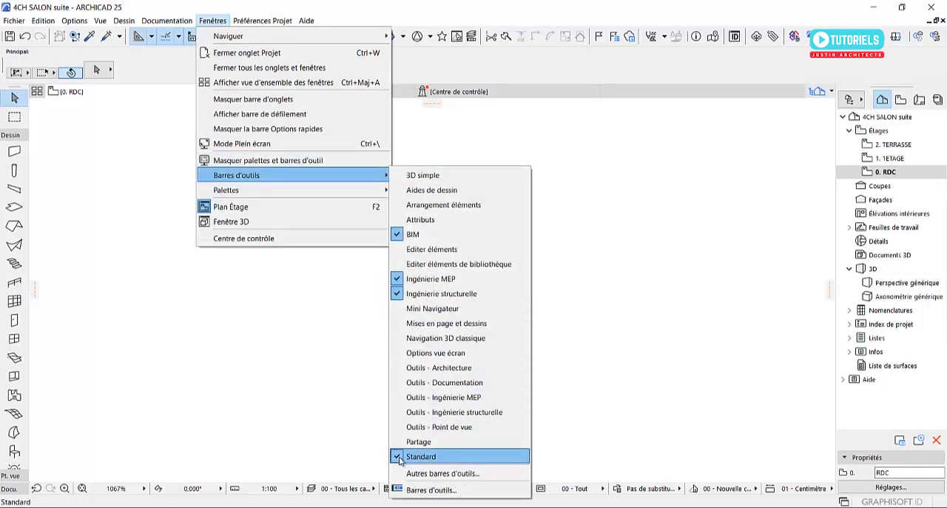
click(297, 321)
click(12, 21)
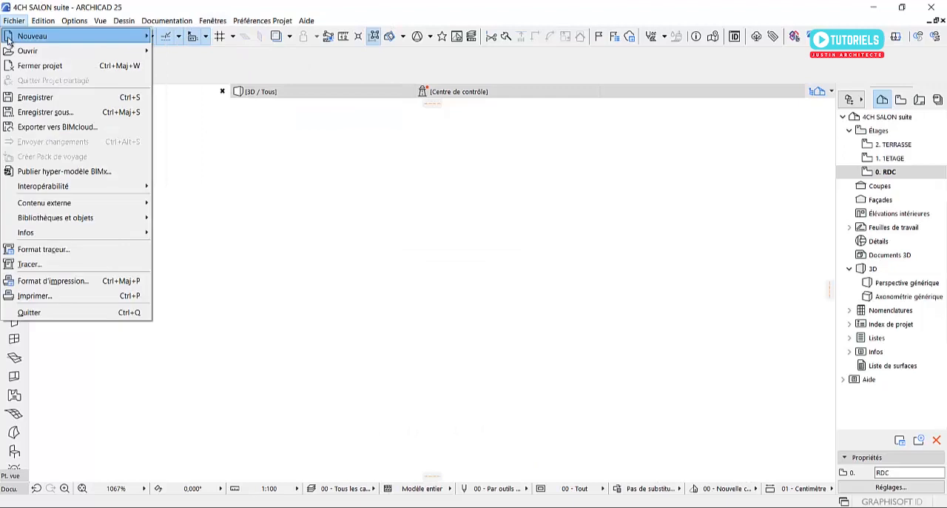
mouse_move(100, 22)
click(323, 74)
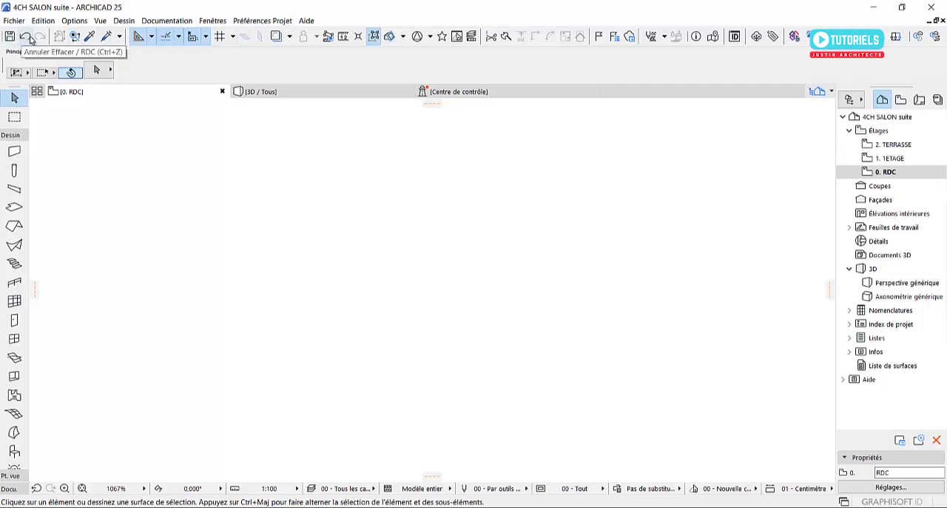
Hide the Standard toolbar and show it again
click(214, 22)
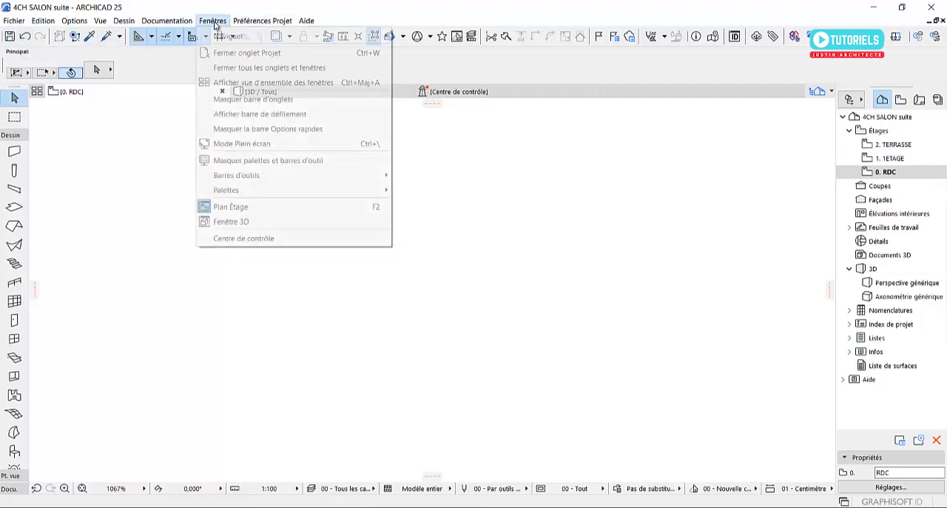
mouse_move(342, 177)
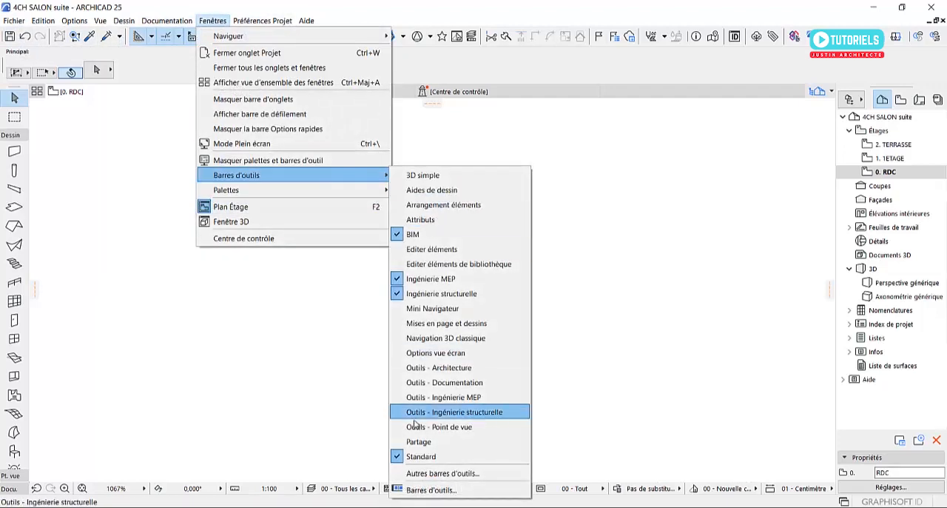
click(410, 456)
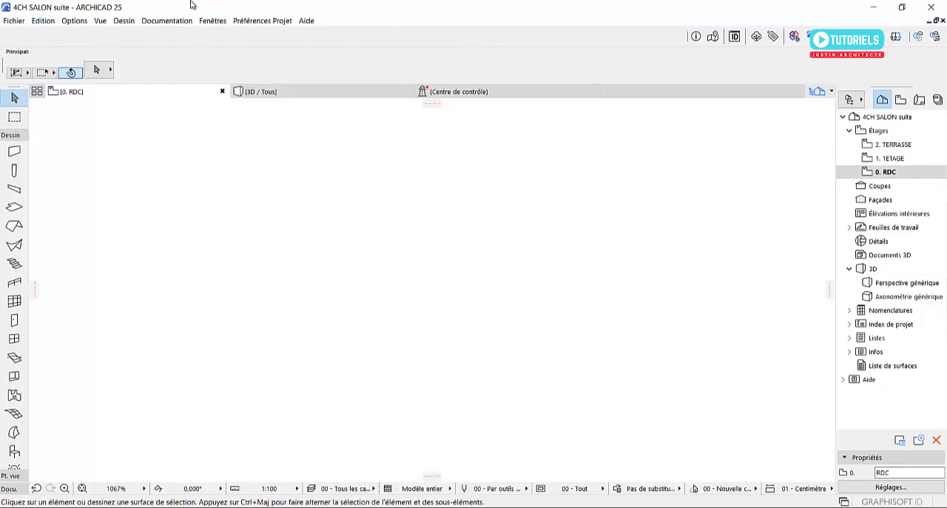
click(213, 20)
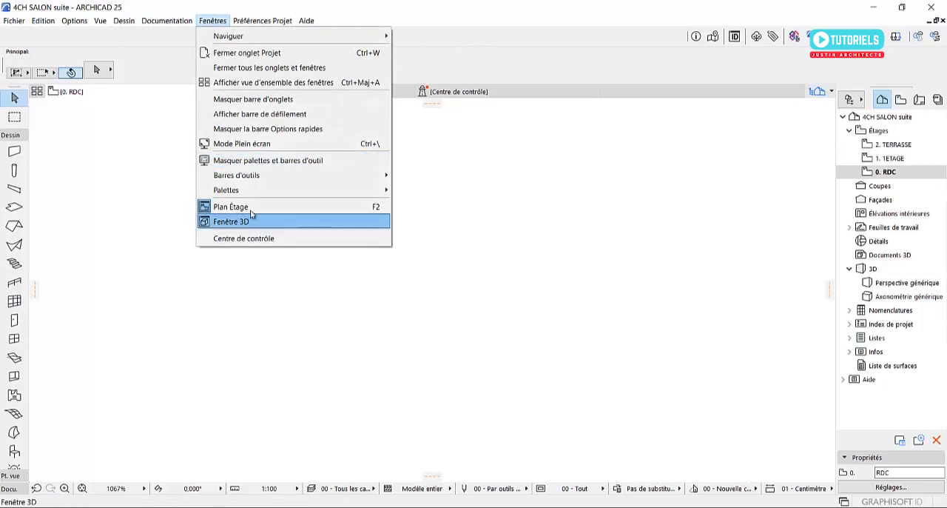
mouse_move(348, 176)
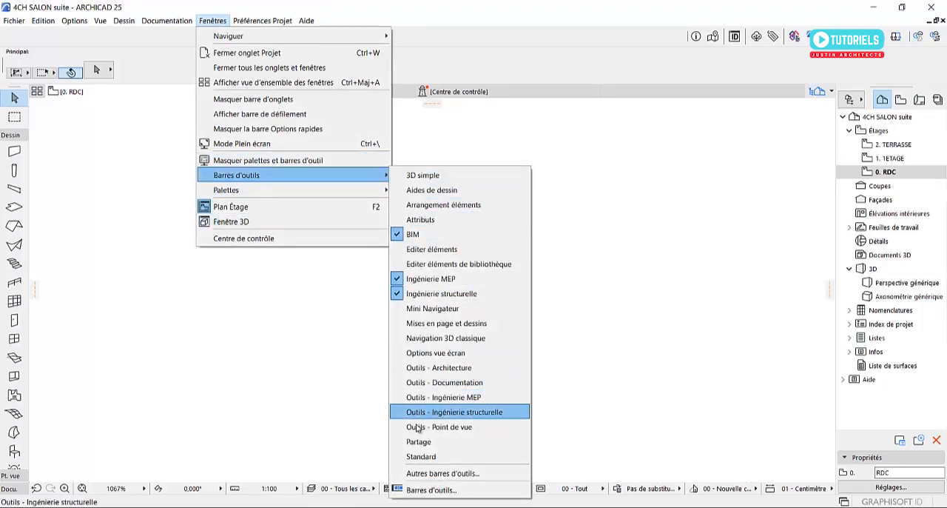
click(418, 456)
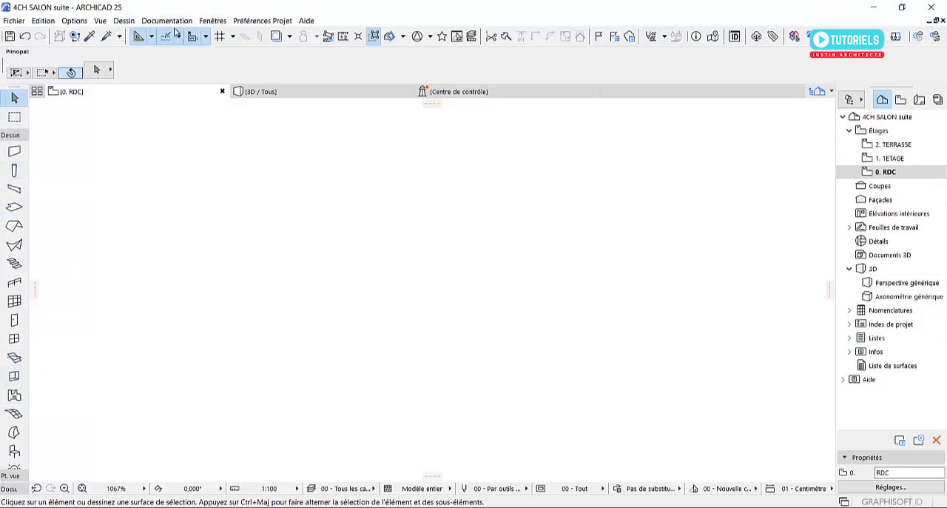
Show the Mini Navigateur toolbar and detach it so that it floats over the plan
click(213, 20)
mouse_move(278, 181)
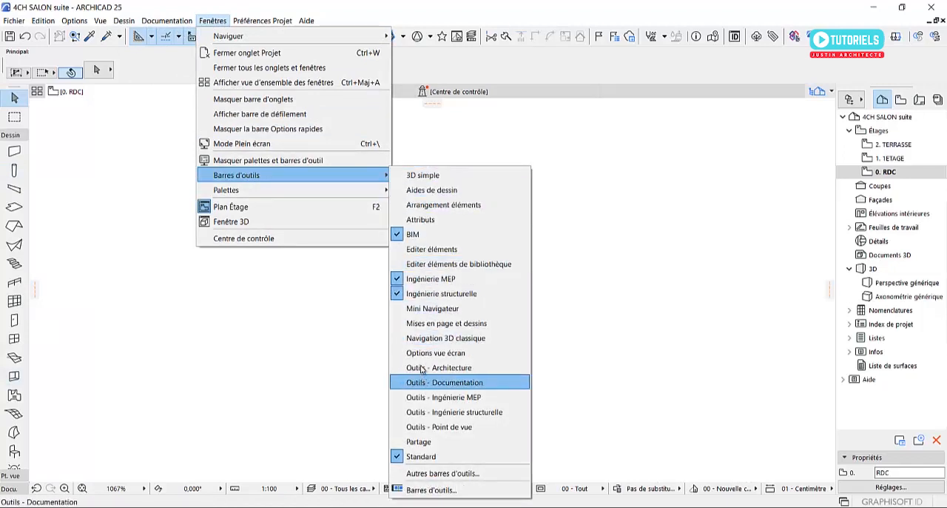
click(450, 314)
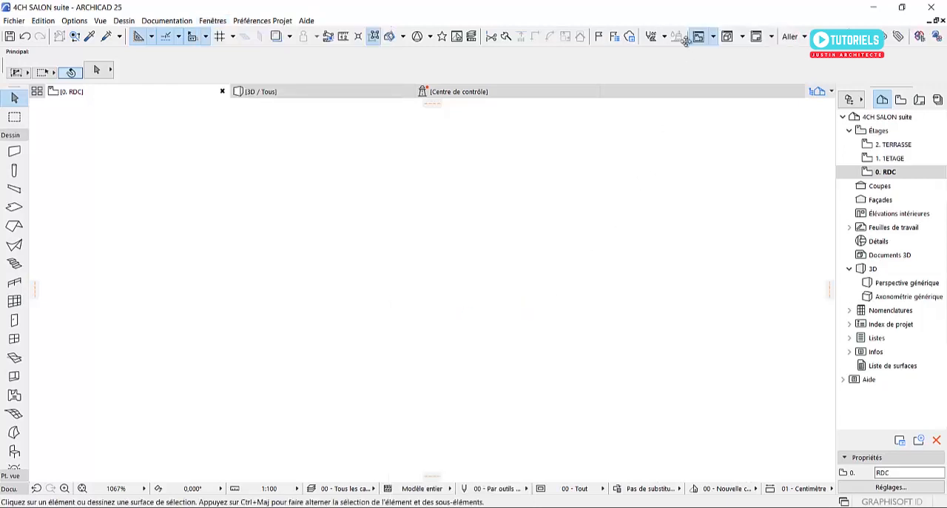
mouse_move(688, 37)
mouse_down()
mouse_move(696, 79)
mouse_move(684, 183)
mouse_up()
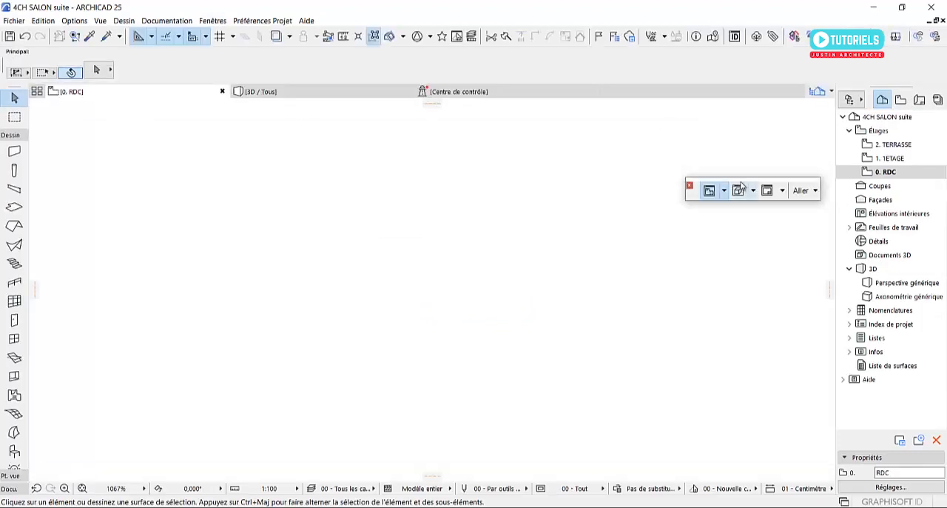
Check the Aller commands of the Mini Navigateur toolbar, then reshape it into two rows and move it across the plan
click(803, 191)
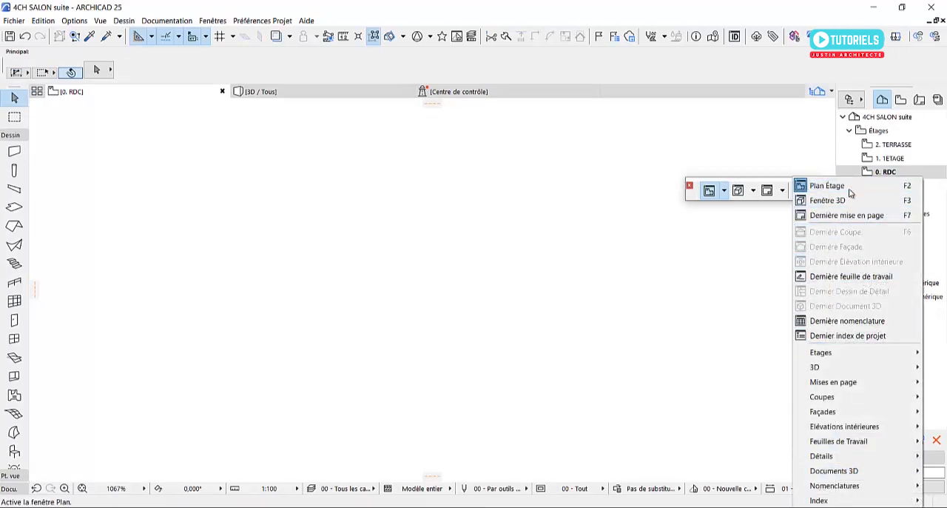
click(713, 317)
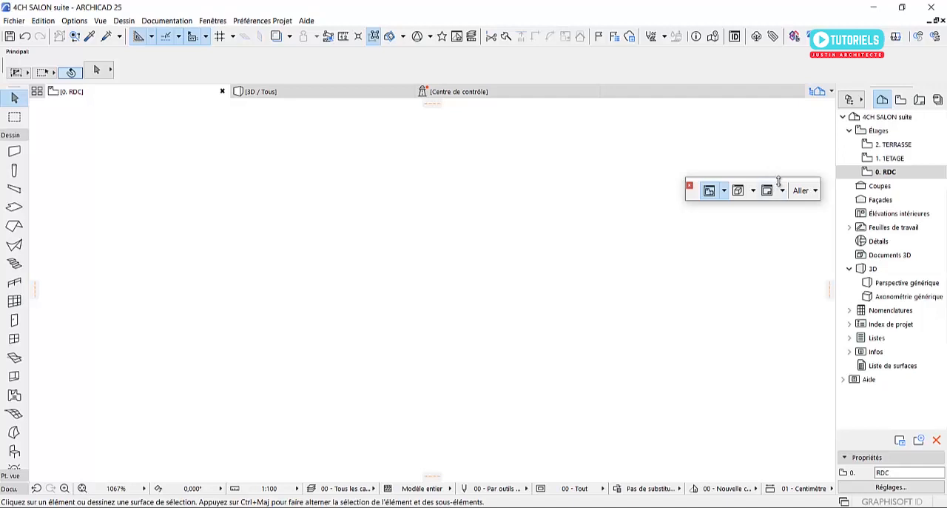
drag(778, 180, 773, 155)
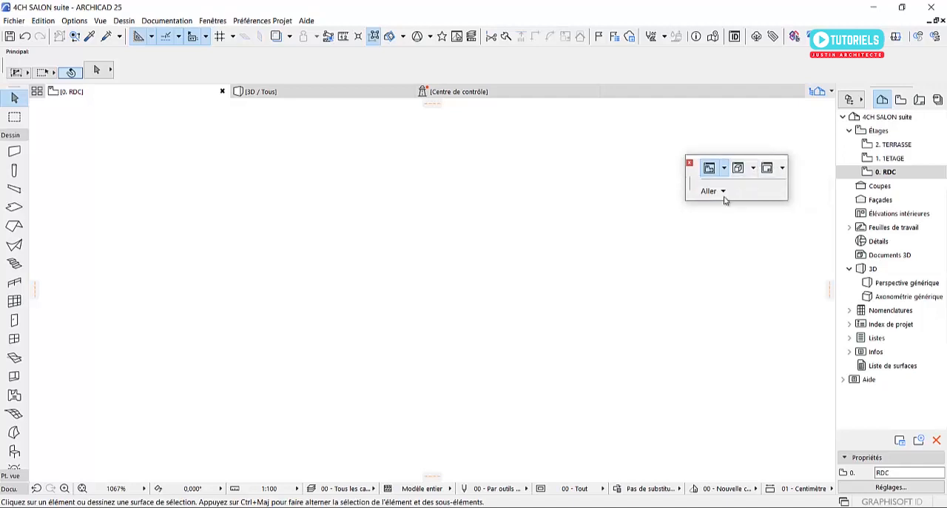
drag(688, 185, 328, 208)
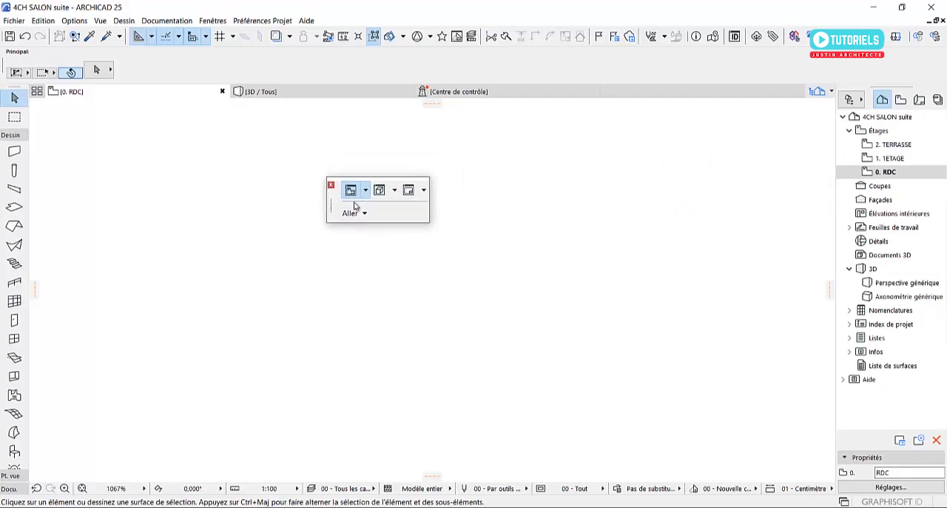
Examine the storey, 3D and layout commands of the Mini Navigateur toolbar and close the Rez-de-chaussée layout opened meanwhile
click(365, 191)
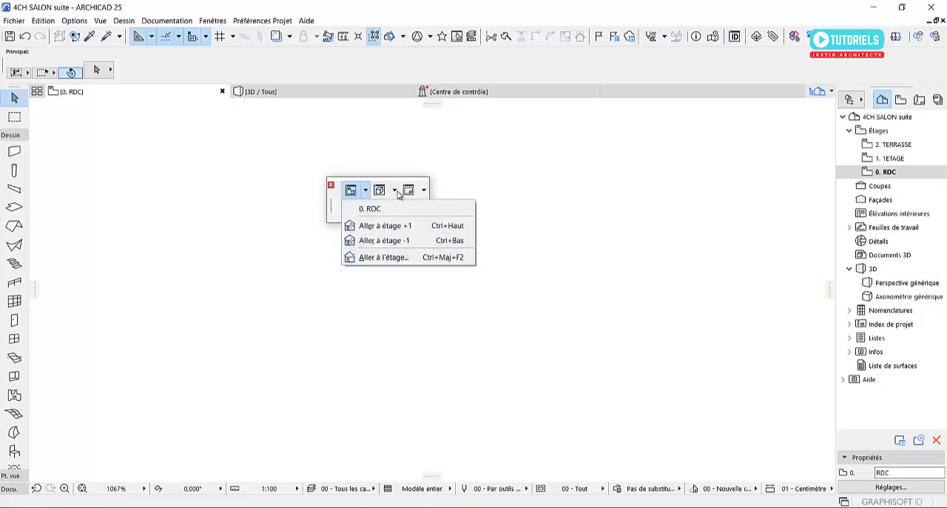
click(396, 192)
click(396, 192)
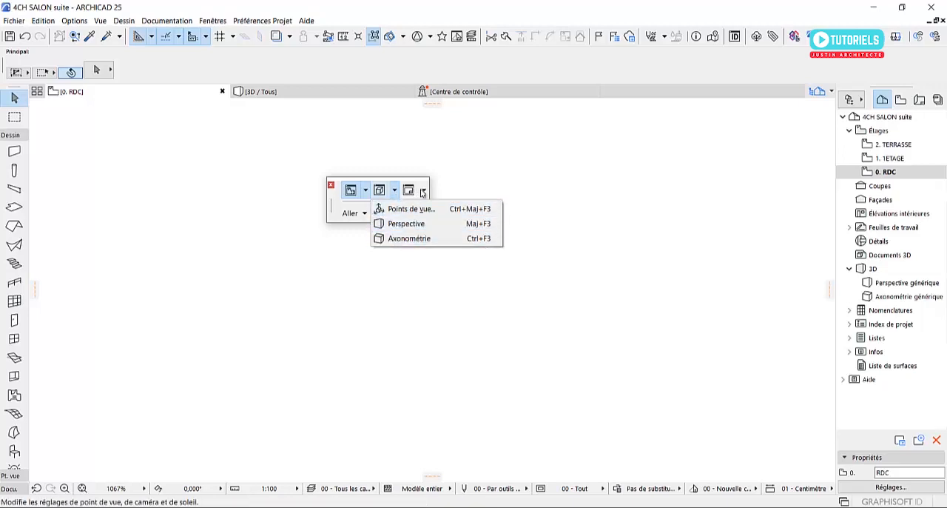
click(422, 191)
click(422, 192)
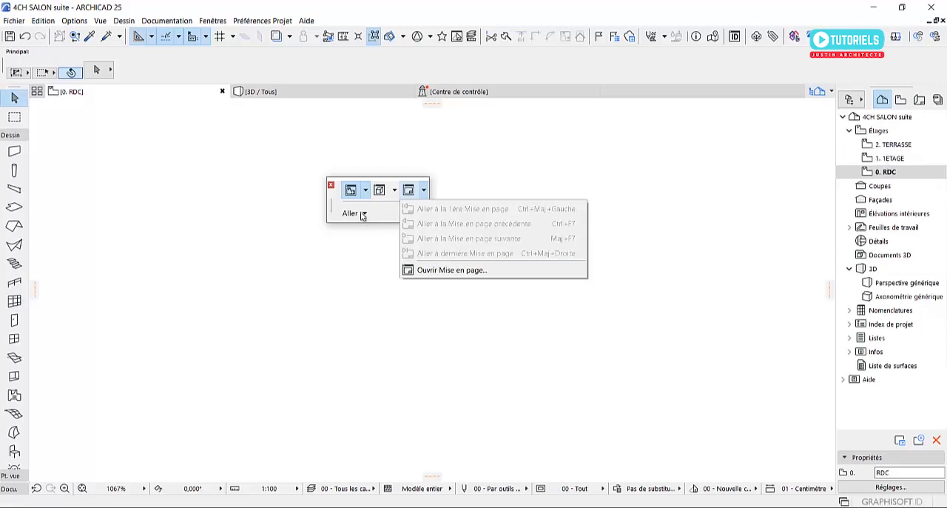
click(362, 216)
click(363, 215)
click(363, 213)
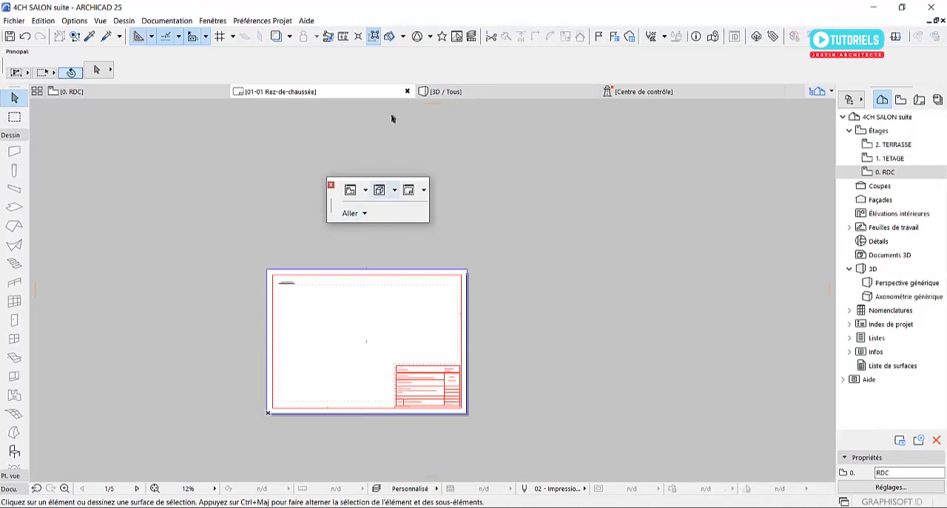
click(407, 91)
Check the Aller commands for each view type and close the Mini Navigateur toolbar
click(364, 215)
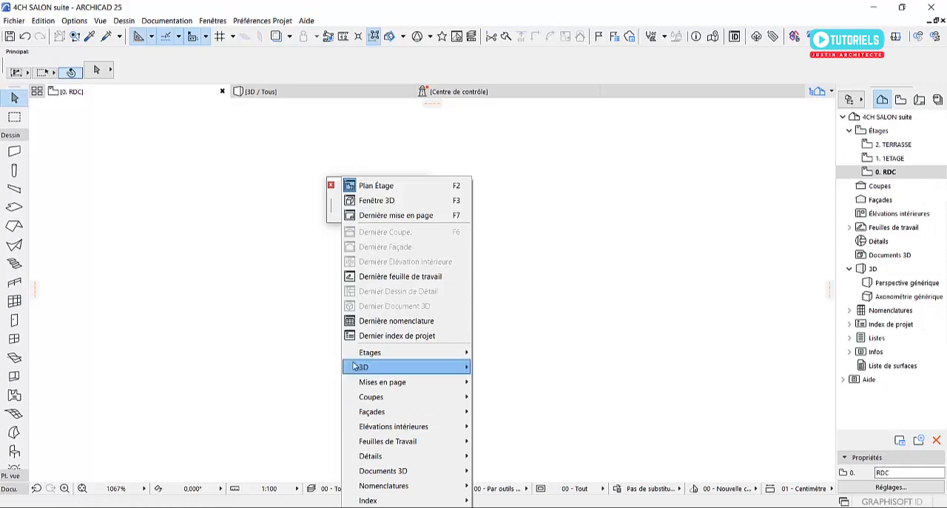
mouse_move(393, 370)
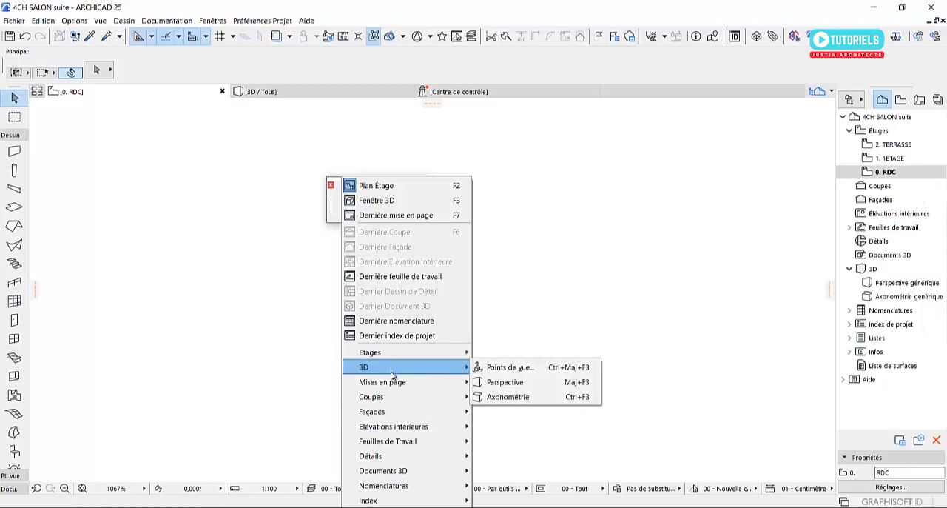
click(595, 268)
click(331, 186)
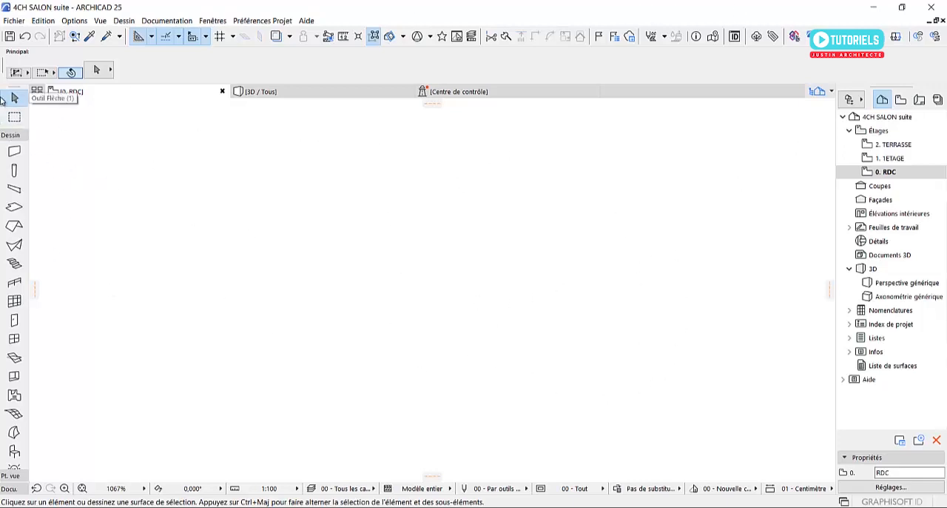
Undock the Boîte à outils palette and place it as a floating palette over the plan
drag(12, 88, 172, 142)
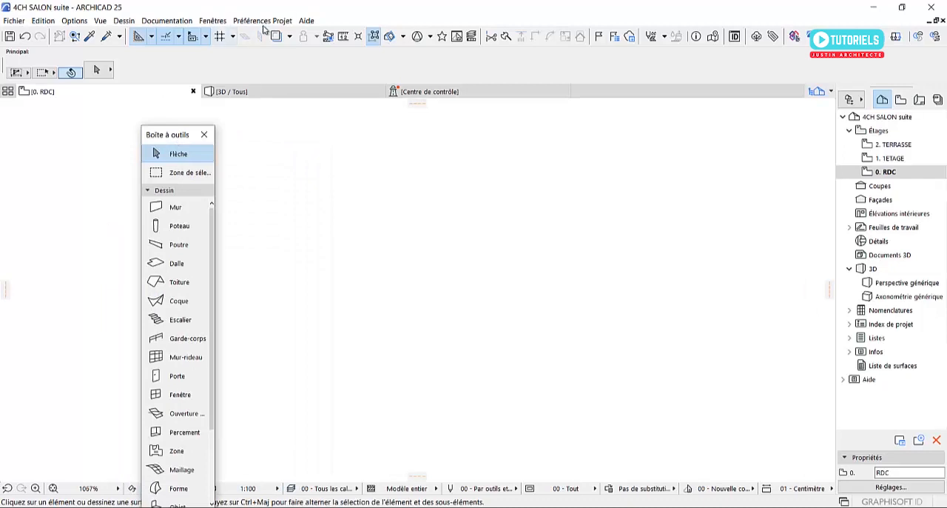
click(213, 20)
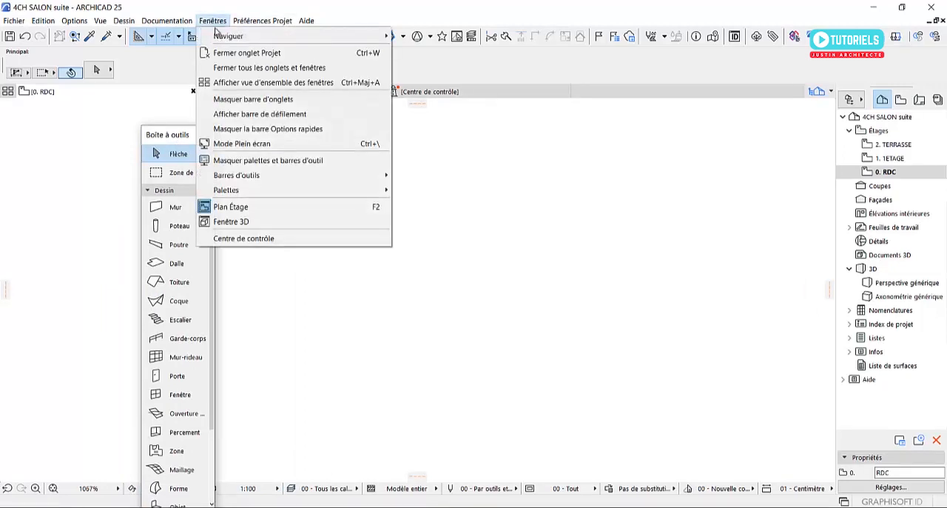
mouse_move(282, 196)
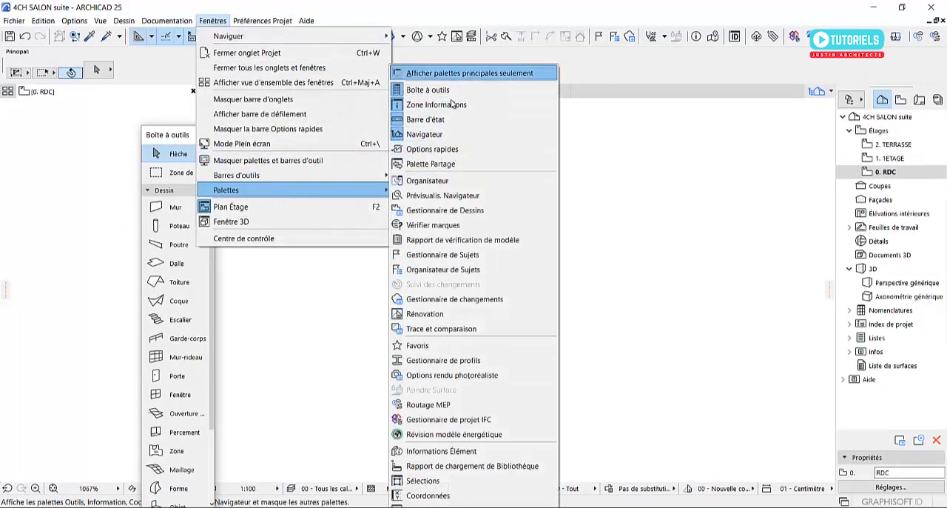
click(426, 91)
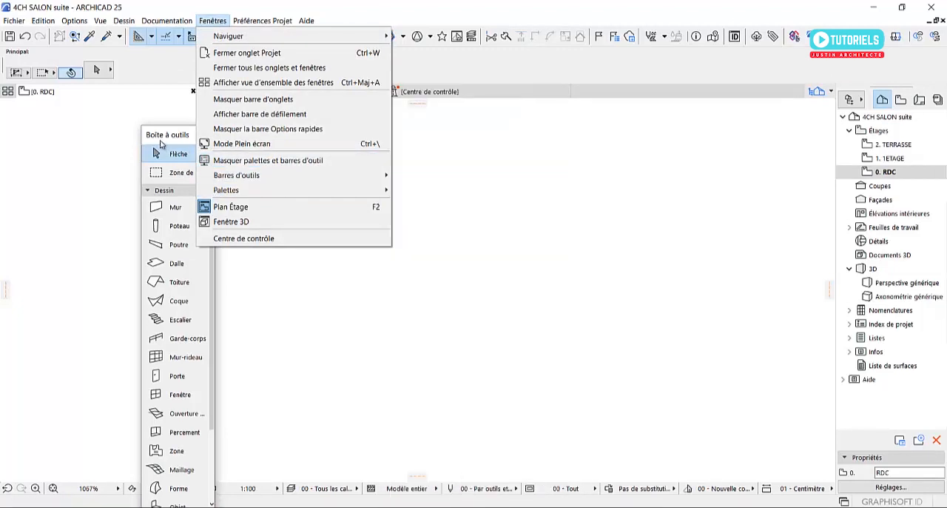
drag(165, 134, 303, 127)
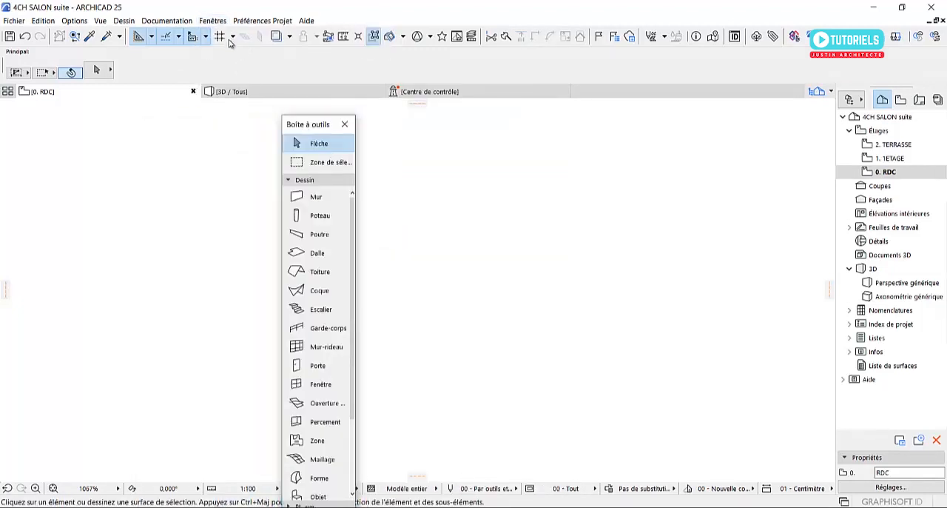
Hide the Boîte à outils palette, show it again and move it closer to the left edge of the plan
click(212, 20)
mouse_move(364, 192)
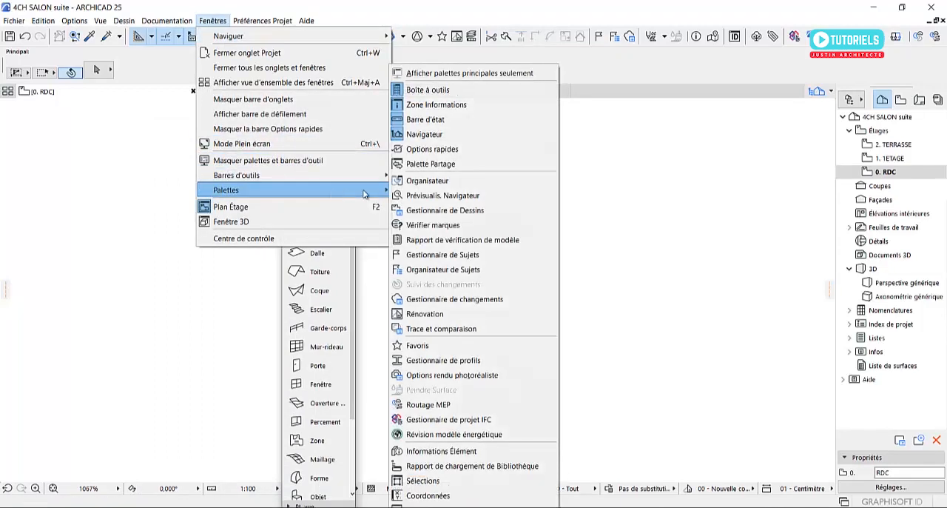
click(427, 90)
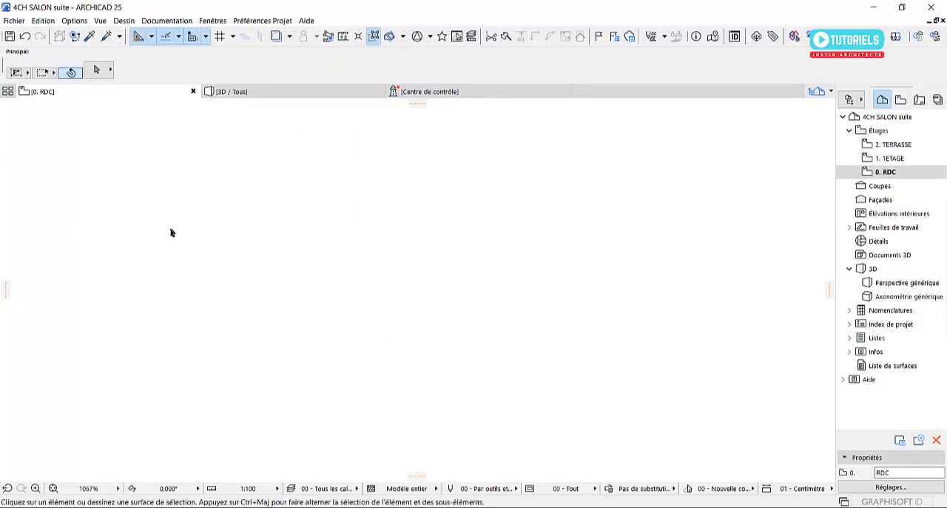
click(211, 21)
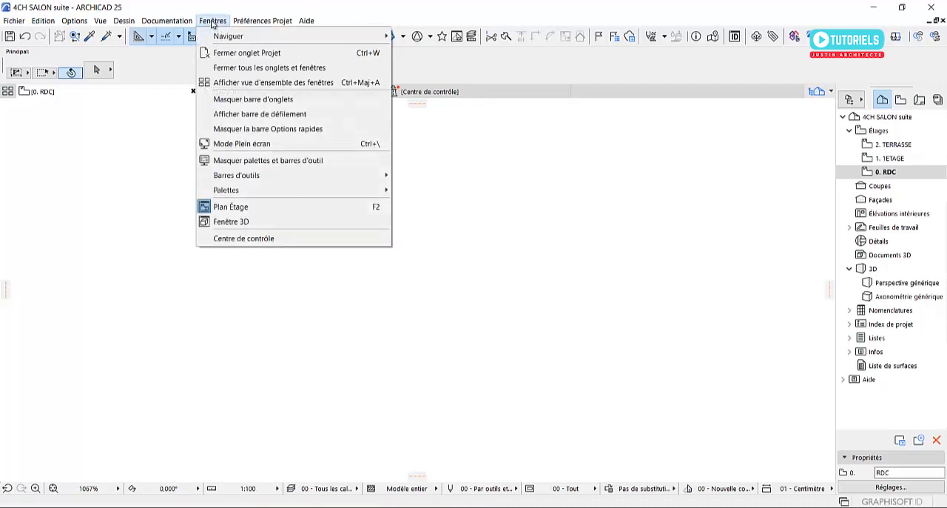
mouse_move(281, 191)
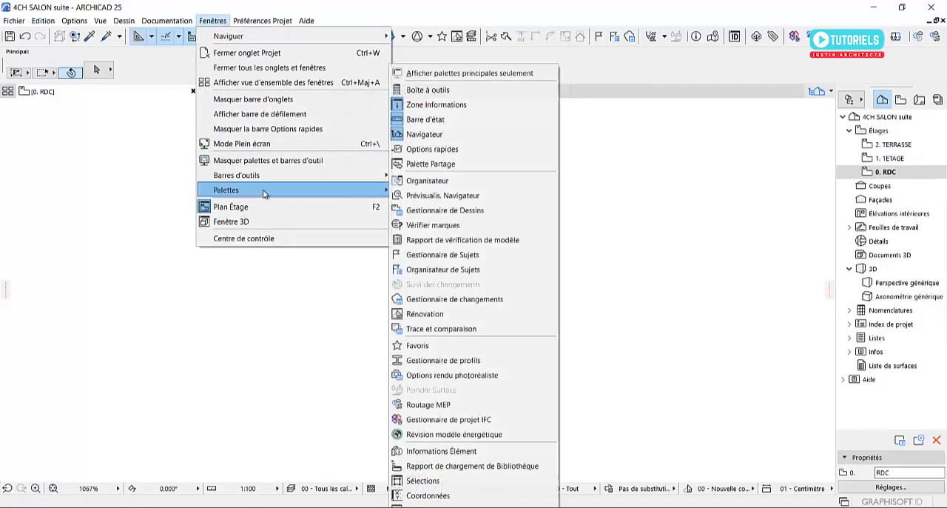
click(435, 94)
drag(313, 127, 166, 152)
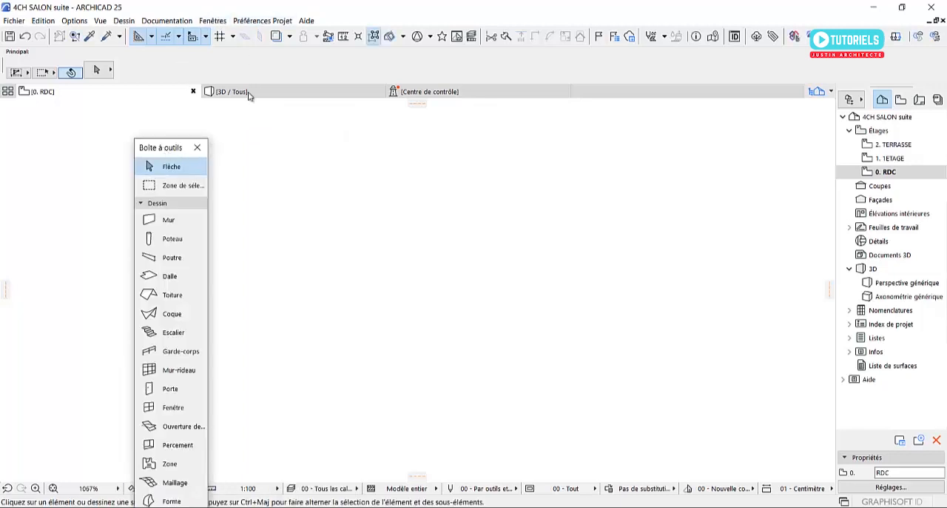
Hide the Navigateur palette and show it again
click(215, 23)
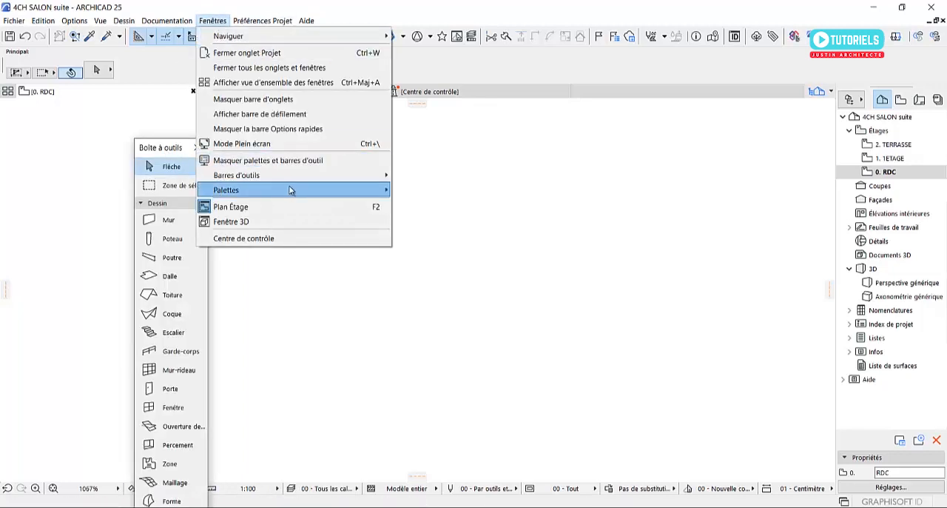
mouse_move(290, 188)
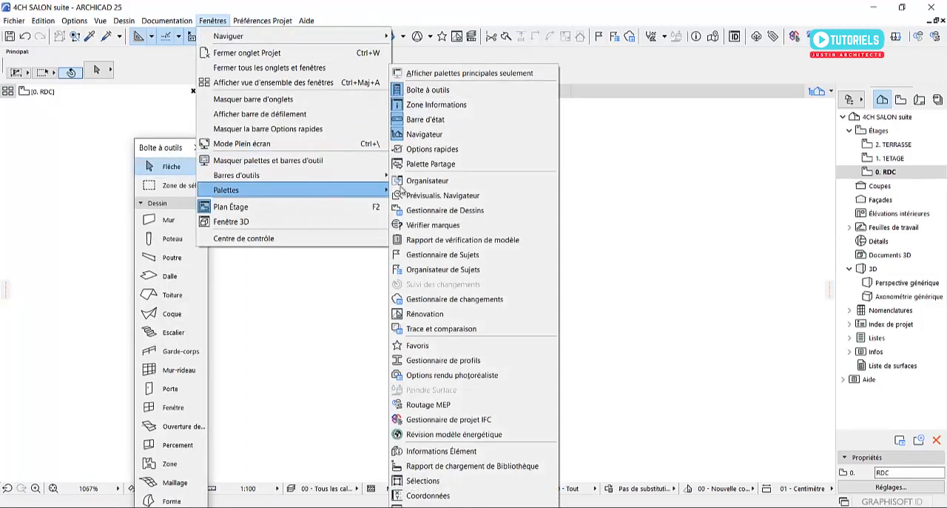
click(428, 134)
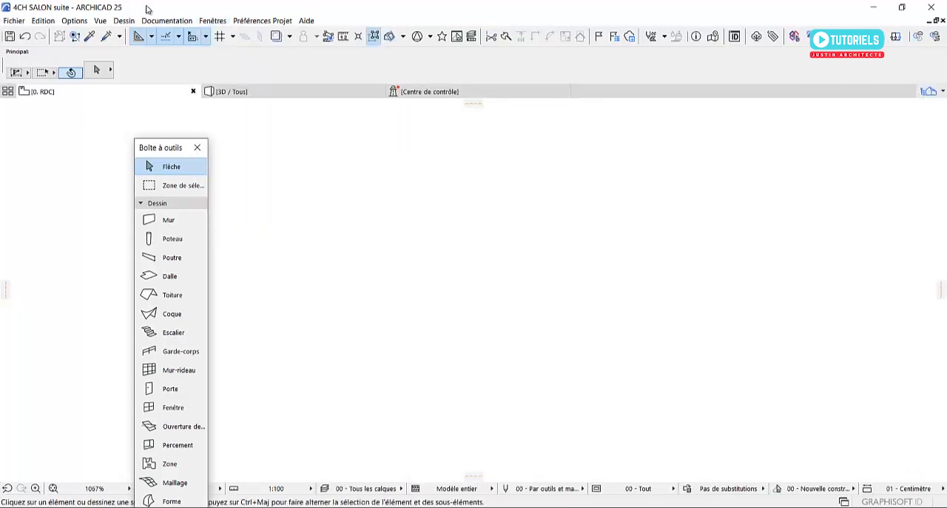
click(213, 21)
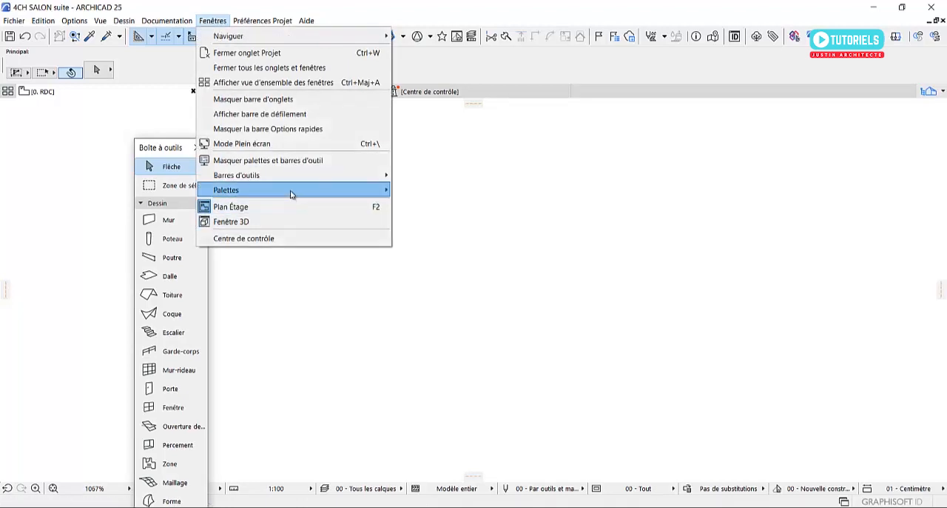
mouse_move(289, 190)
click(433, 134)
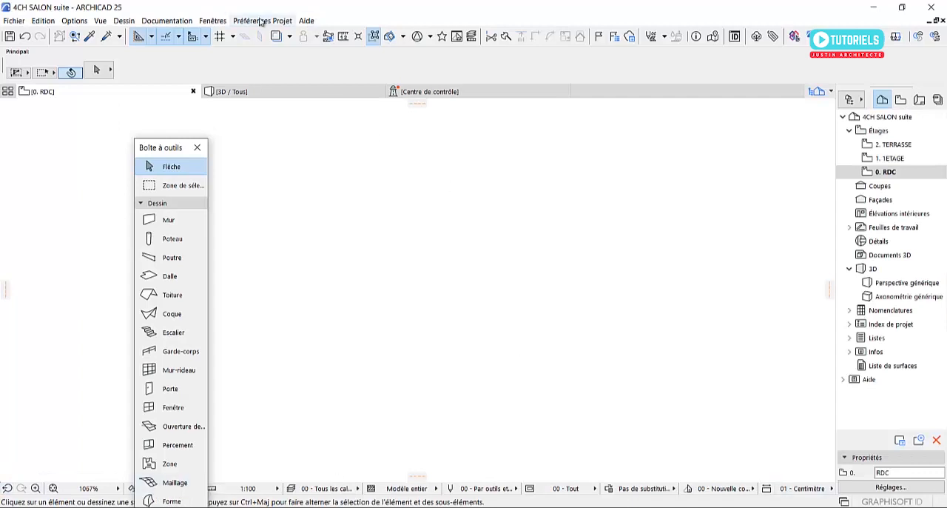
Hide the Barre d'état palette and show it again
click(213, 20)
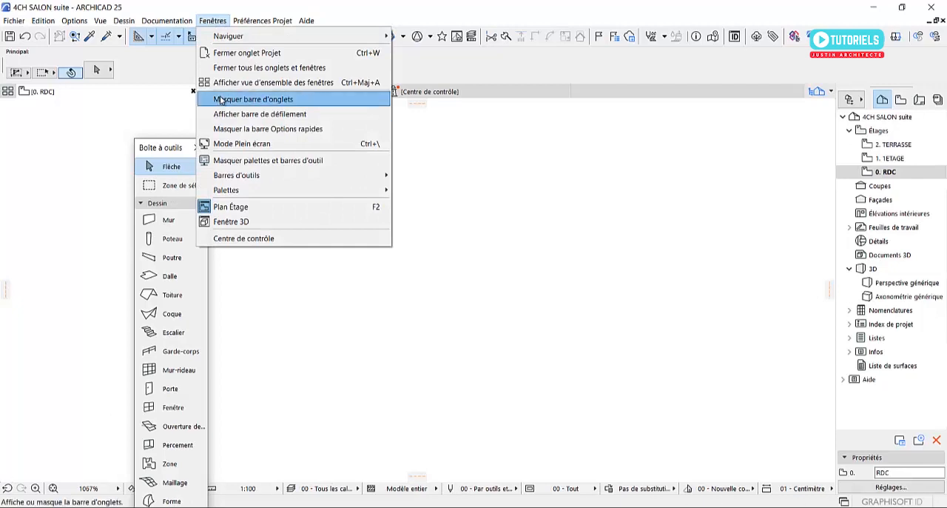
mouse_move(301, 190)
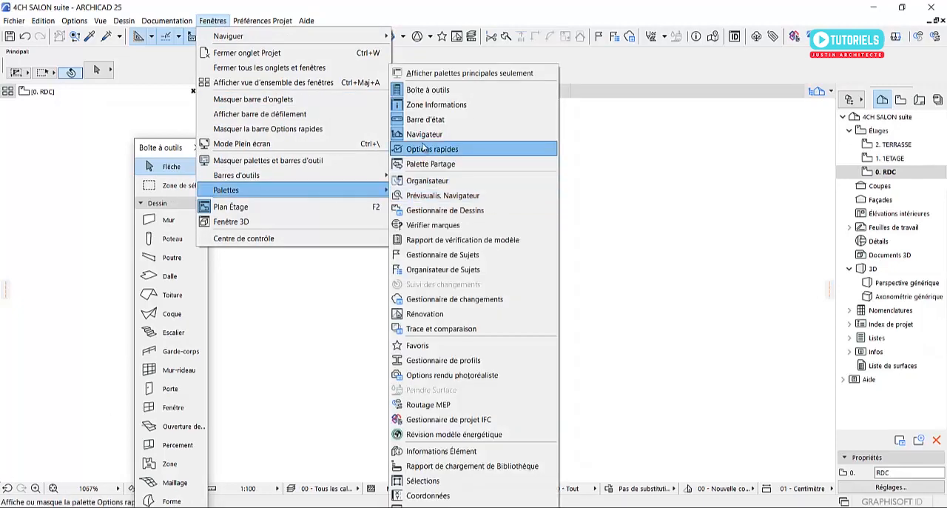
click(426, 120)
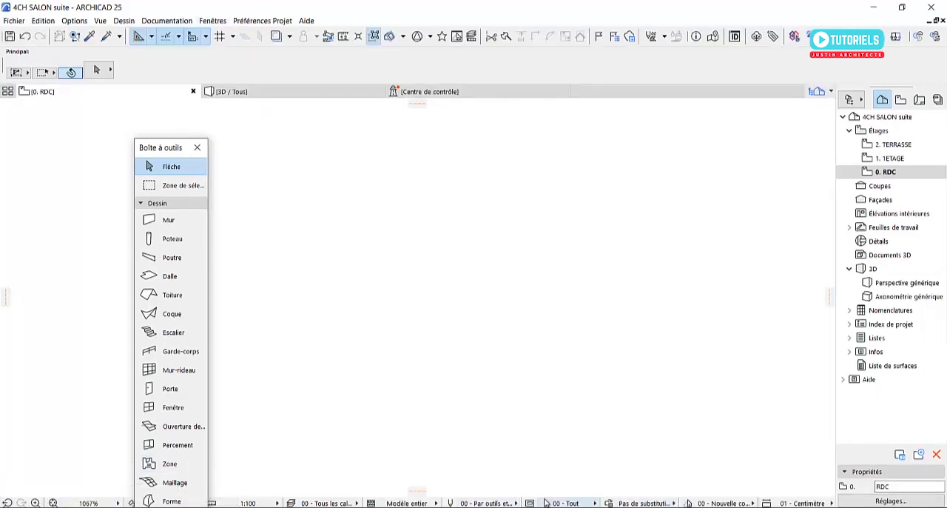
click(54, 501)
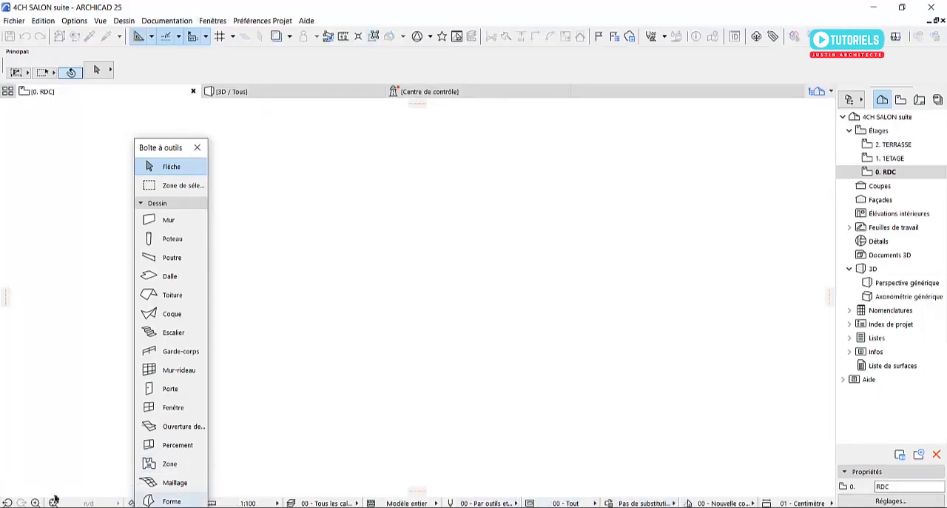
click(213, 21)
mouse_move(301, 192)
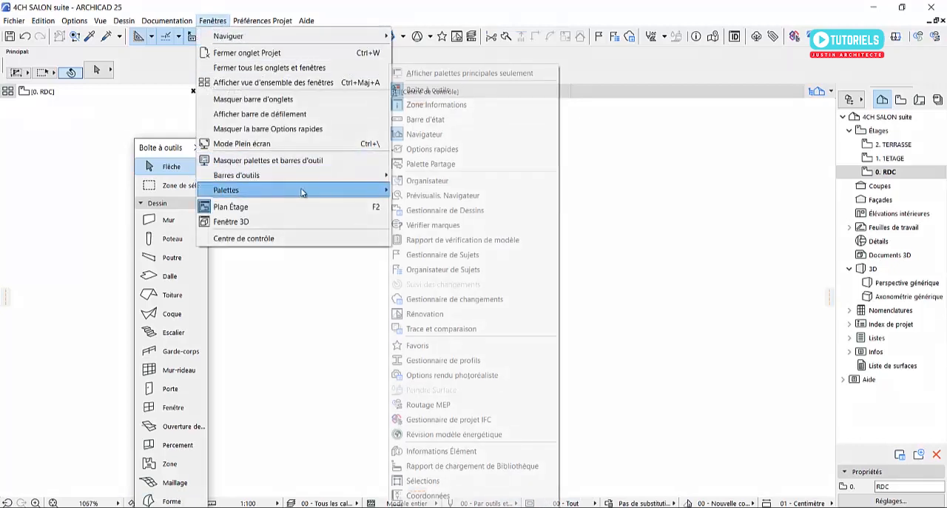
click(425, 120)
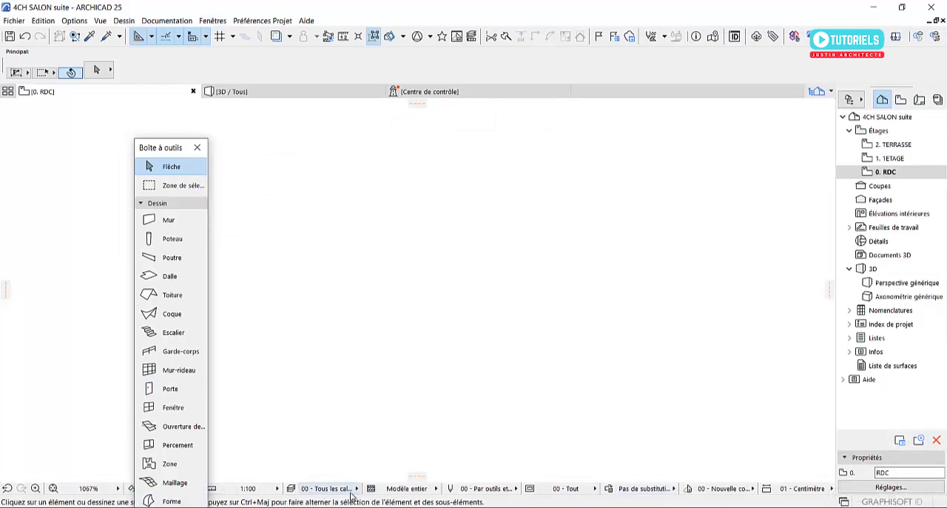
click(214, 20)
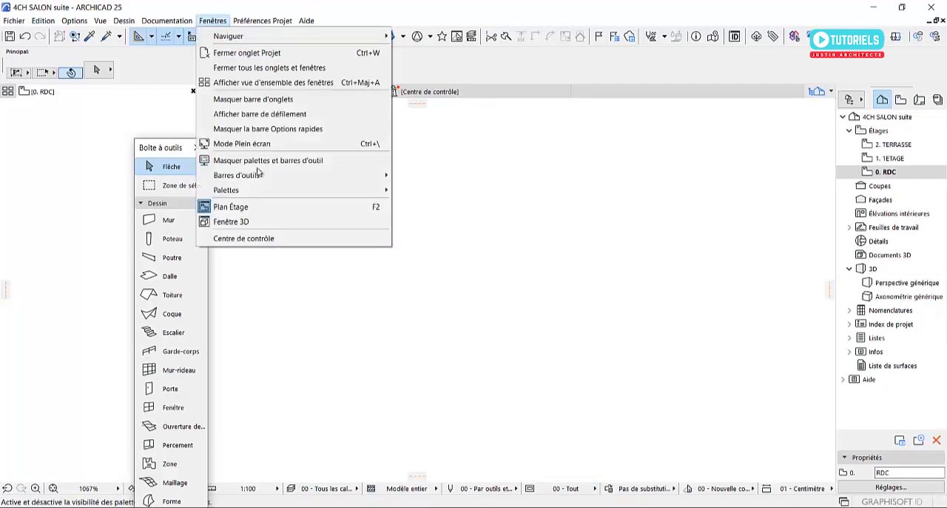
mouse_move(292, 190)
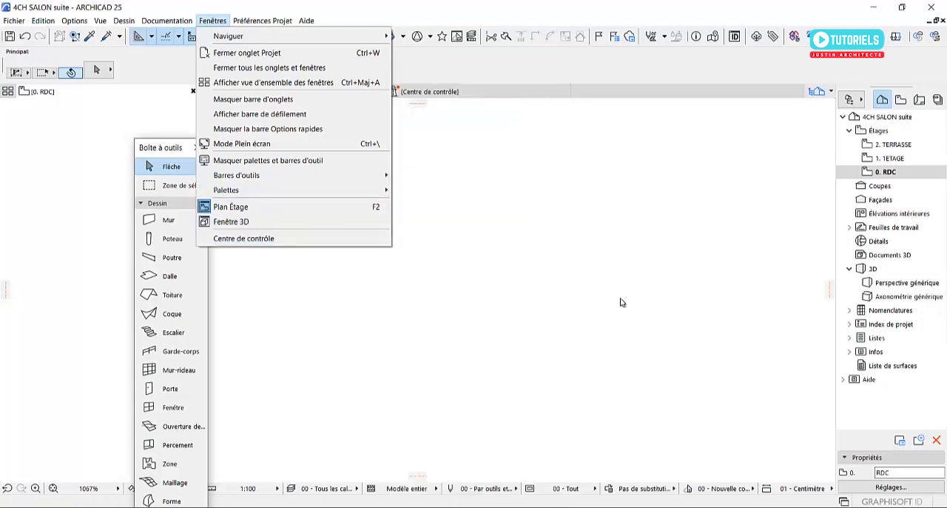
click(649, 283)
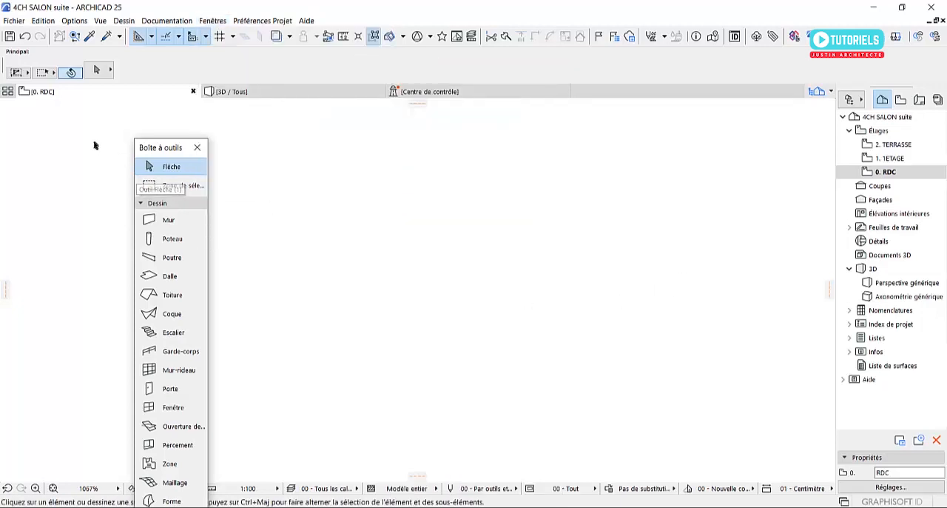
Dock the Boîte à outils palette along the plan's left edge, collapse its Dessin group, and float the palette over the plan again
drag(162, 145, 13, 90)
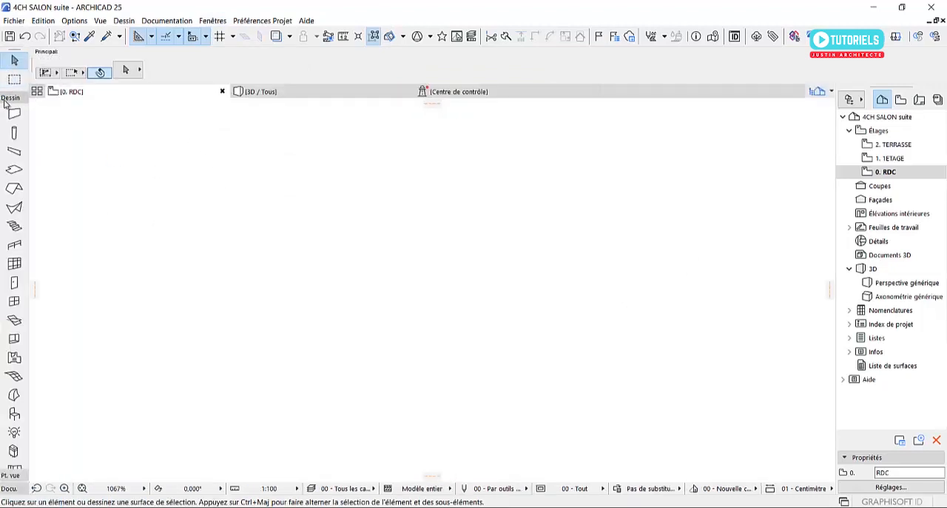
click(10, 97)
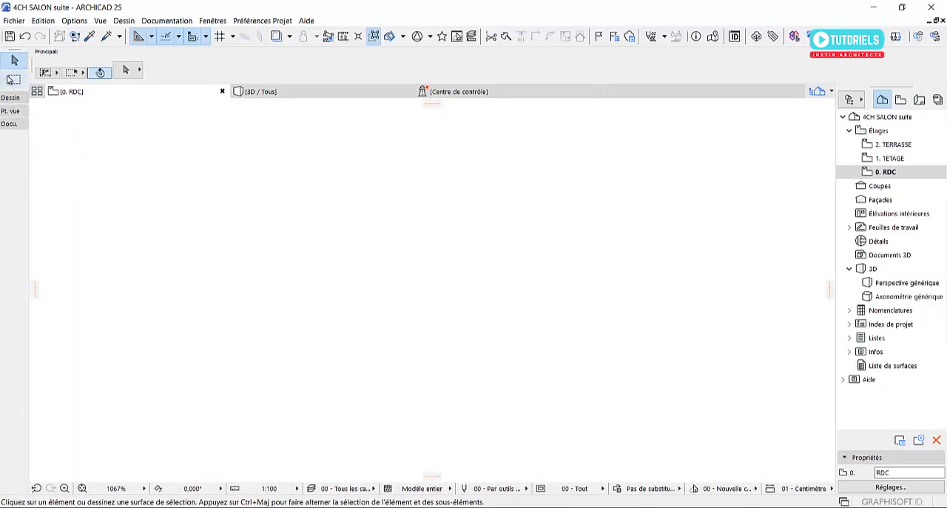
drag(10, 53, 317, 152)
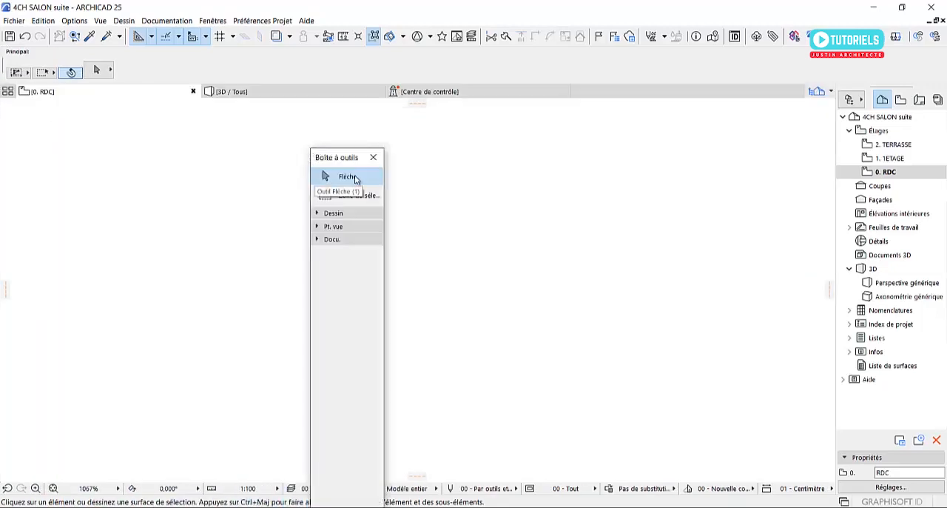
Expand the Dessin group in the floating Boîte à outils and briefly activate the Mur tool
click(317, 214)
click(328, 230)
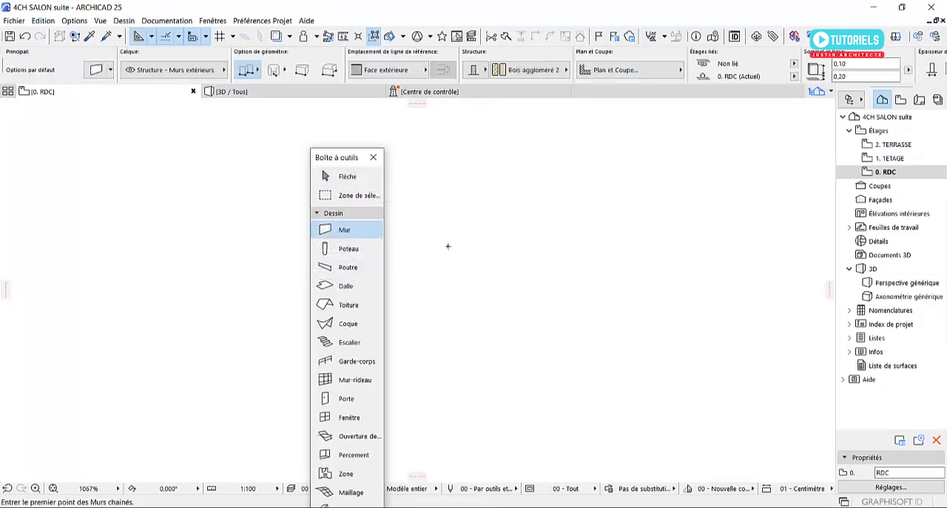
key(Escape)
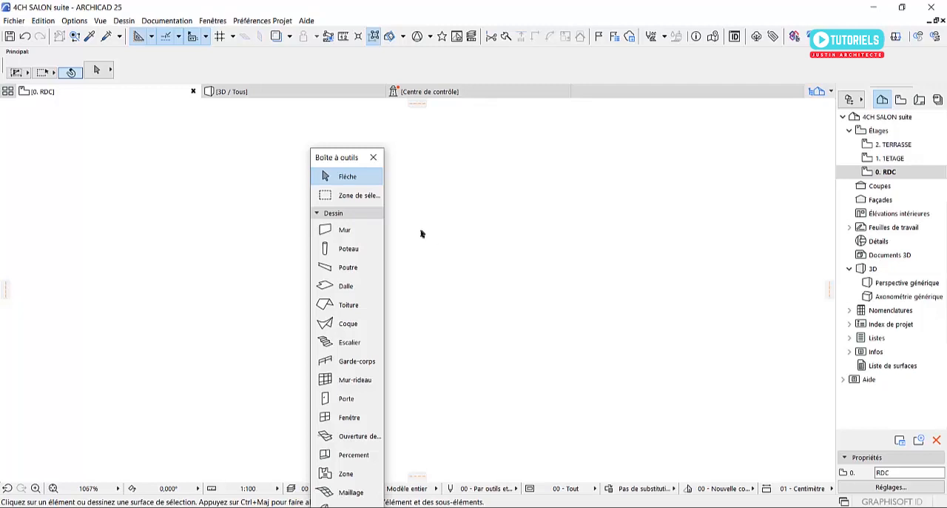
Hide the Zone Informations palette and move the floating Boîte à outils closer to the plan's left edge
click(213, 21)
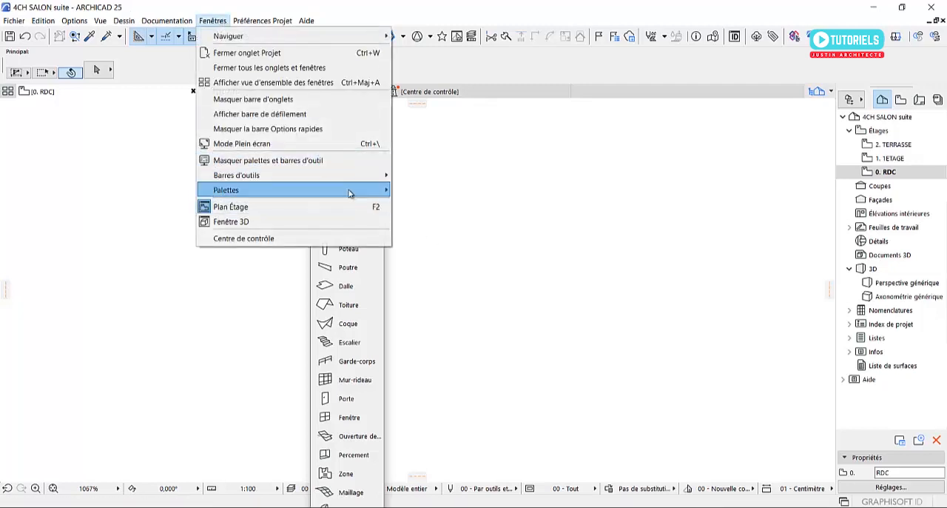
mouse_move(351, 193)
click(437, 104)
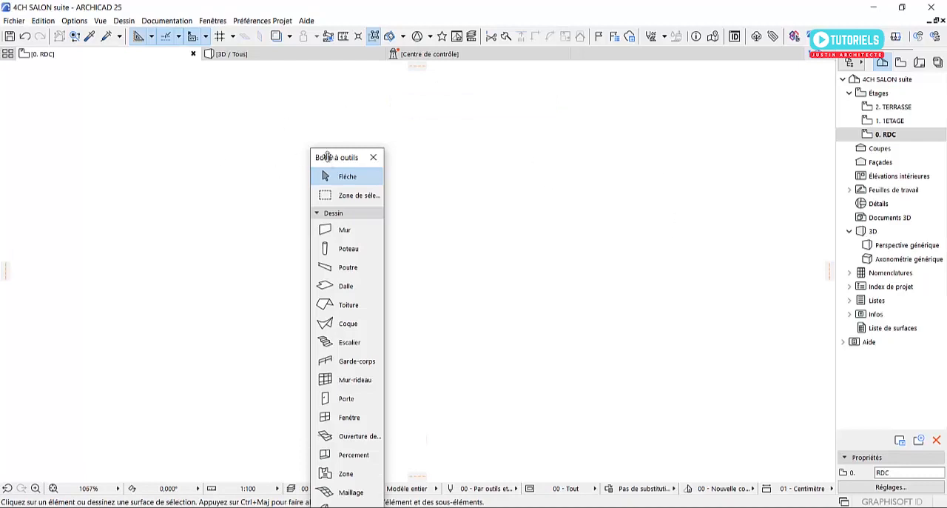
drag(327, 157, 89, 116)
Try the Mur and Toiture tools without the Zone Informations, and start a chained wall with one short segment in the plan
click(96, 190)
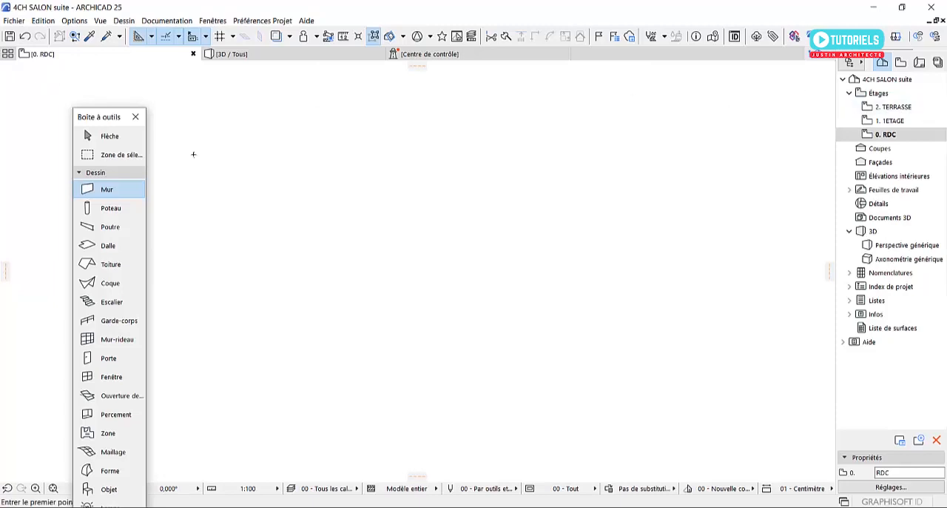
click(111, 264)
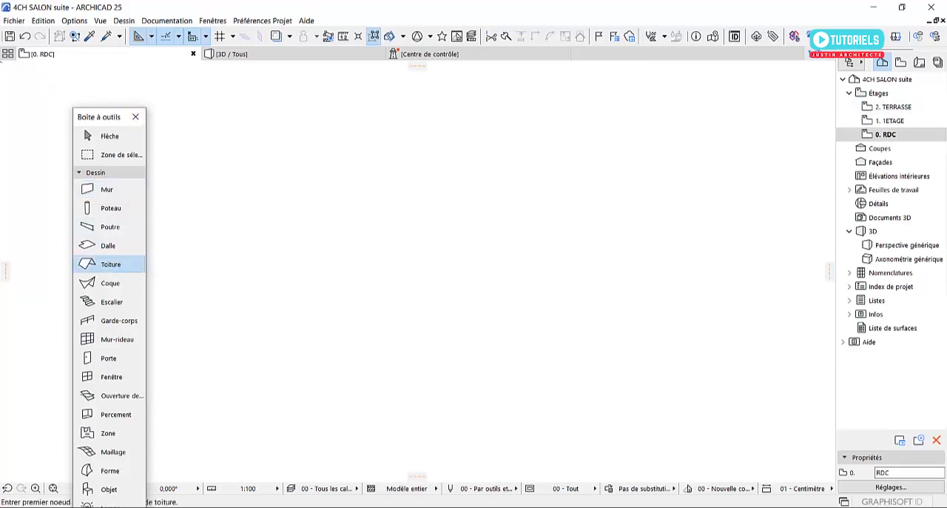
click(117, 192)
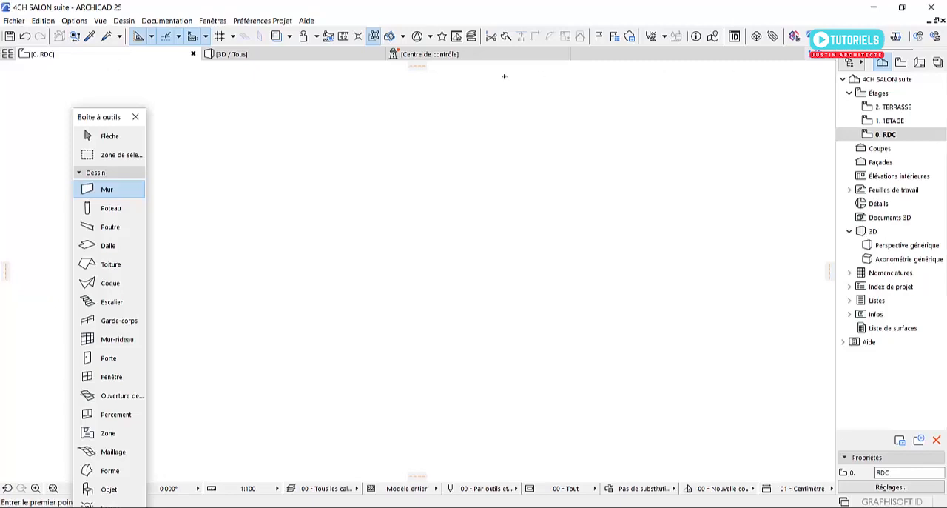
click(361, 295)
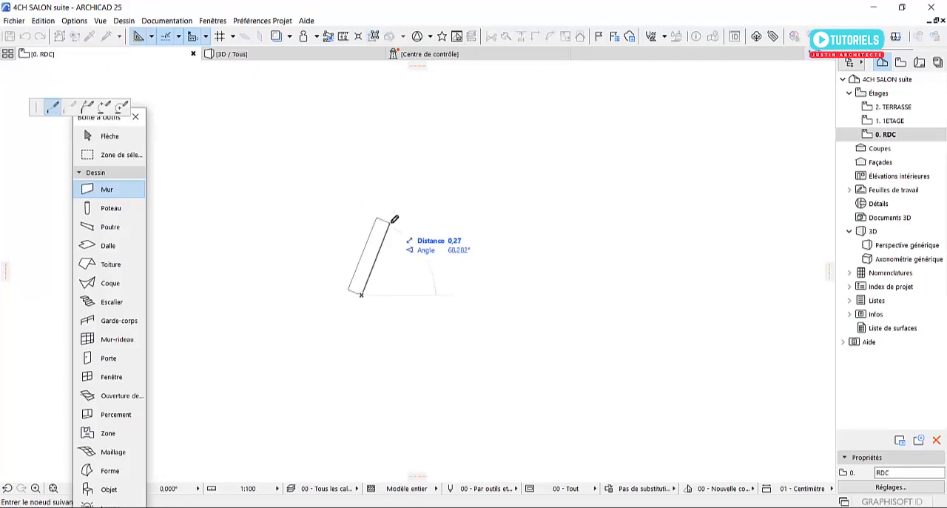
click(490, 263)
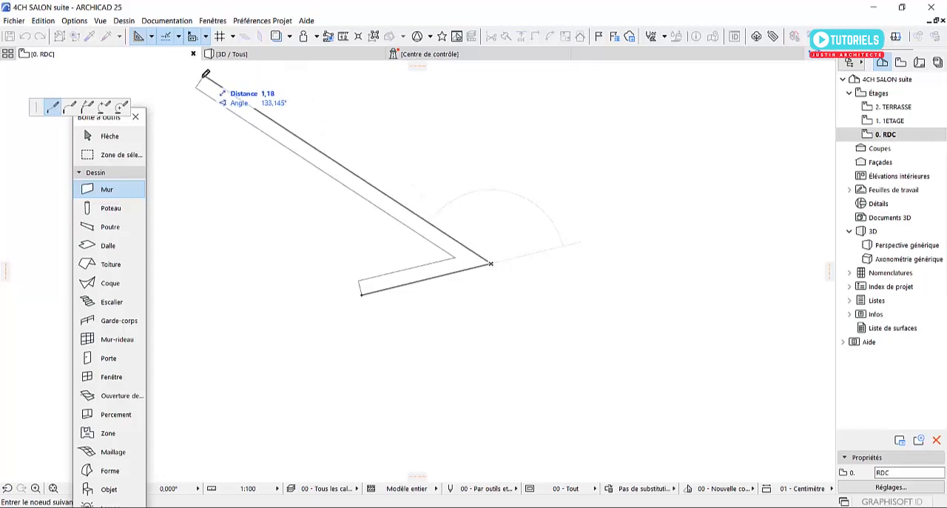
Show the Zone Informations palette and switch the wall's geometry option to curved and back to chained
click(215, 21)
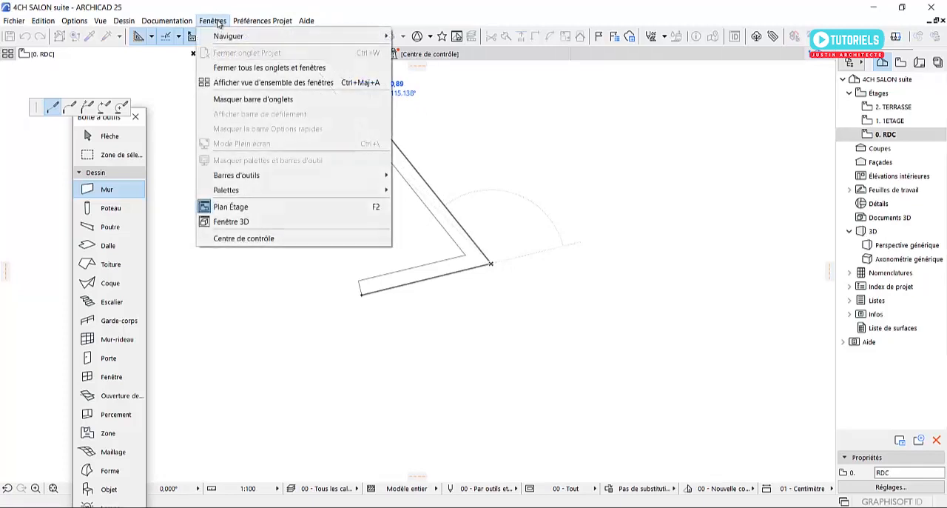
mouse_move(377, 189)
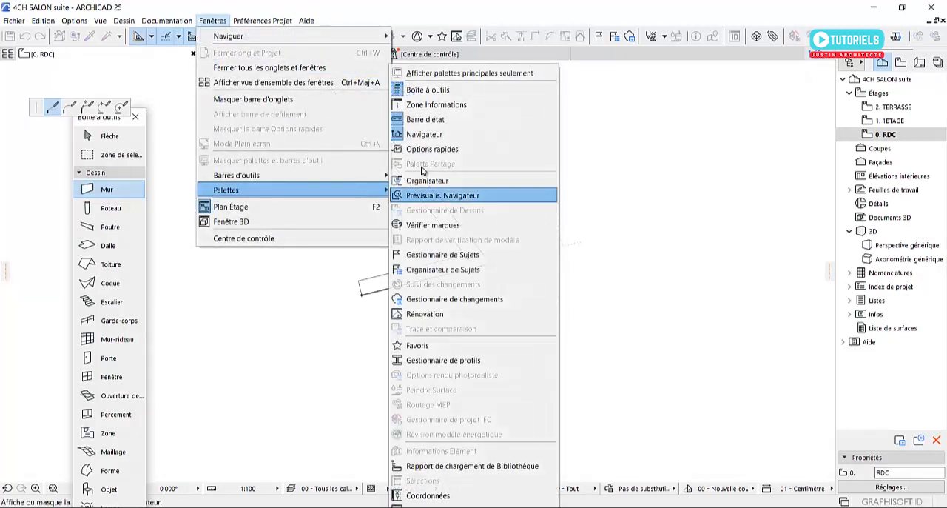
click(454, 105)
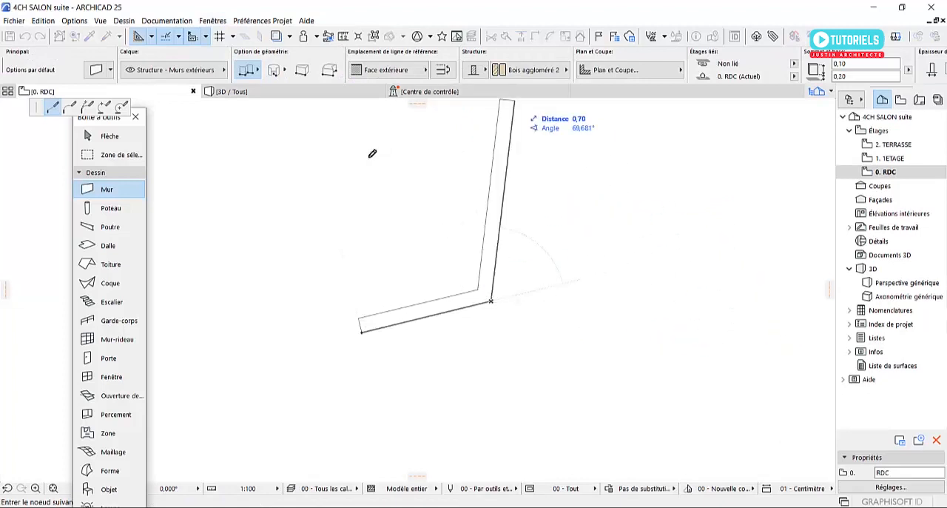
click(282, 71)
click(362, 331)
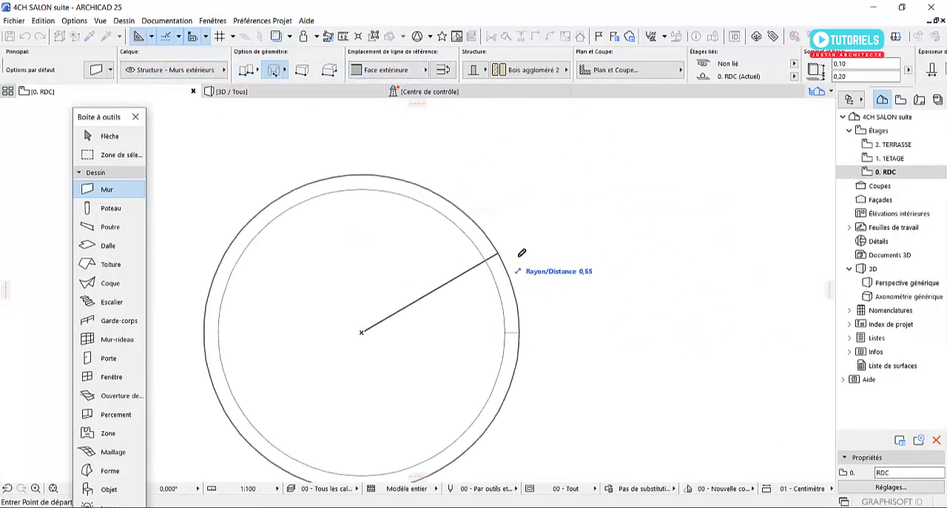
click(253, 71)
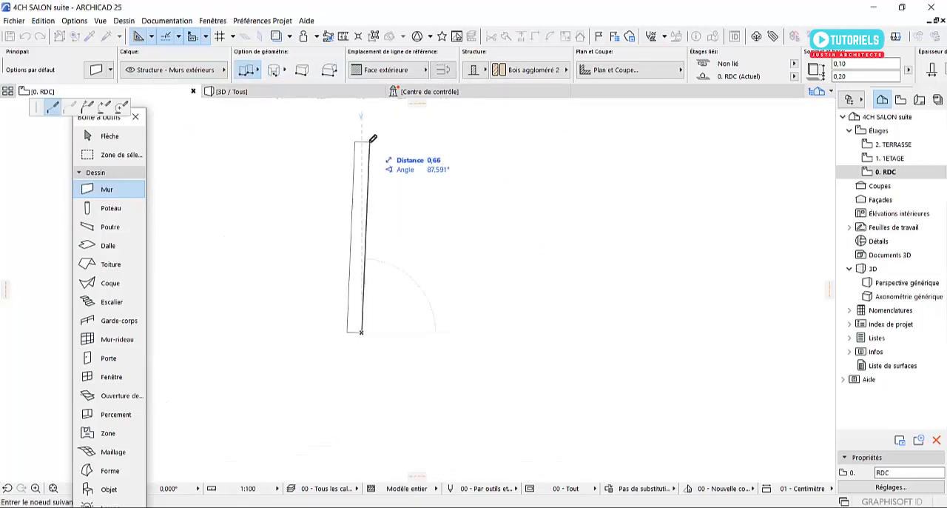
Hide the Zone Informations palette and show it again while the wall is being drawn
click(213, 21)
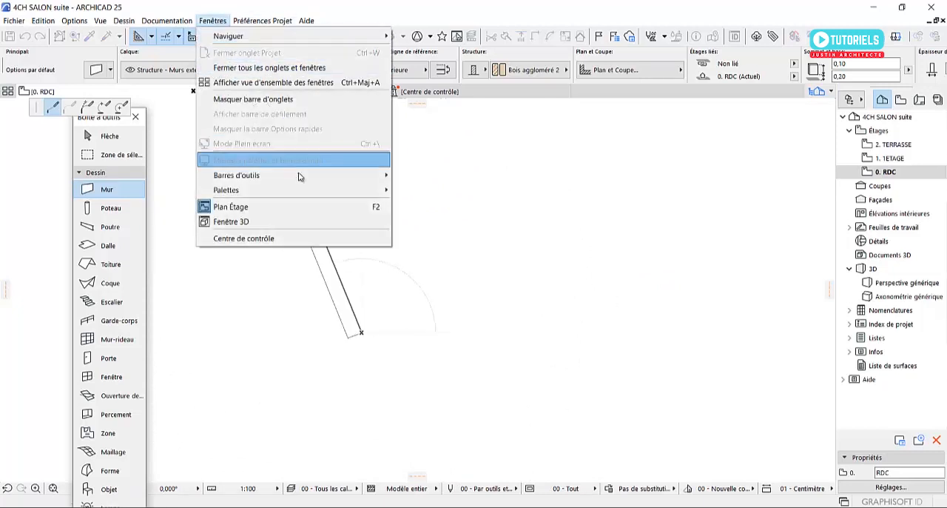
mouse_move(317, 190)
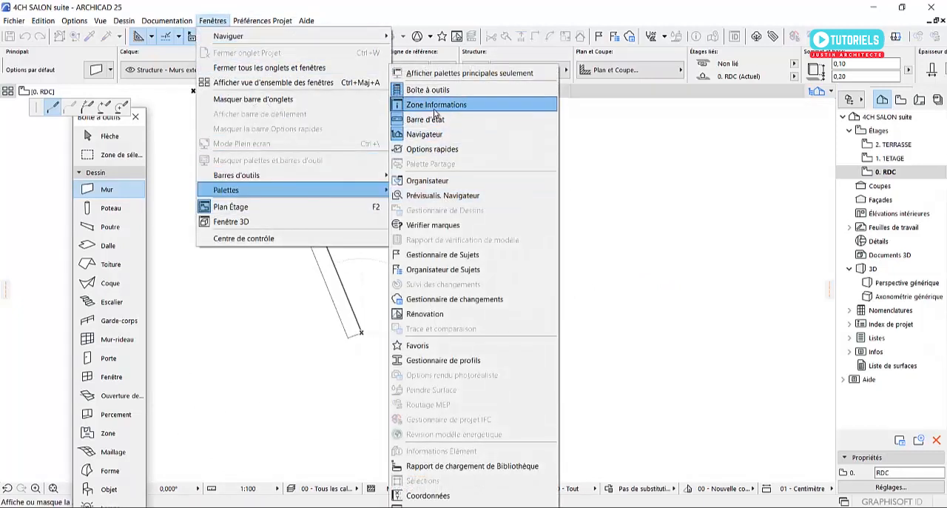
click(438, 105)
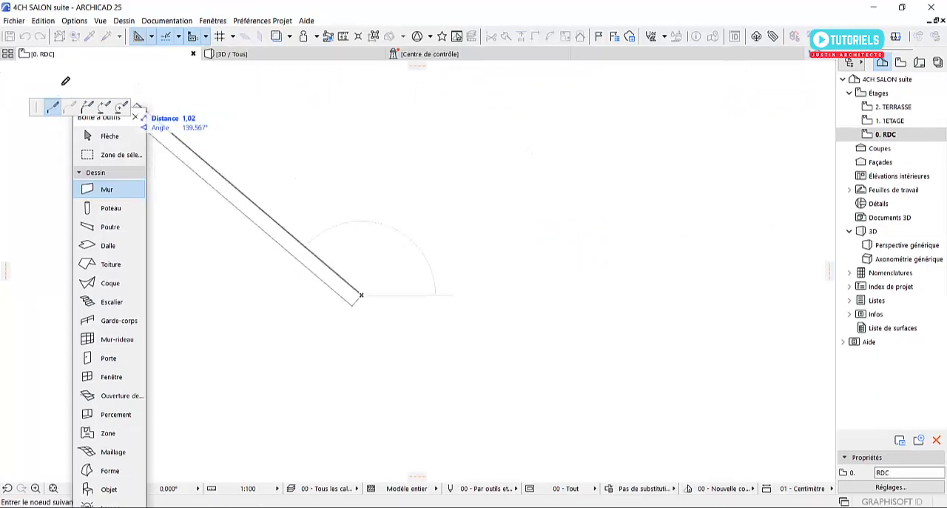
click(212, 20)
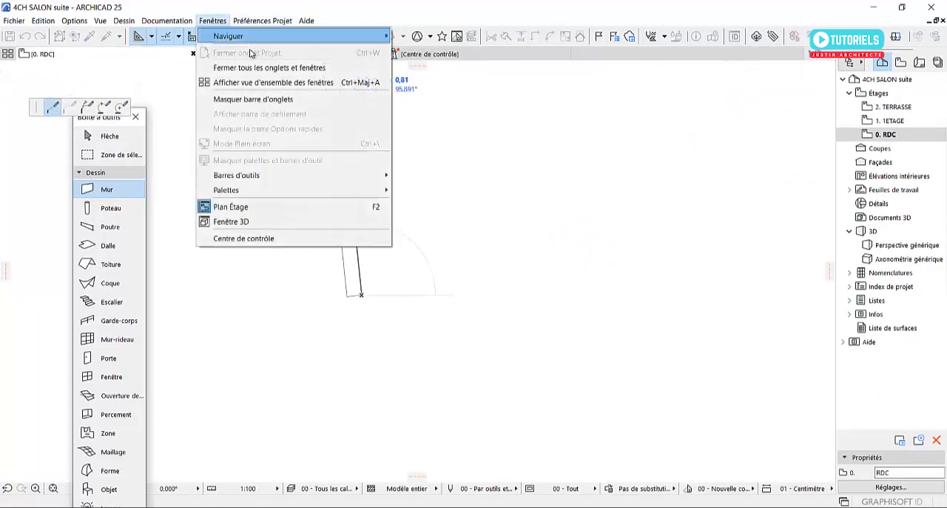
mouse_move(321, 189)
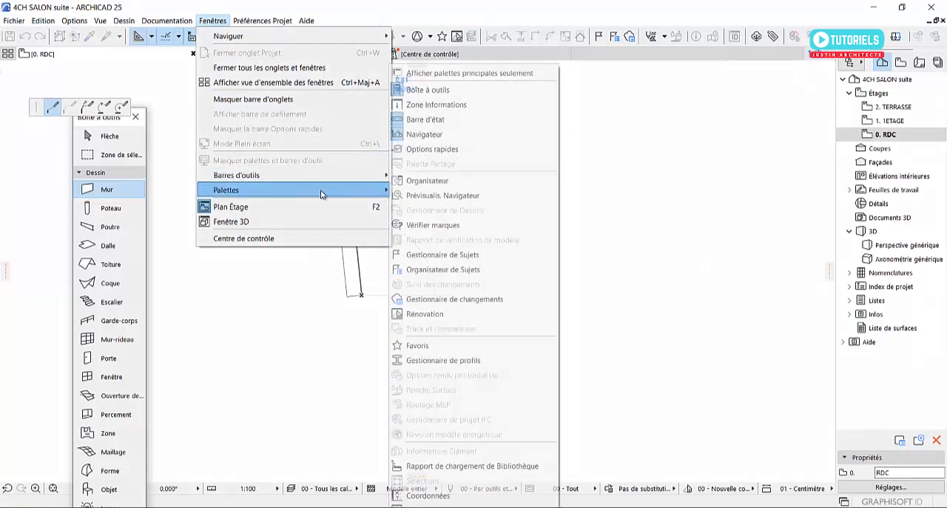
click(442, 104)
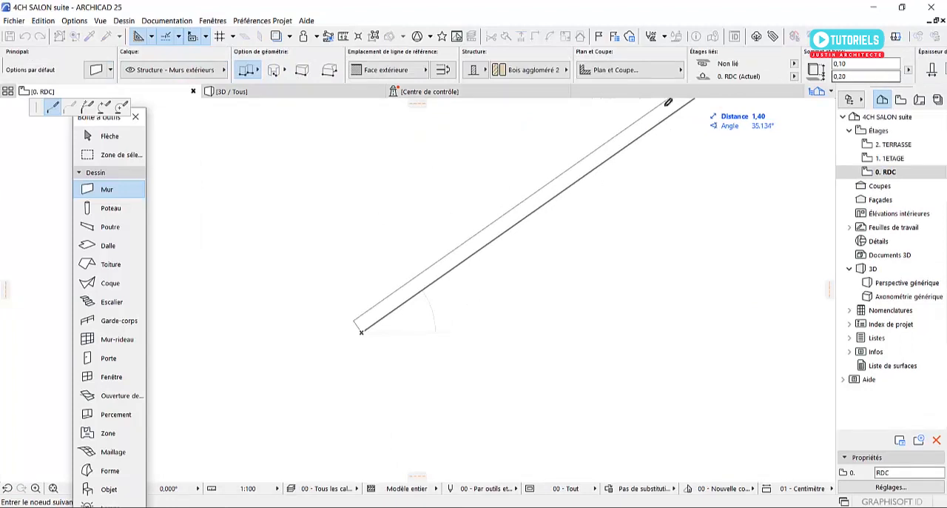
Cancel the unfinished wall and dock the Boîte à outils palette along the plan's left edge
key(Escape)
key(Escape)
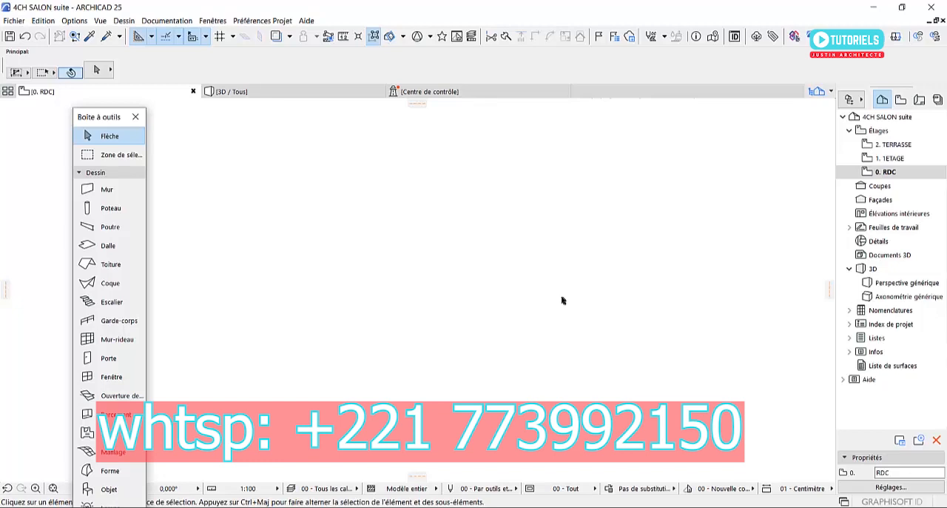
drag(97, 116, 11, 115)
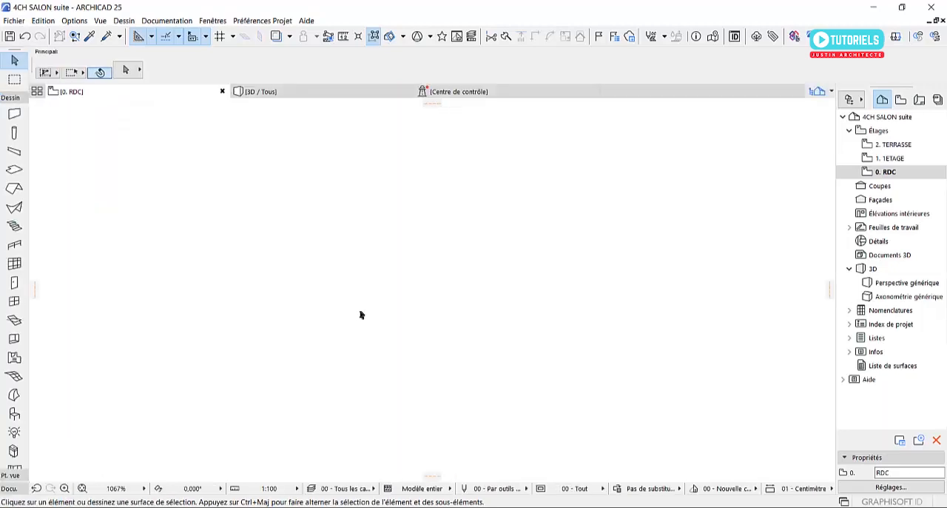